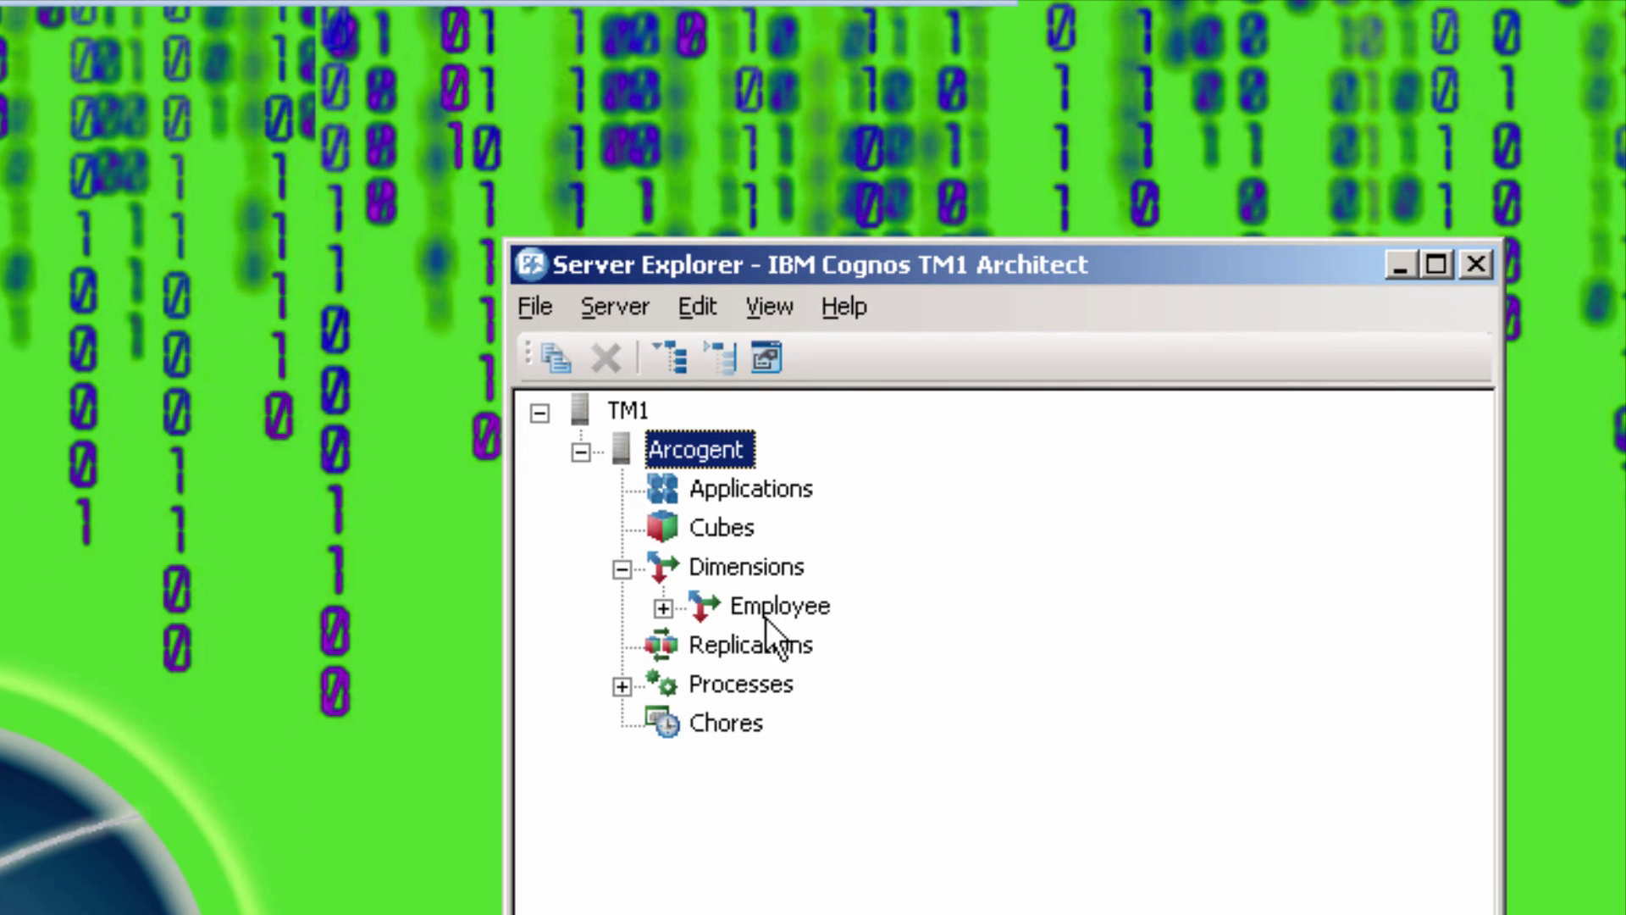
pyautogui.doubleClick(779, 606)
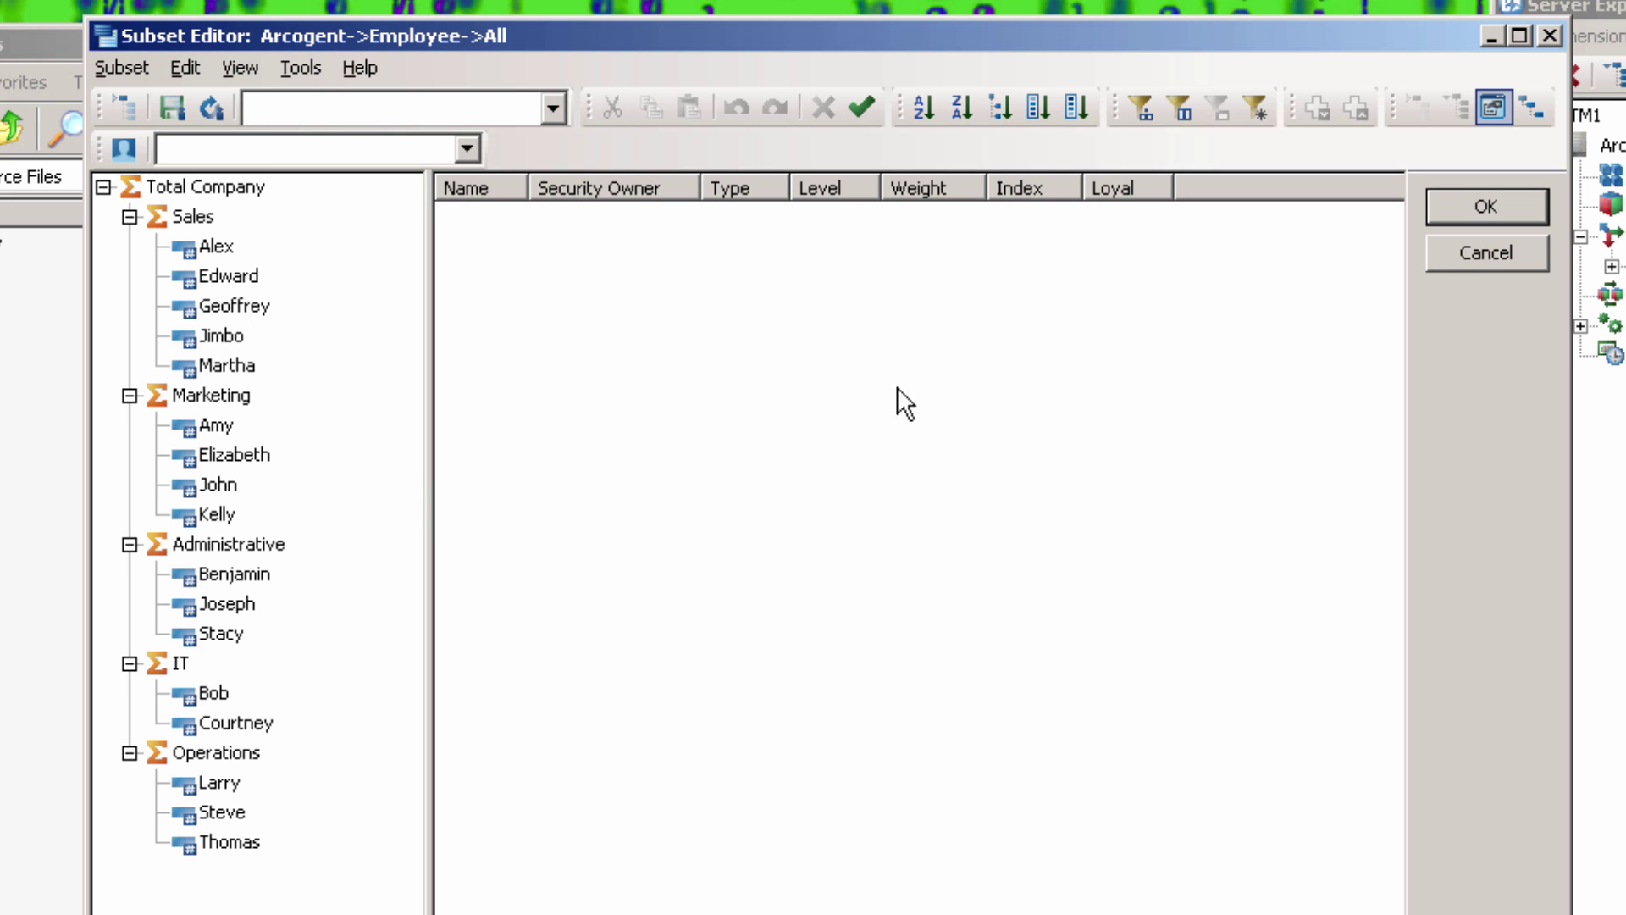
# Close the Employee subset unchanged and open Sample Salaries.csv to review its salary data.
pyautogui.click(1470, 254)
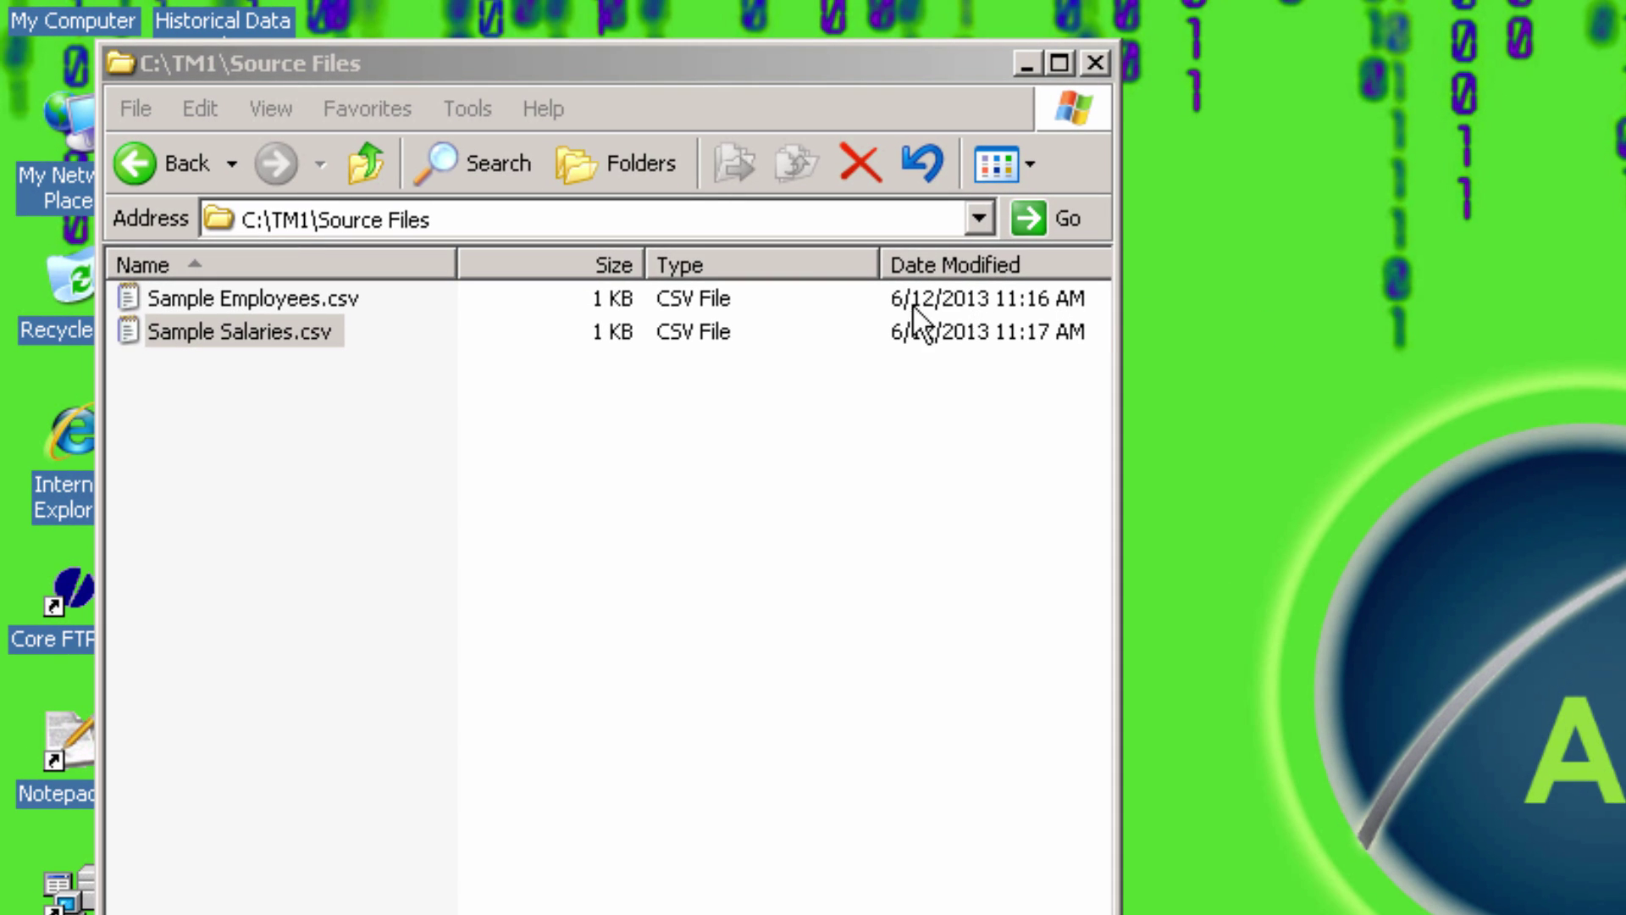
pyautogui.doubleClick(272, 338)
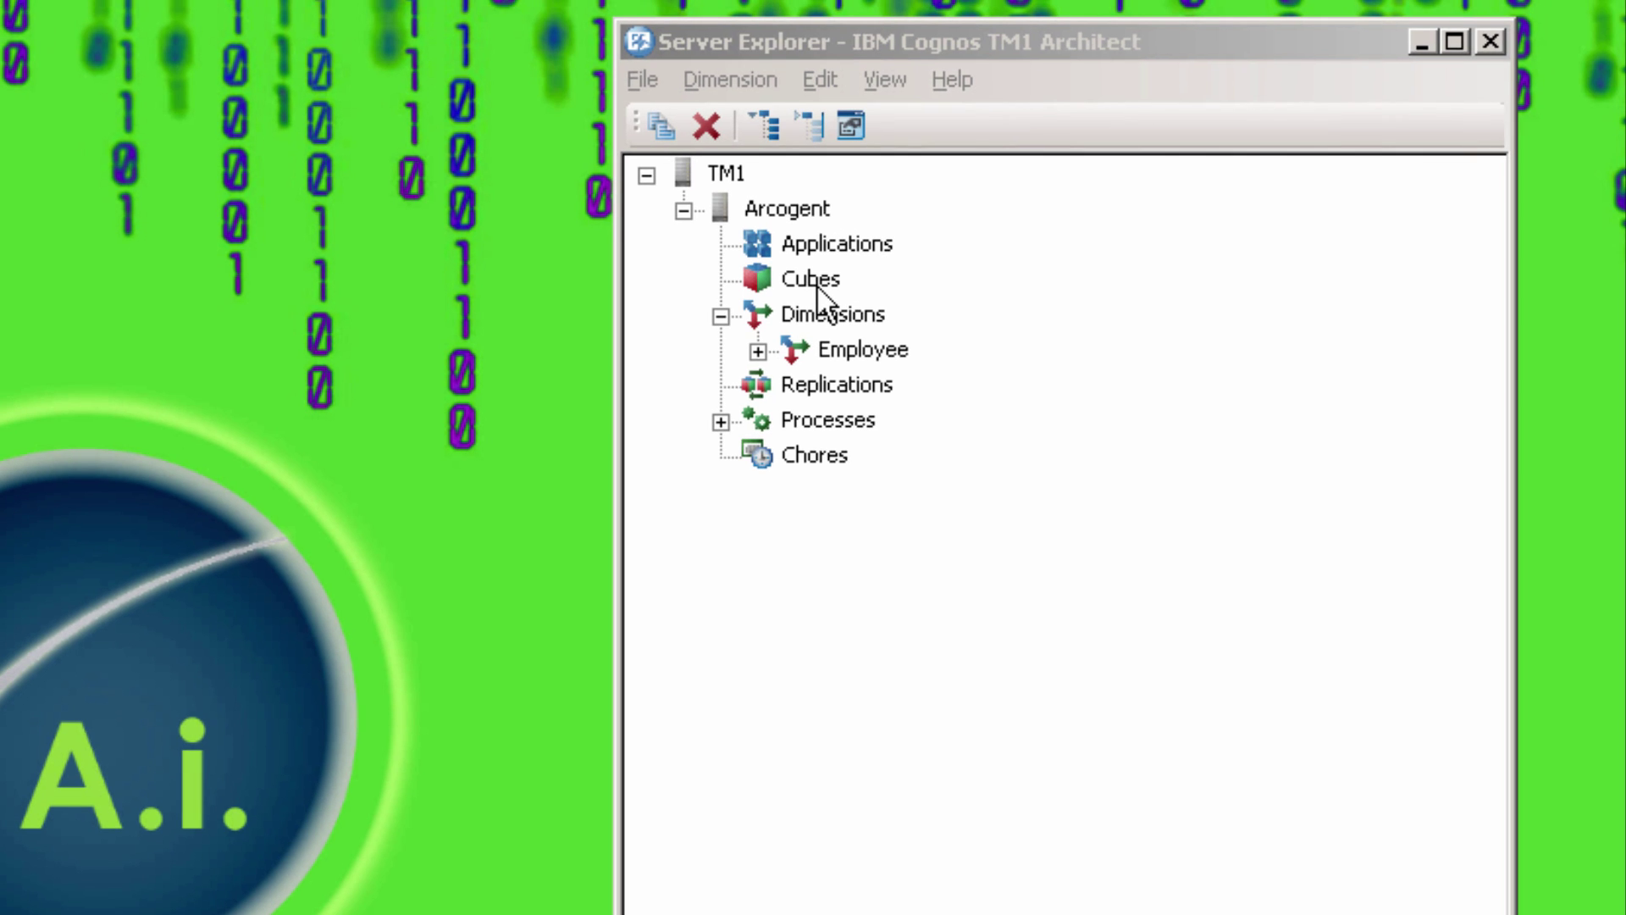
# Start a new dimension and insert the simple elements 2012 and 2013.
pyautogui.rightClick(819, 315)
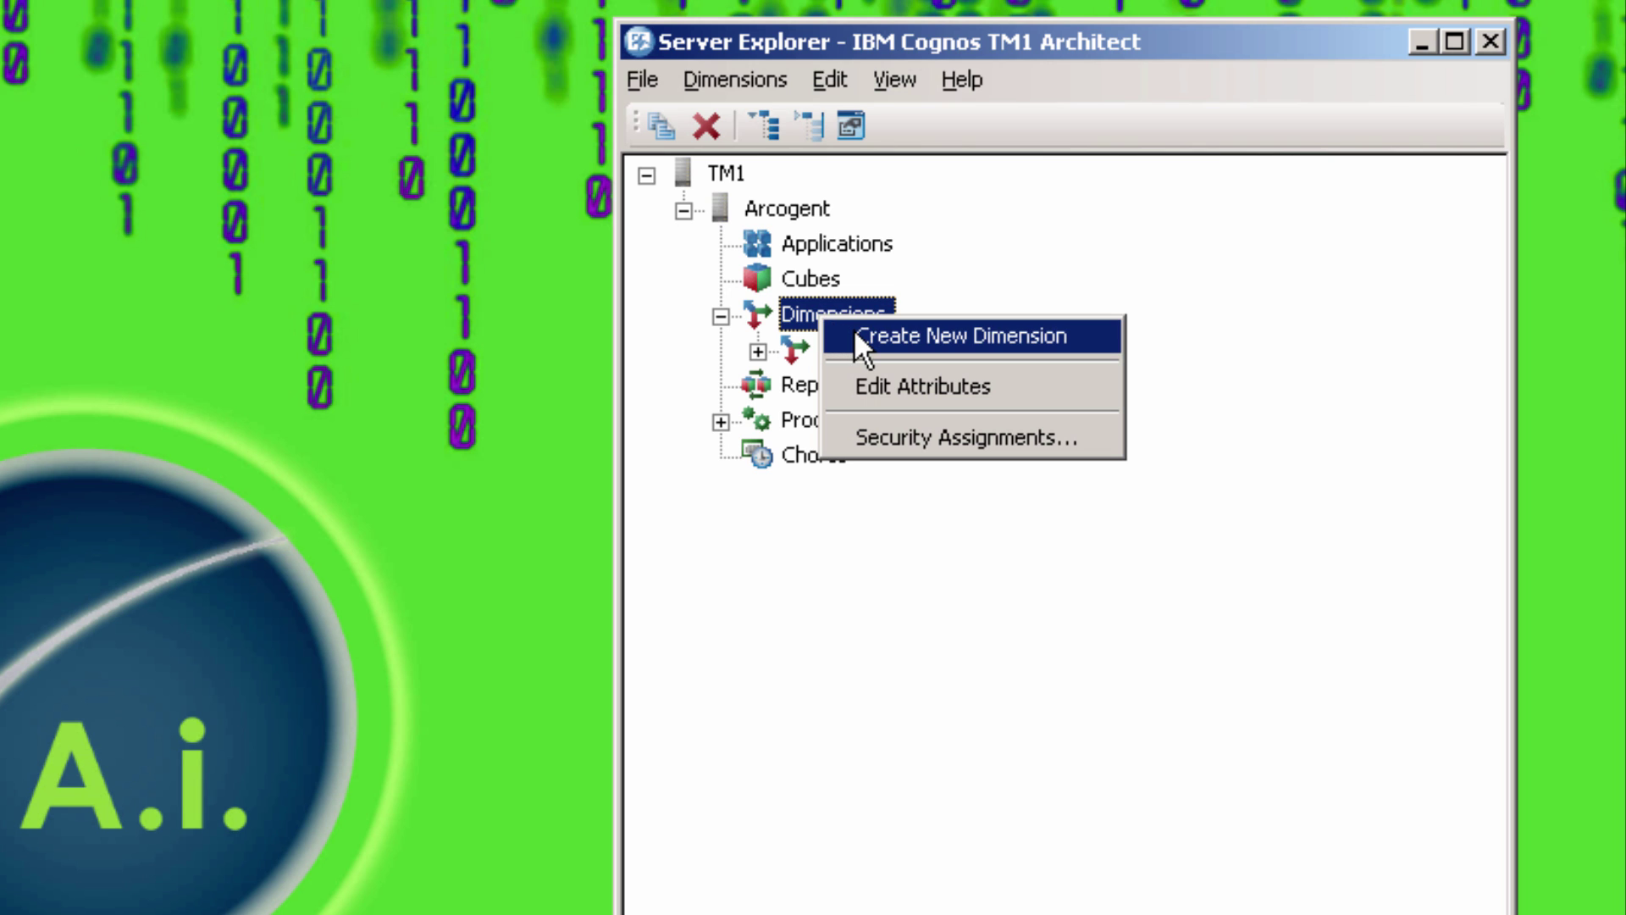
pyautogui.click(854, 332)
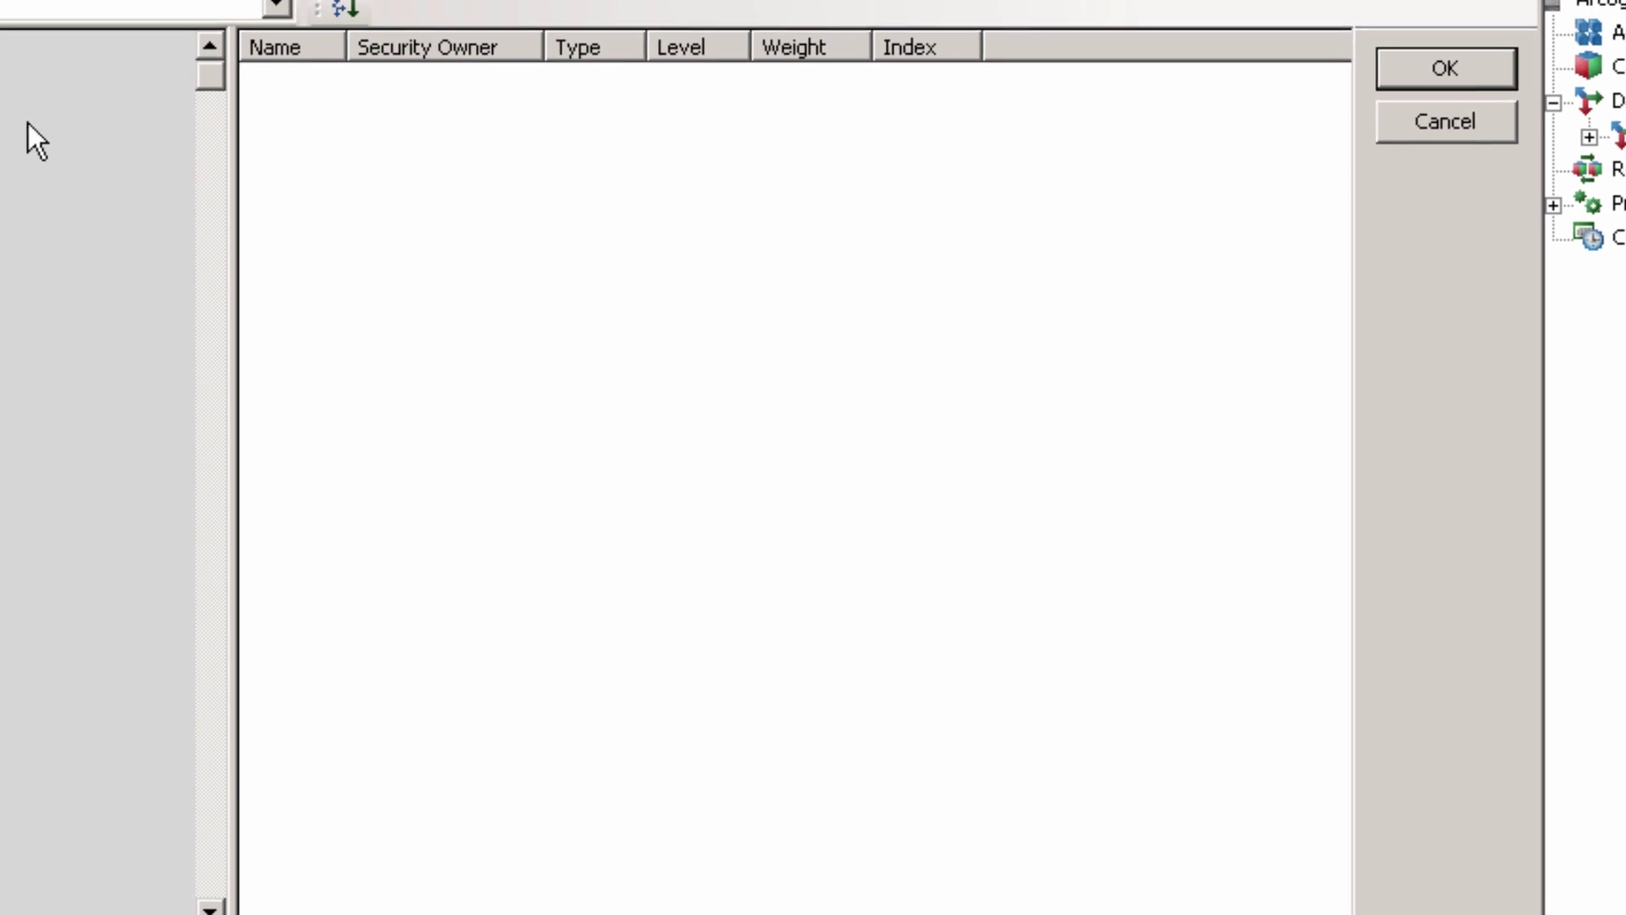
pyautogui.rightClick(185, 229)
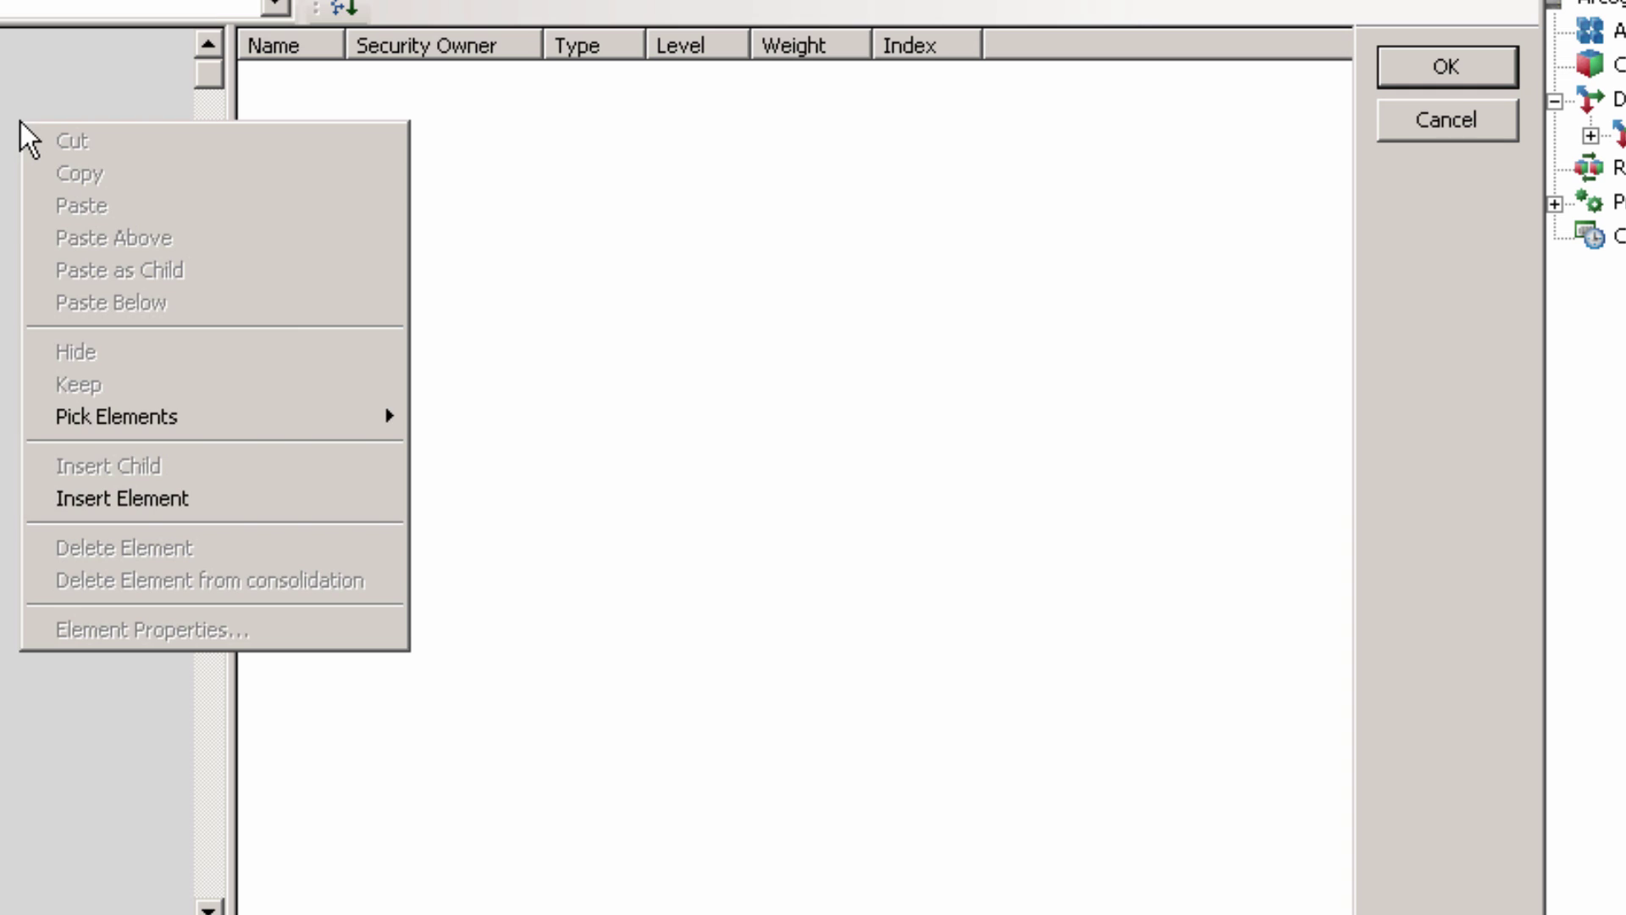
pyautogui.click(136, 512)
pyautogui.write('2012')
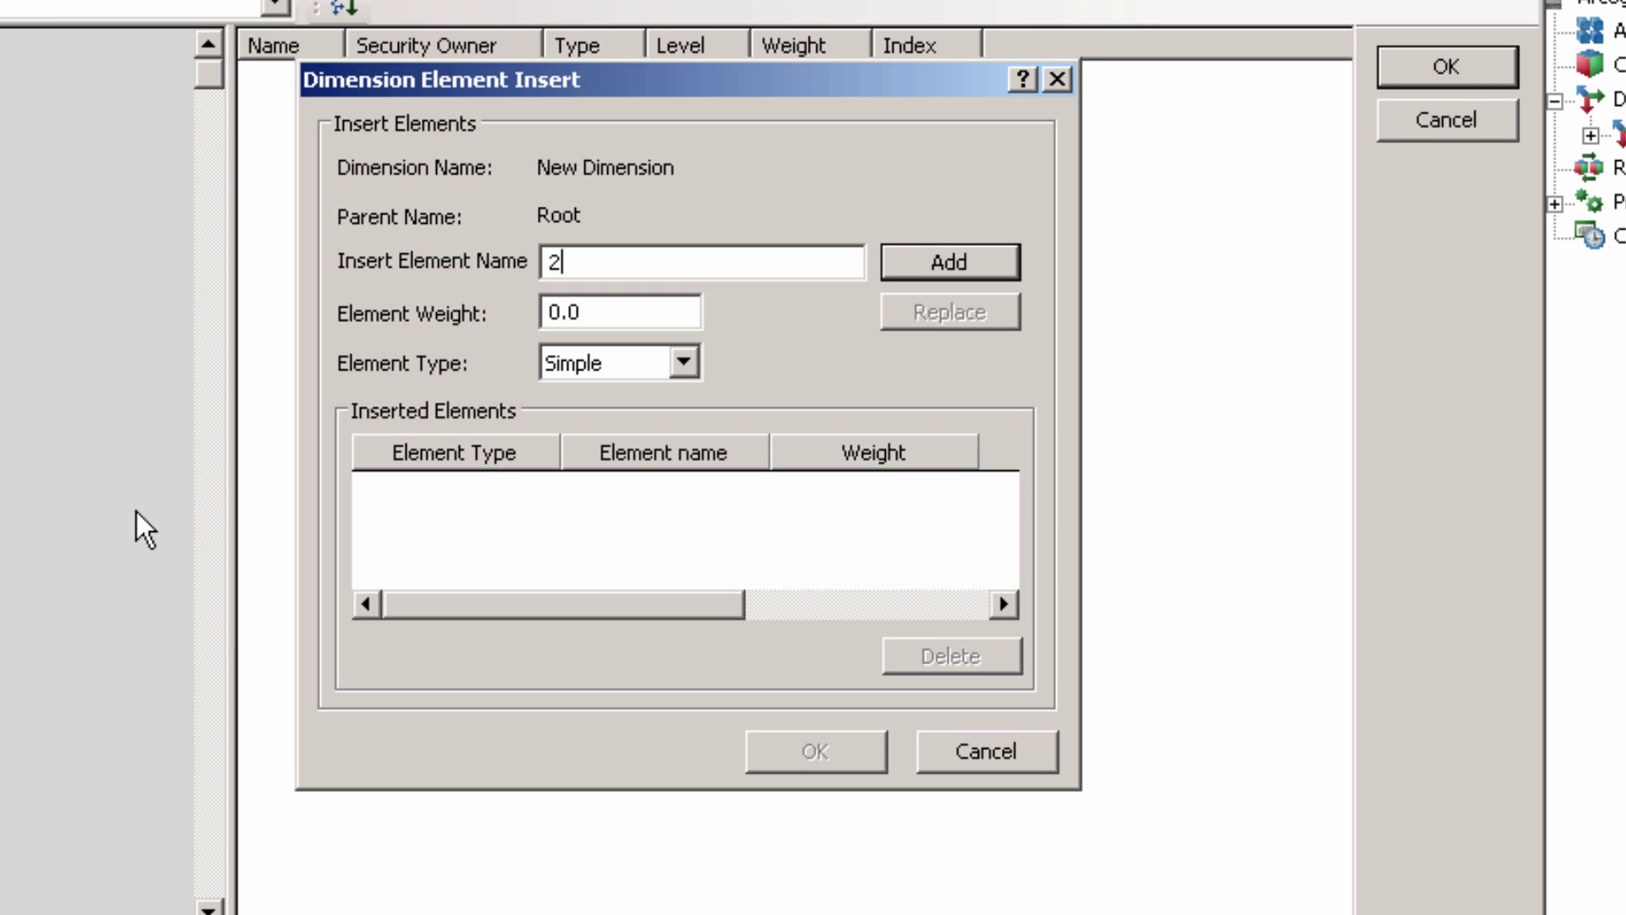
pyautogui.click(897, 273)
pyautogui.write('2013')
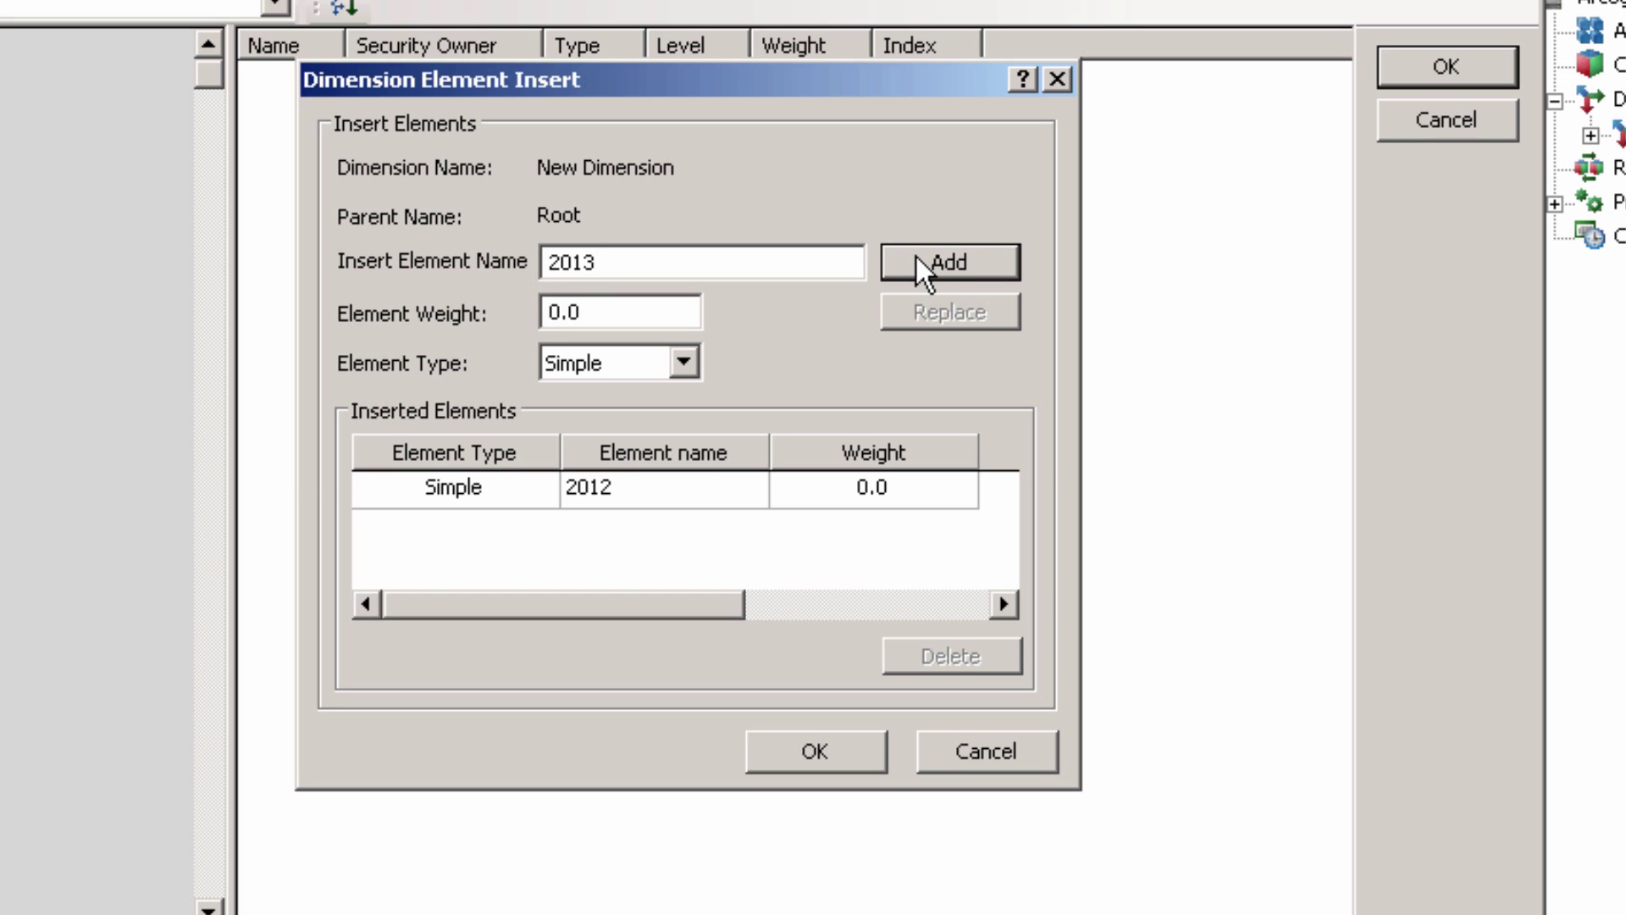
pyautogui.click(916, 258)
pyautogui.click(830, 749)
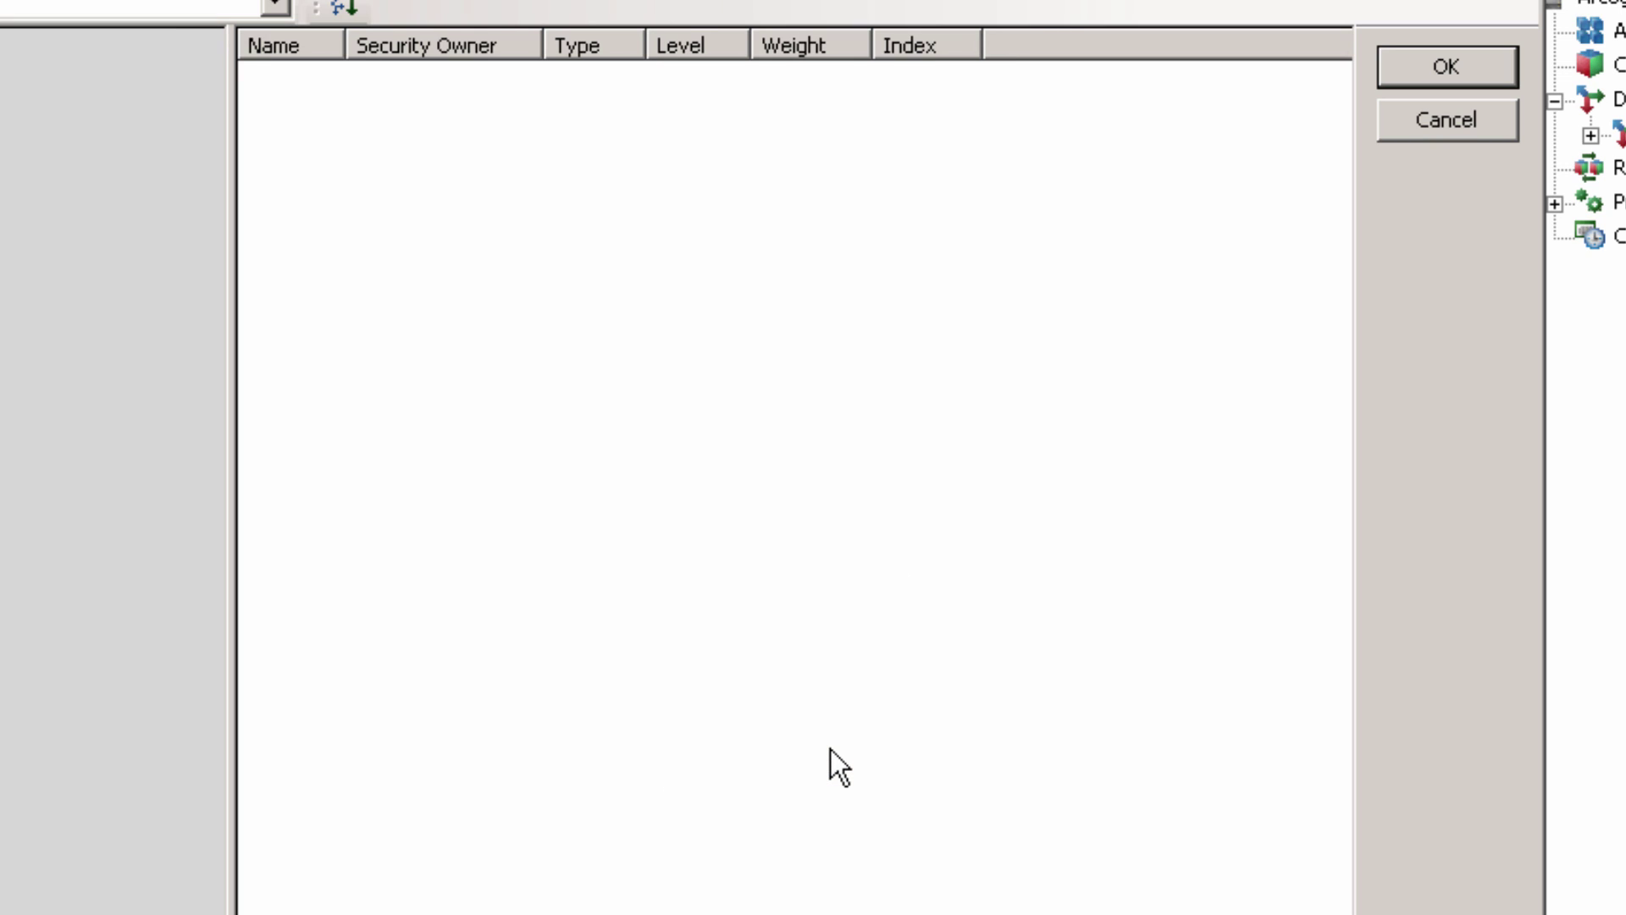
# Save the new dimension under the name Year.
pyautogui.click(1428, 76)
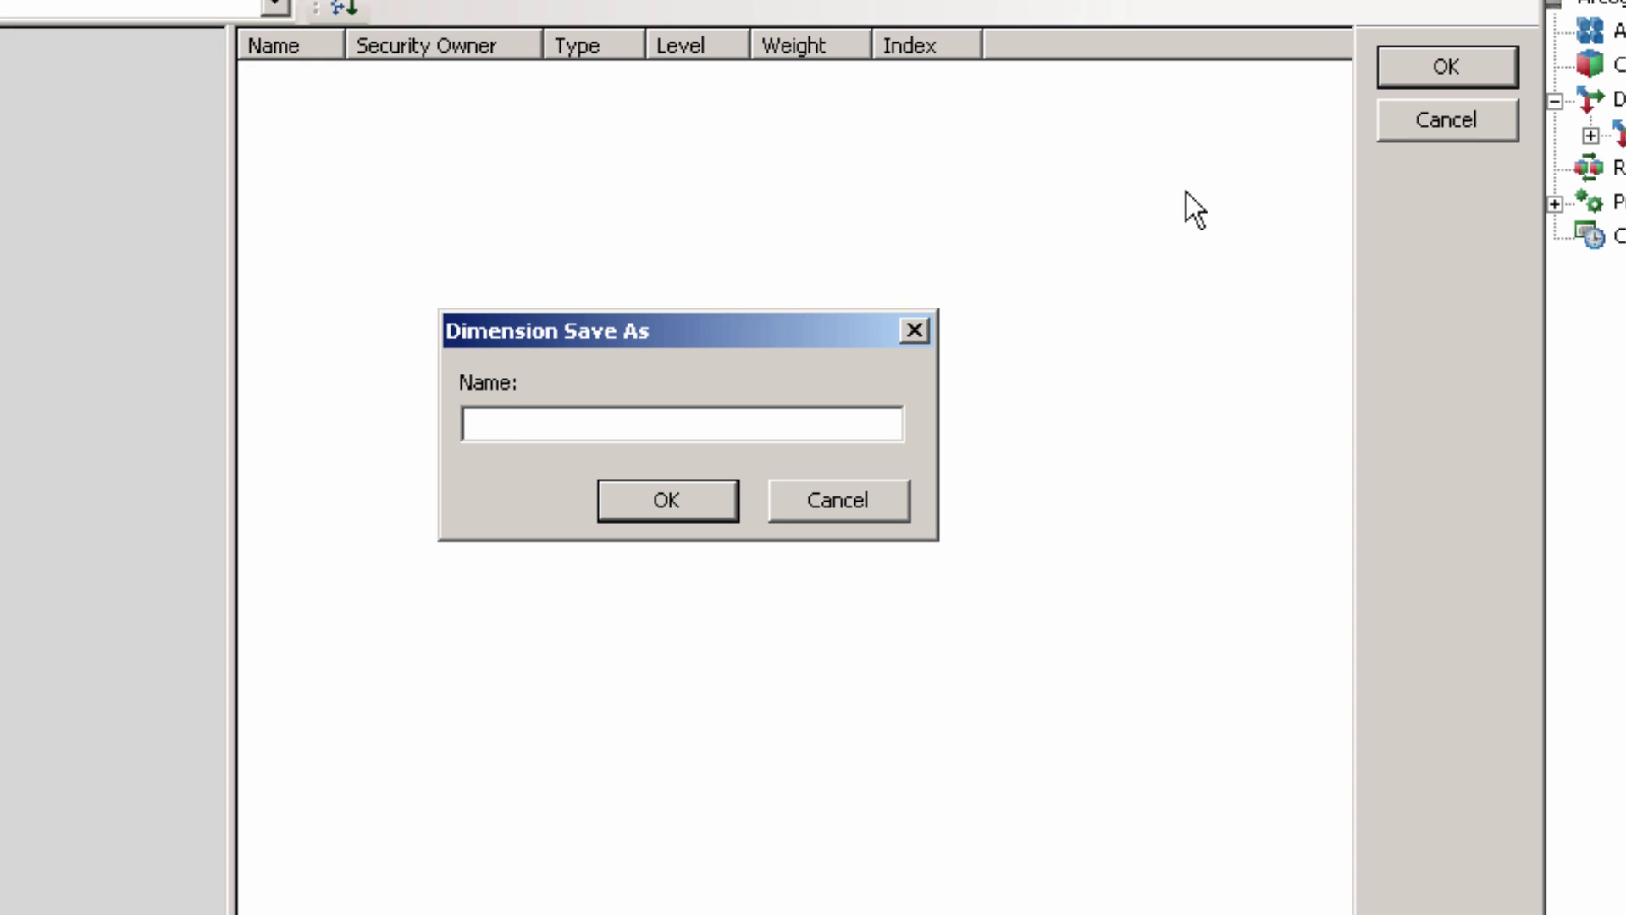
pyautogui.write('Year')
pyautogui.click(662, 496)
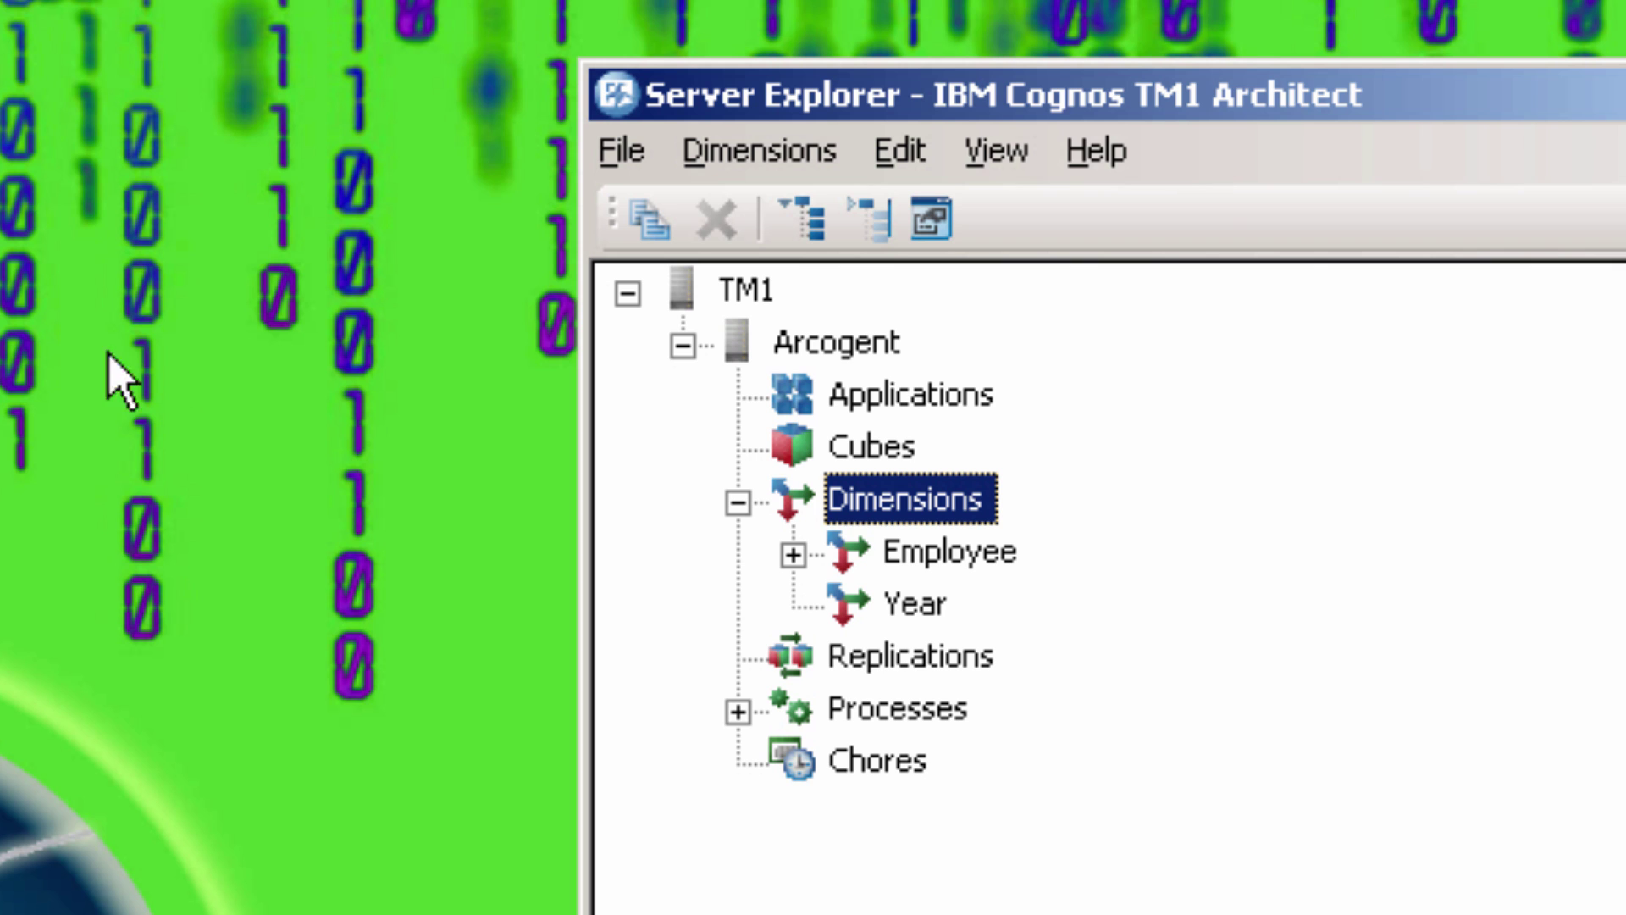
# Start another new dimension and insert the single simple element Salary.
pyautogui.rightClick(920, 498)
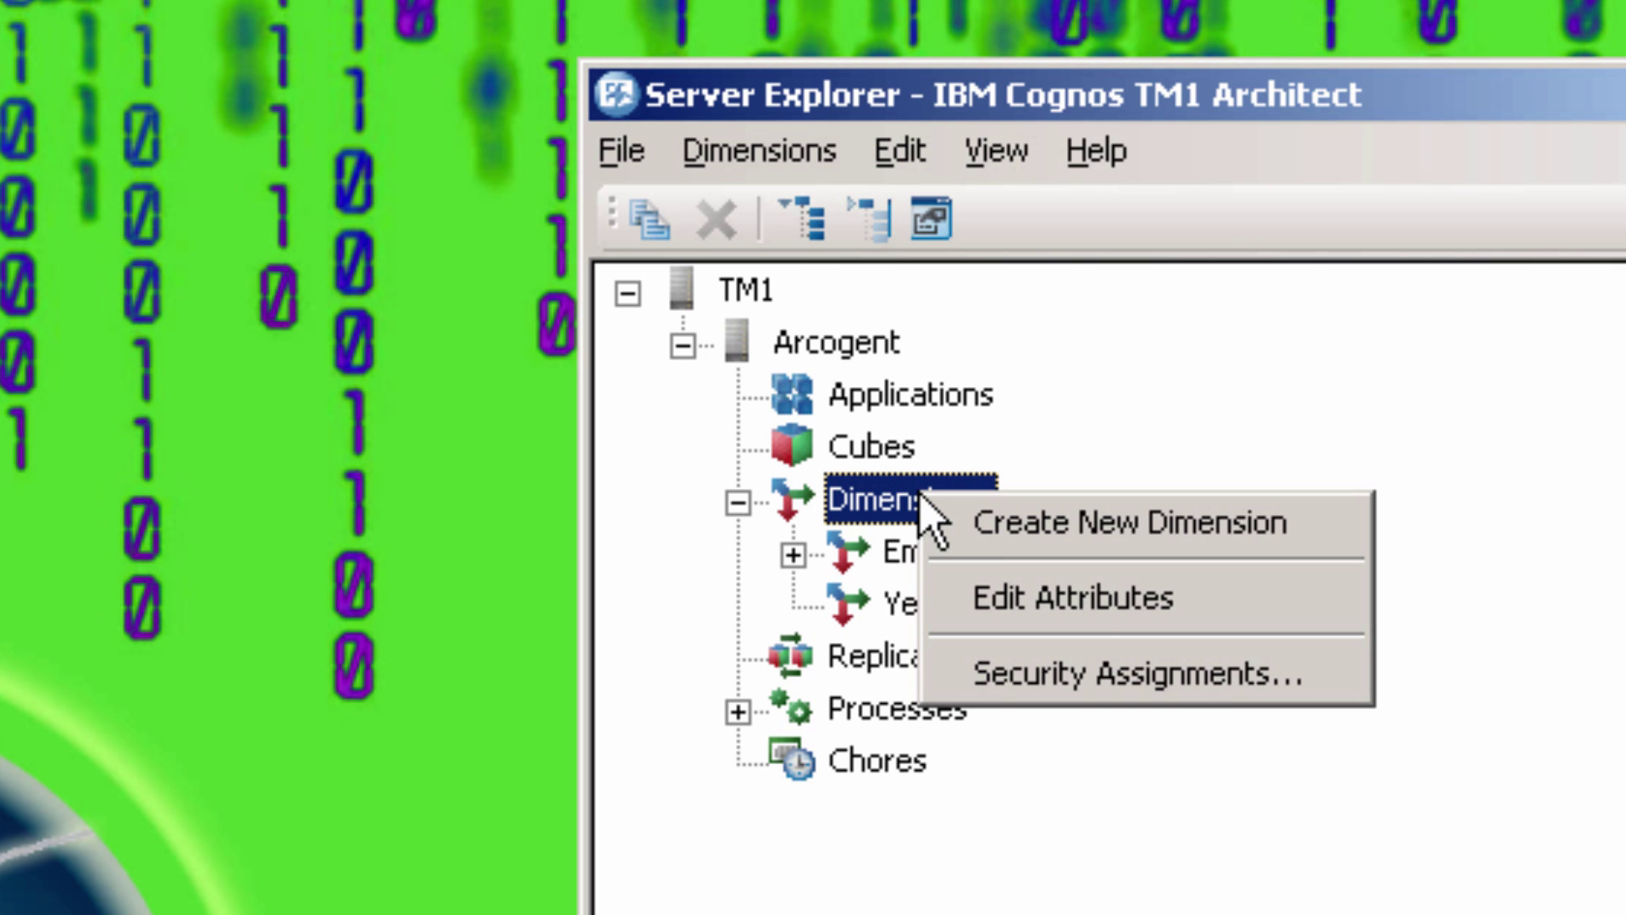
pyautogui.click(980, 529)
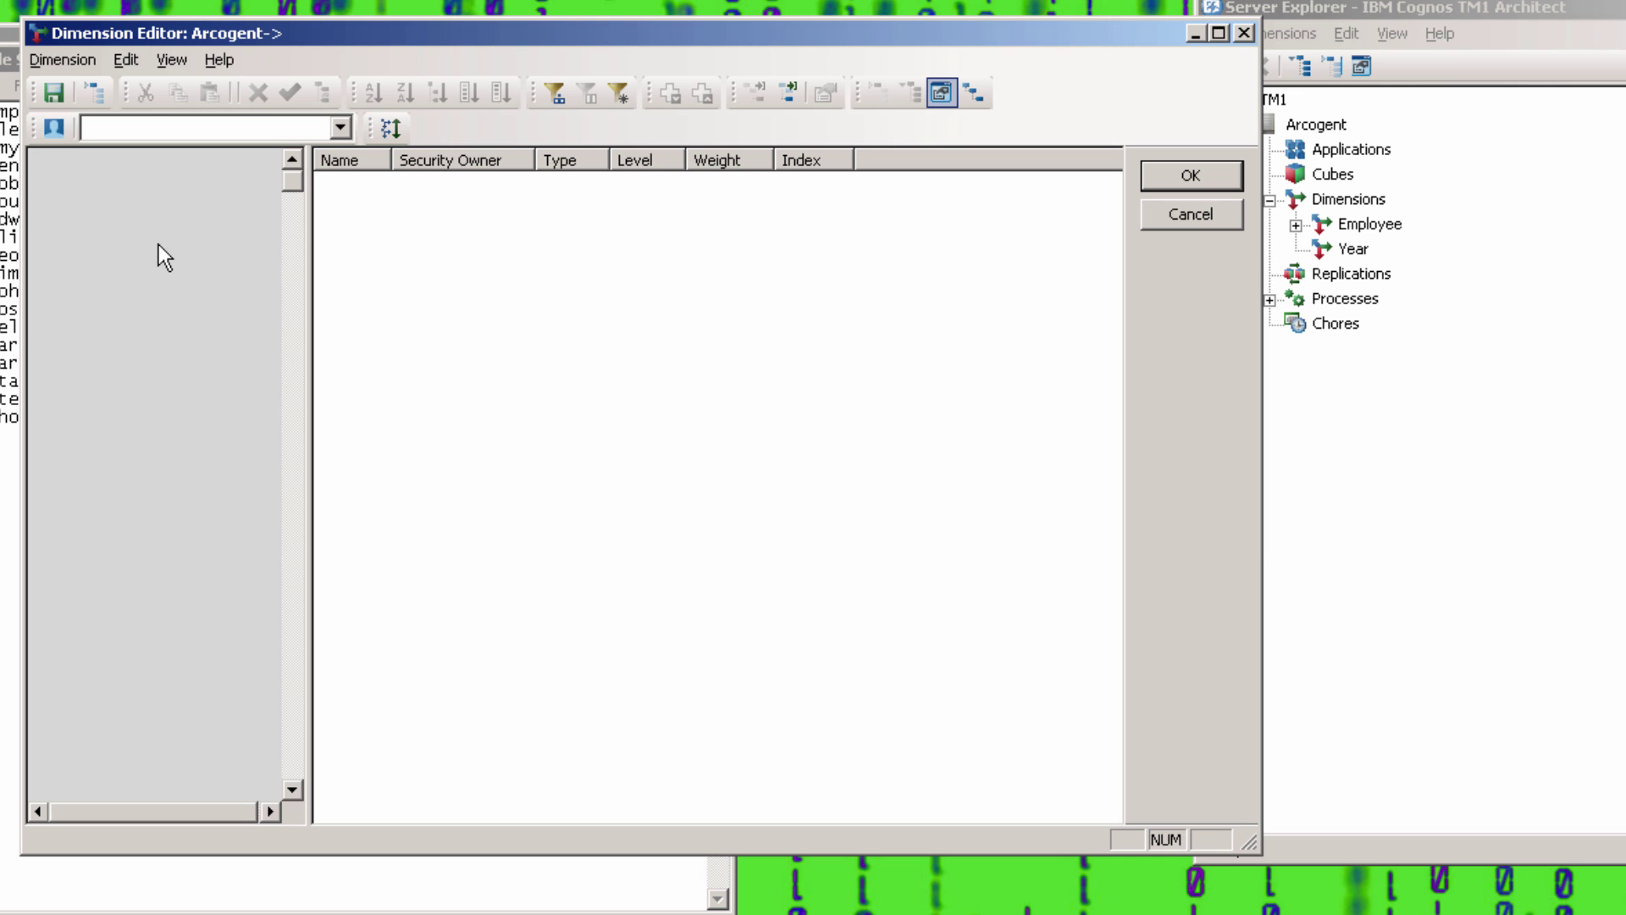
pyautogui.rightClick(160, 246)
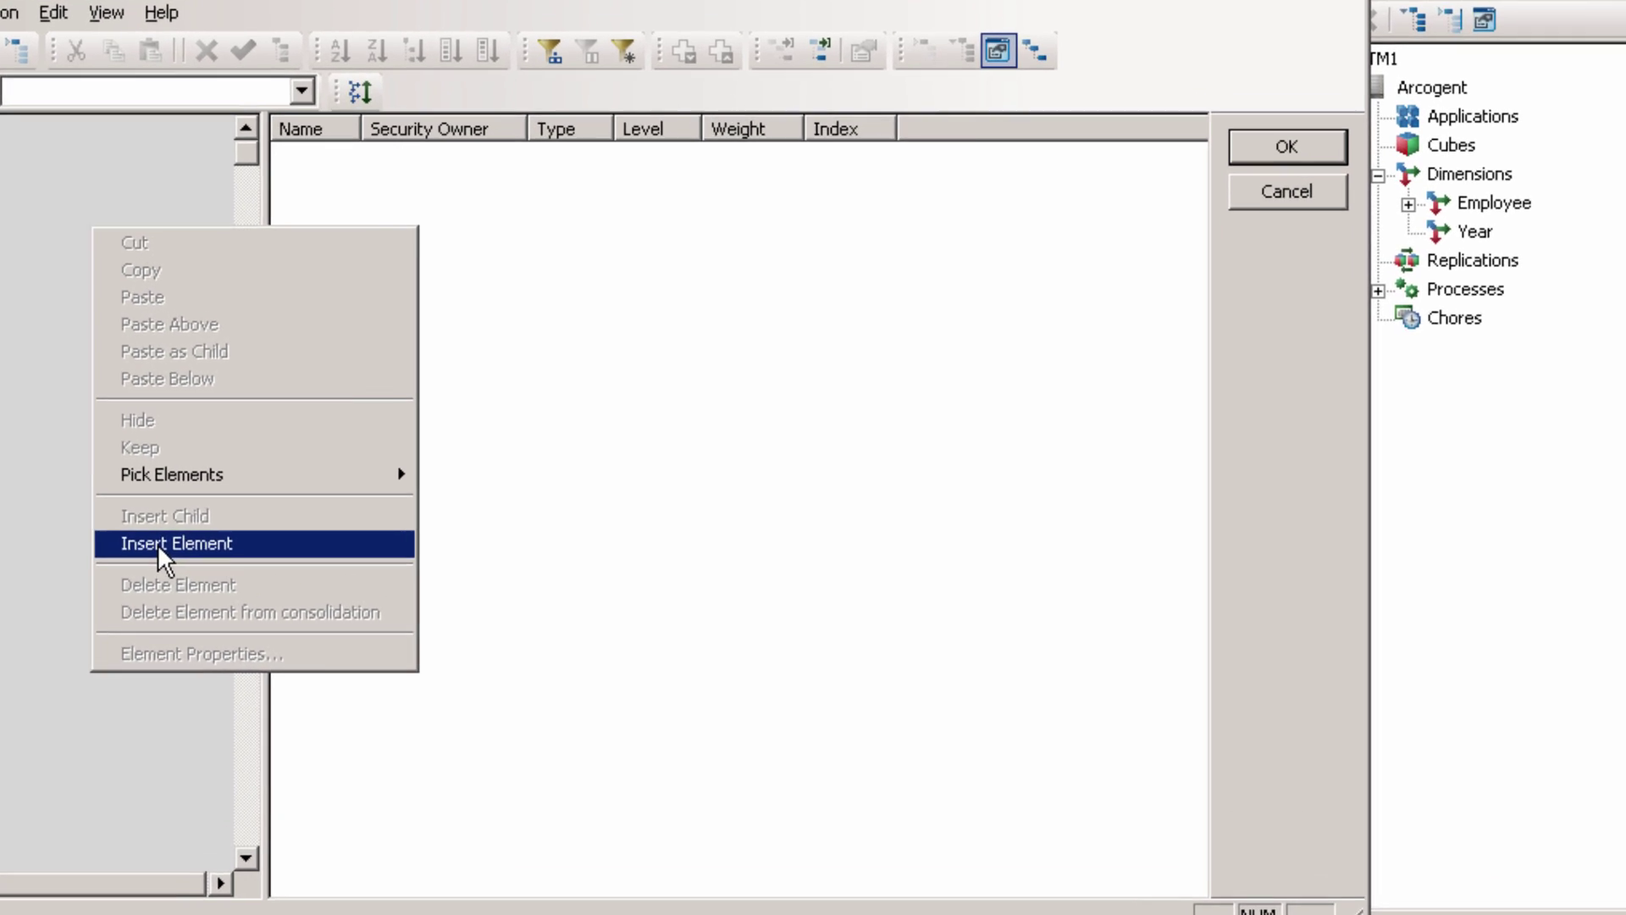
pyautogui.click(158, 543)
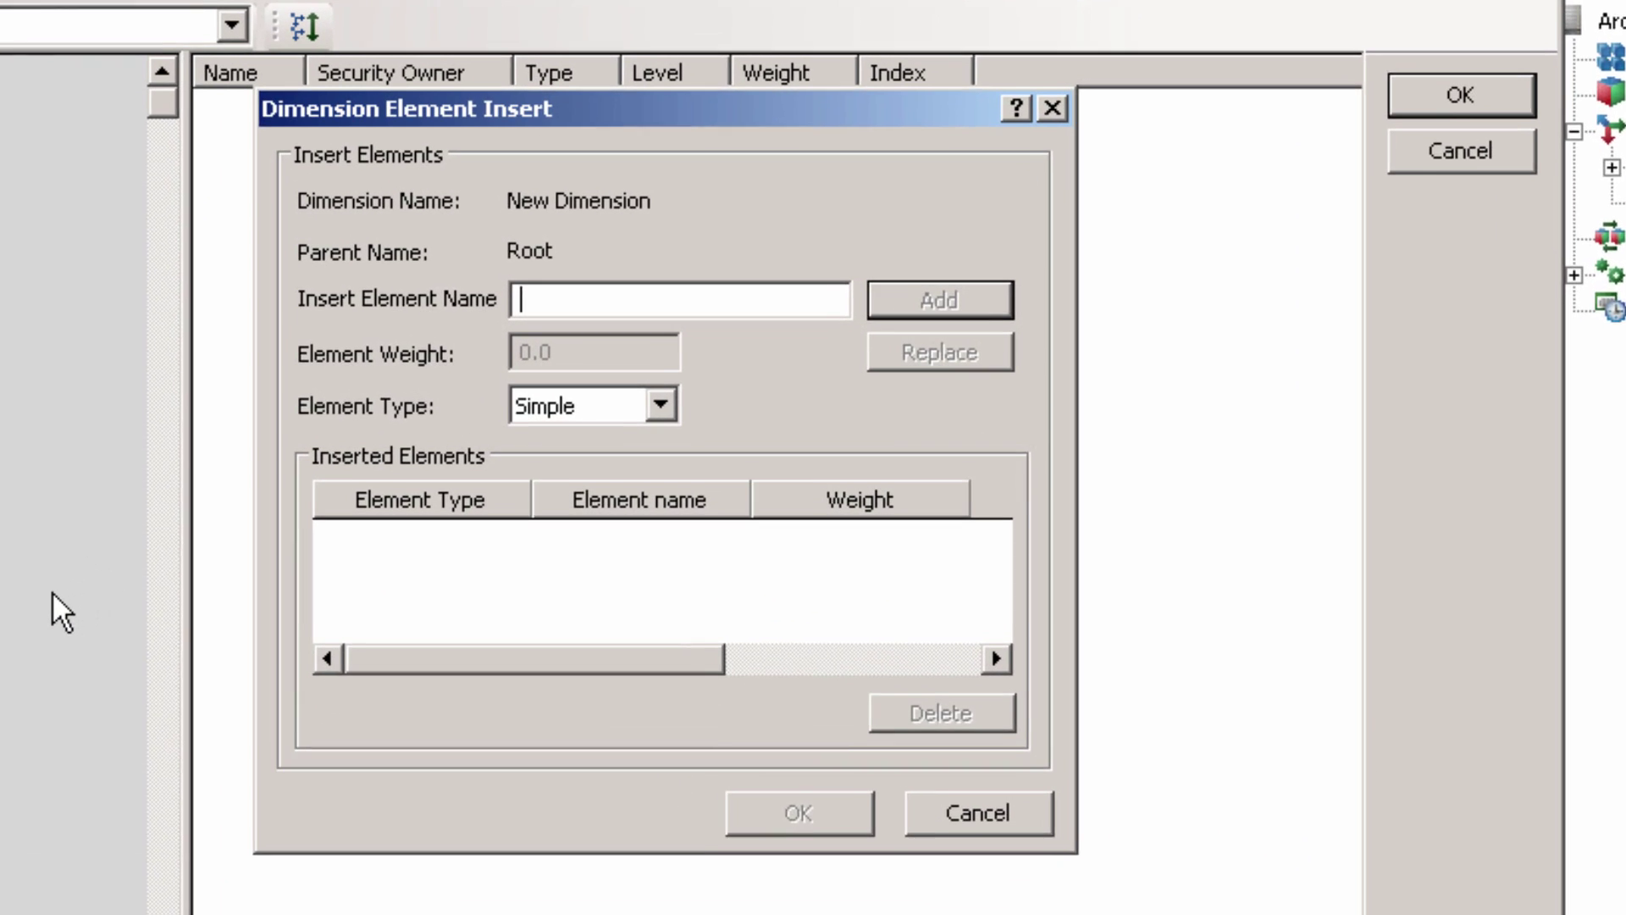
pyautogui.write('Salary')
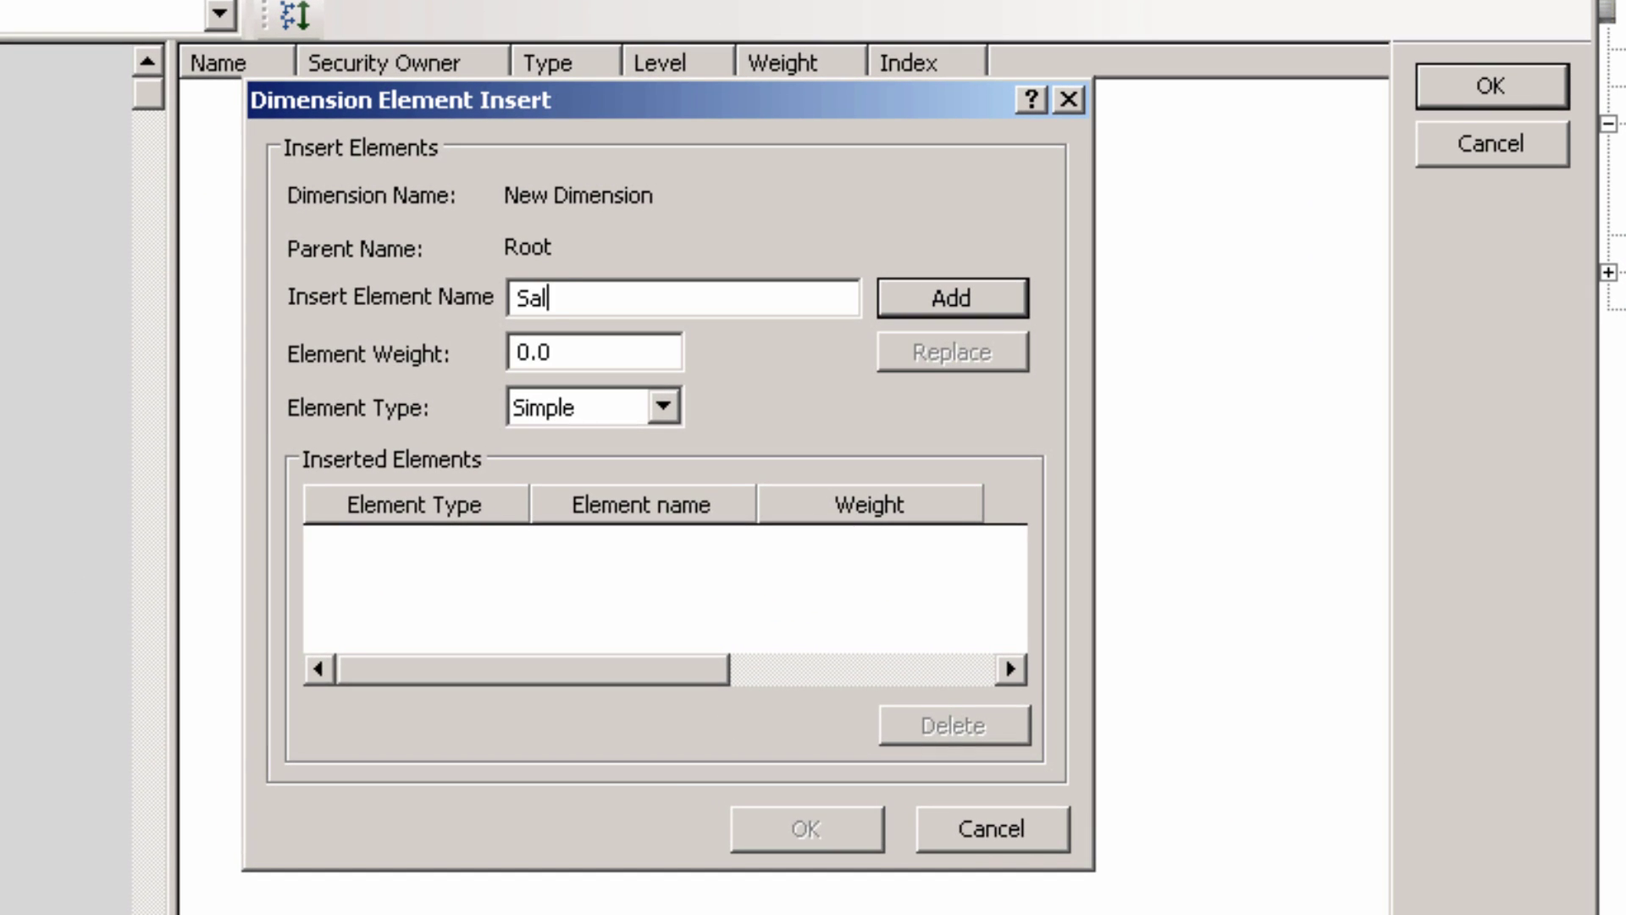
pyautogui.click(946, 299)
pyautogui.click(791, 838)
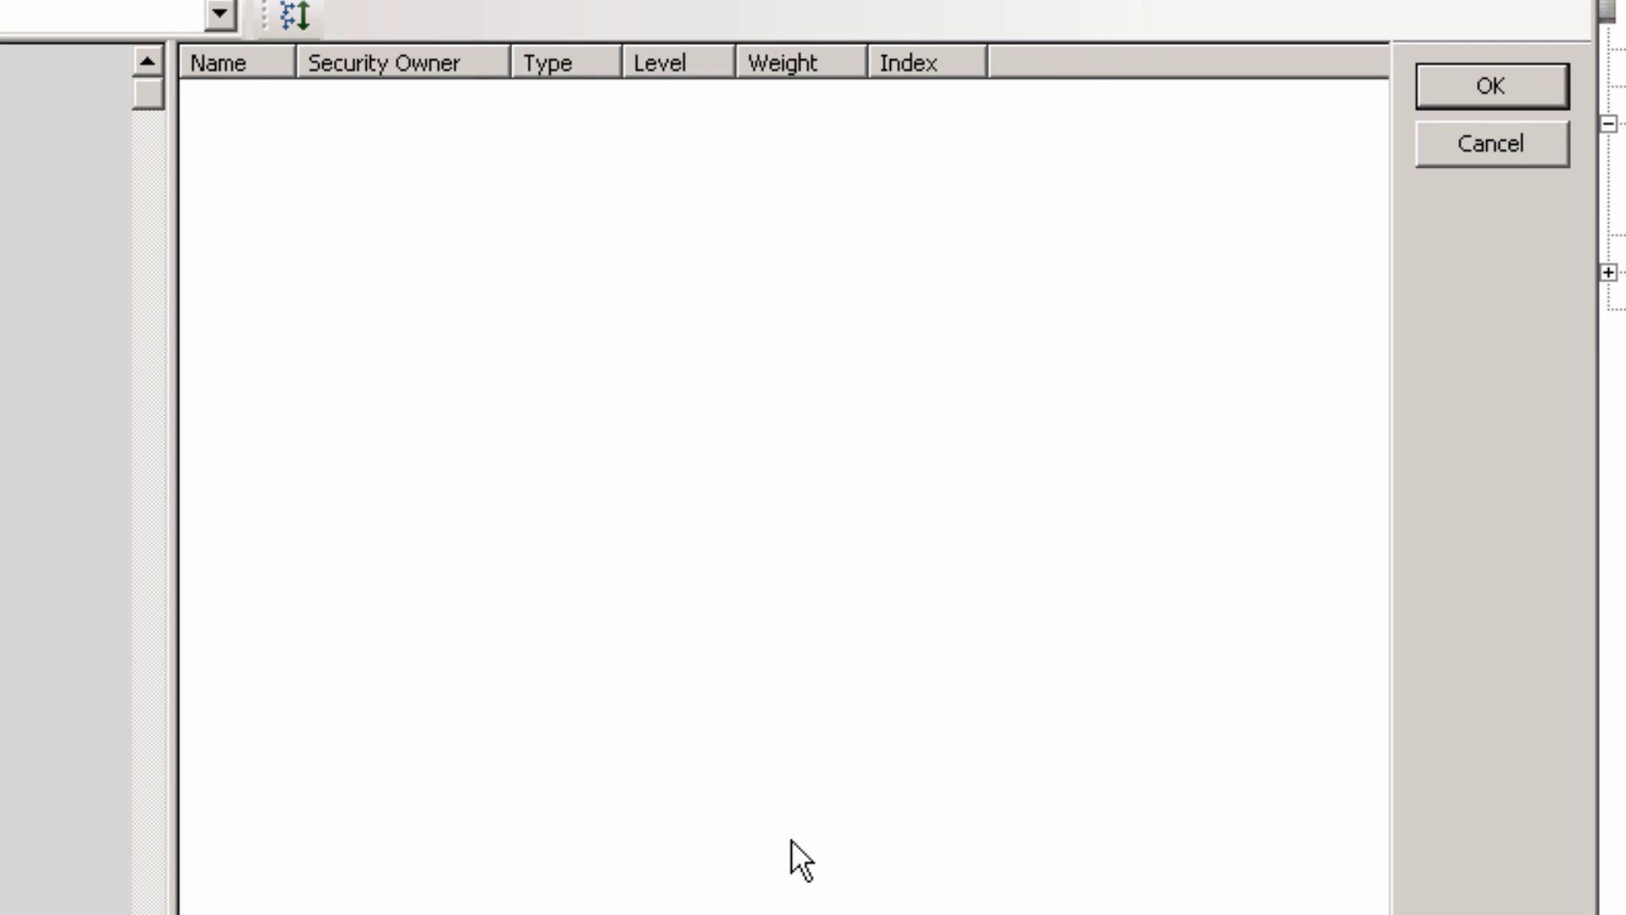
# Save the new dimension under the name Measures.
pyautogui.click(1478, 89)
pyautogui.write('Measures')
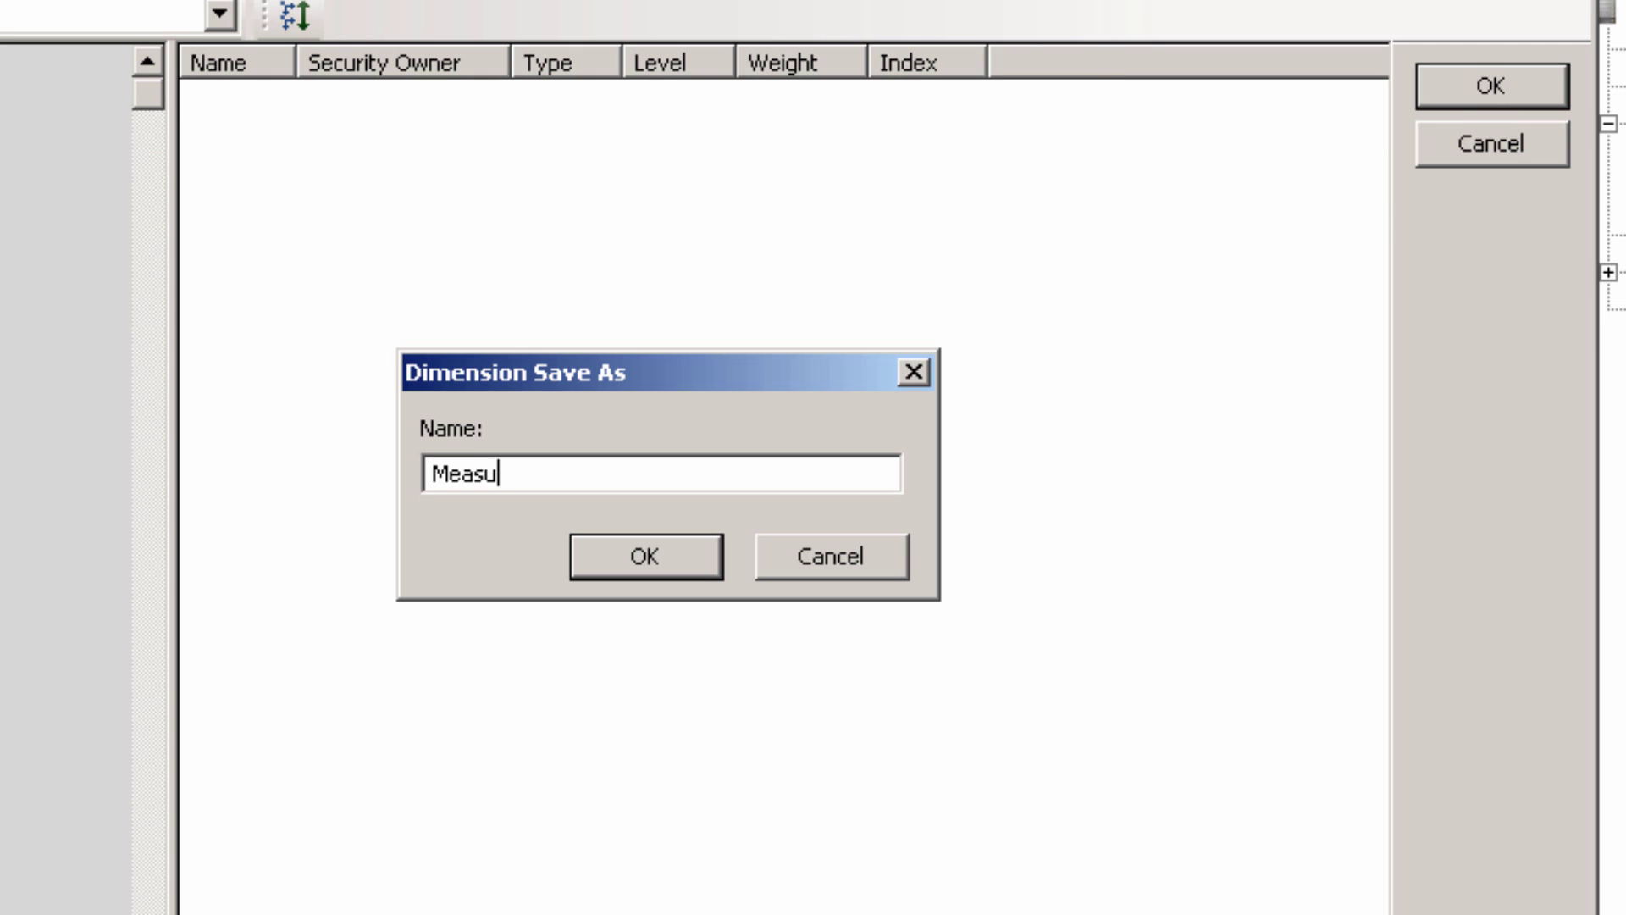
pyautogui.click(645, 556)
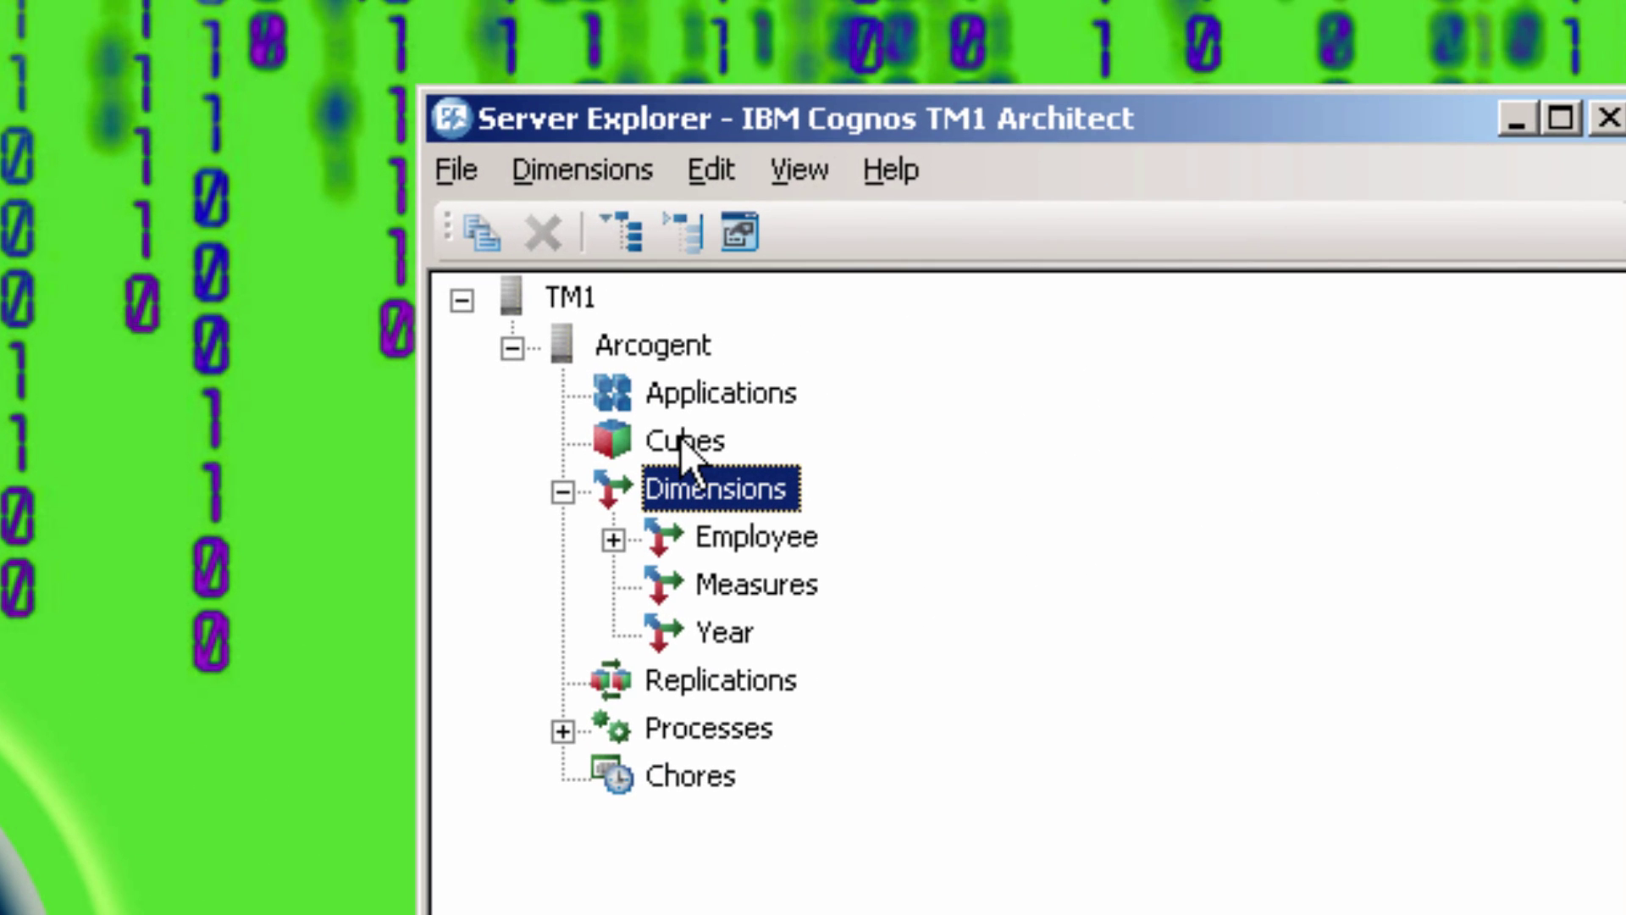
# Start a new cube and add the Year, Employee and Measures dimensions to it.
pyautogui.rightClick(679, 435)
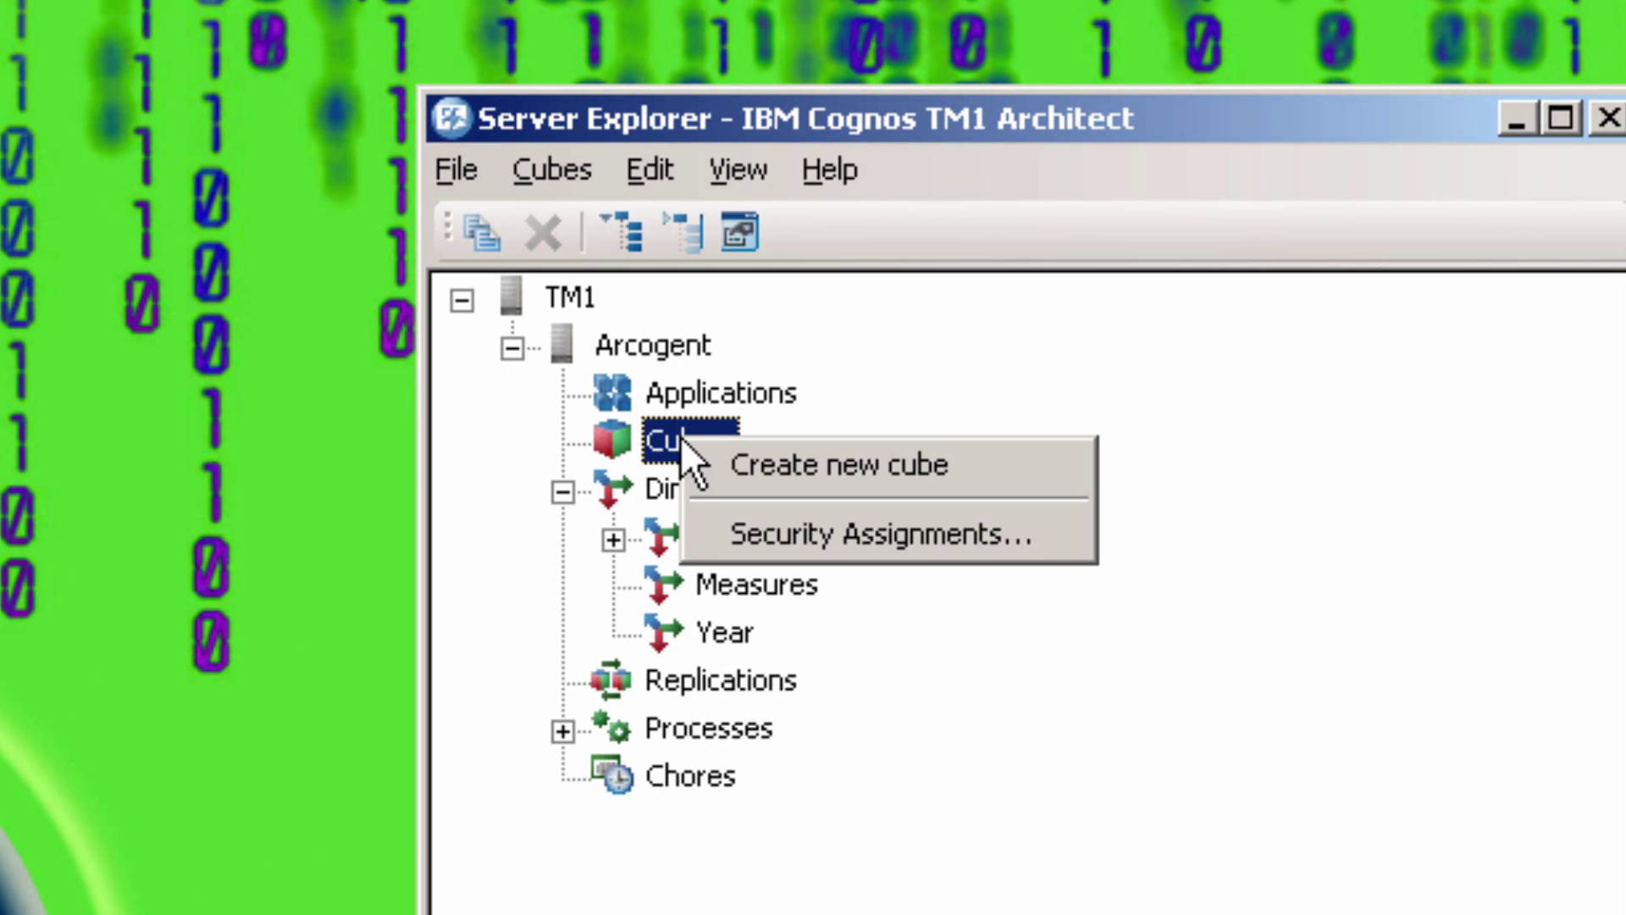
pyautogui.click(759, 465)
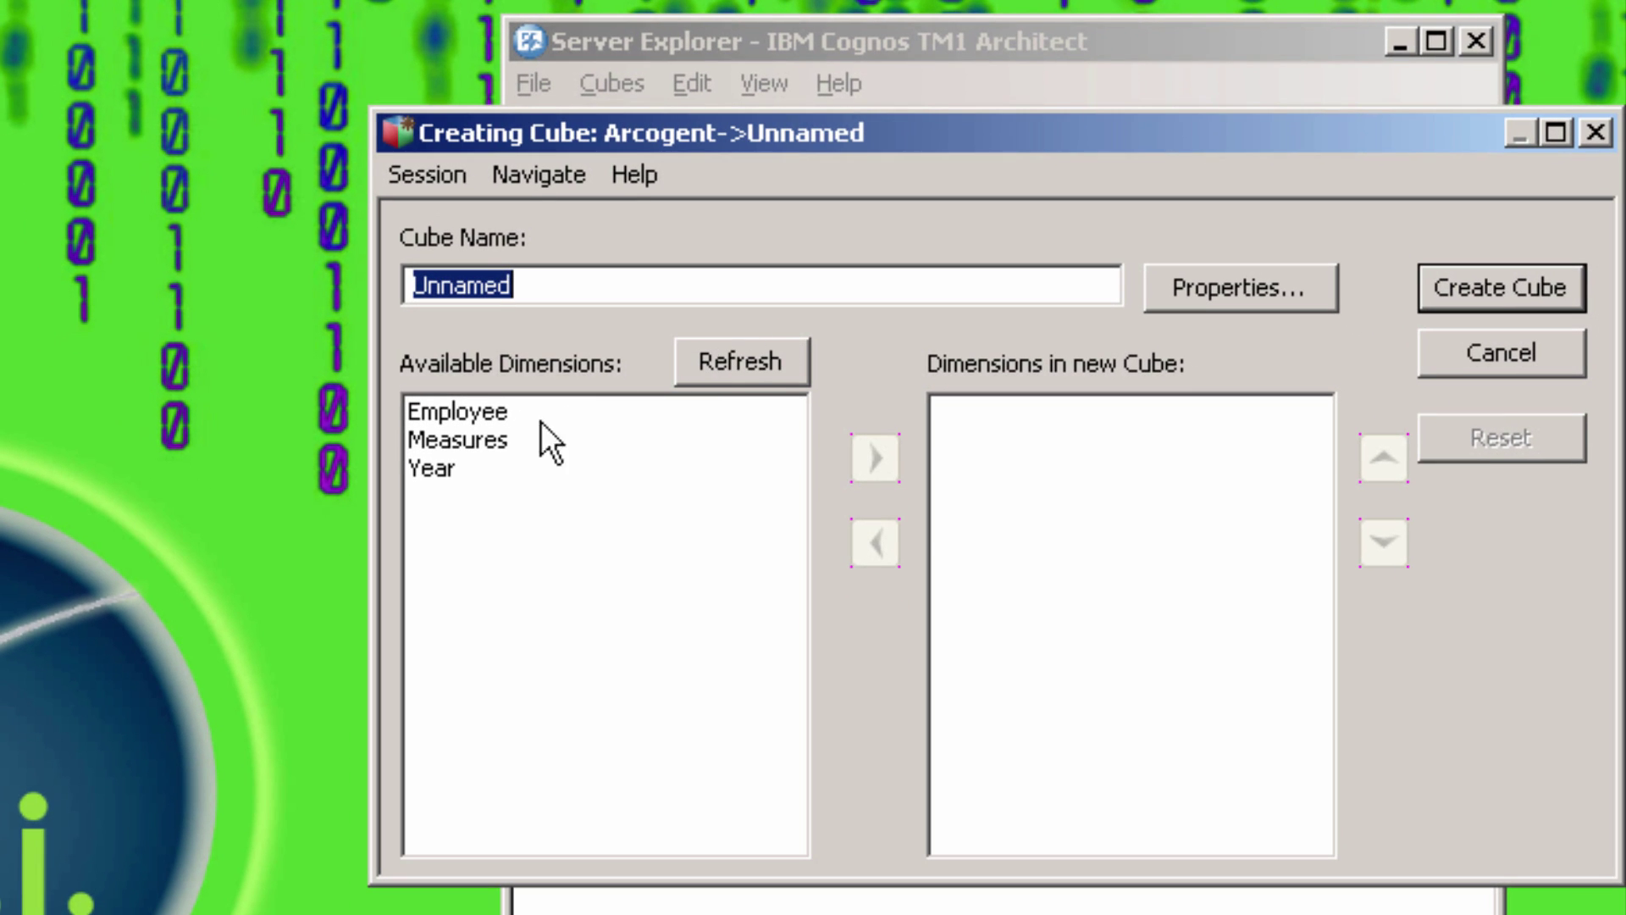
pyautogui.doubleClick(445, 468)
pyautogui.doubleClick(455, 412)
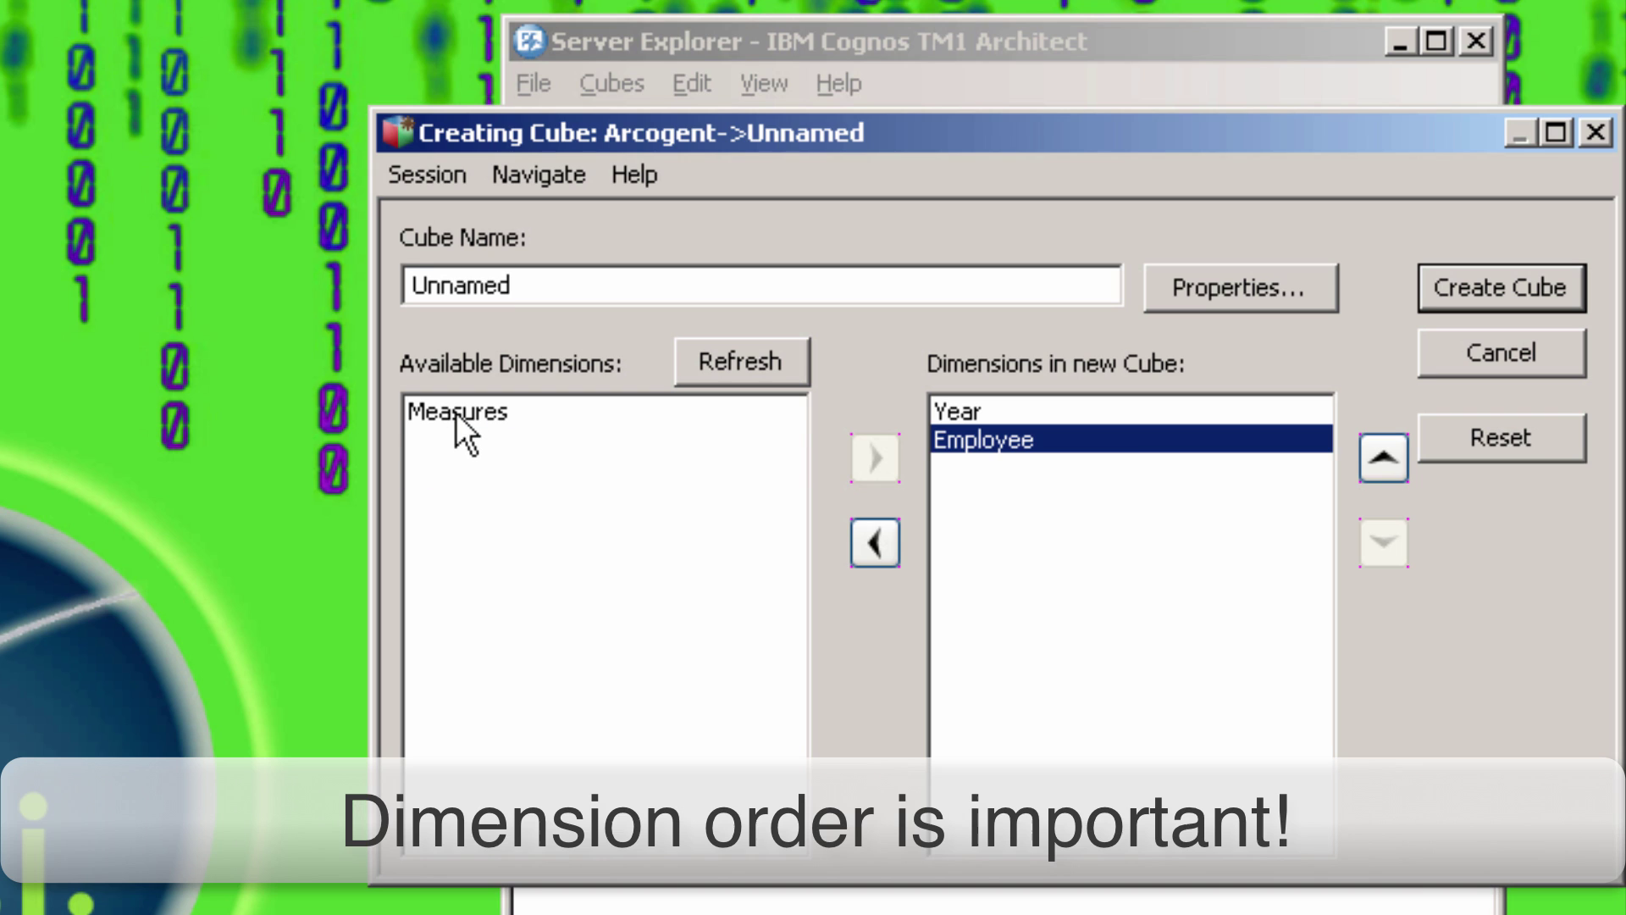
pyautogui.doubleClick(455, 411)
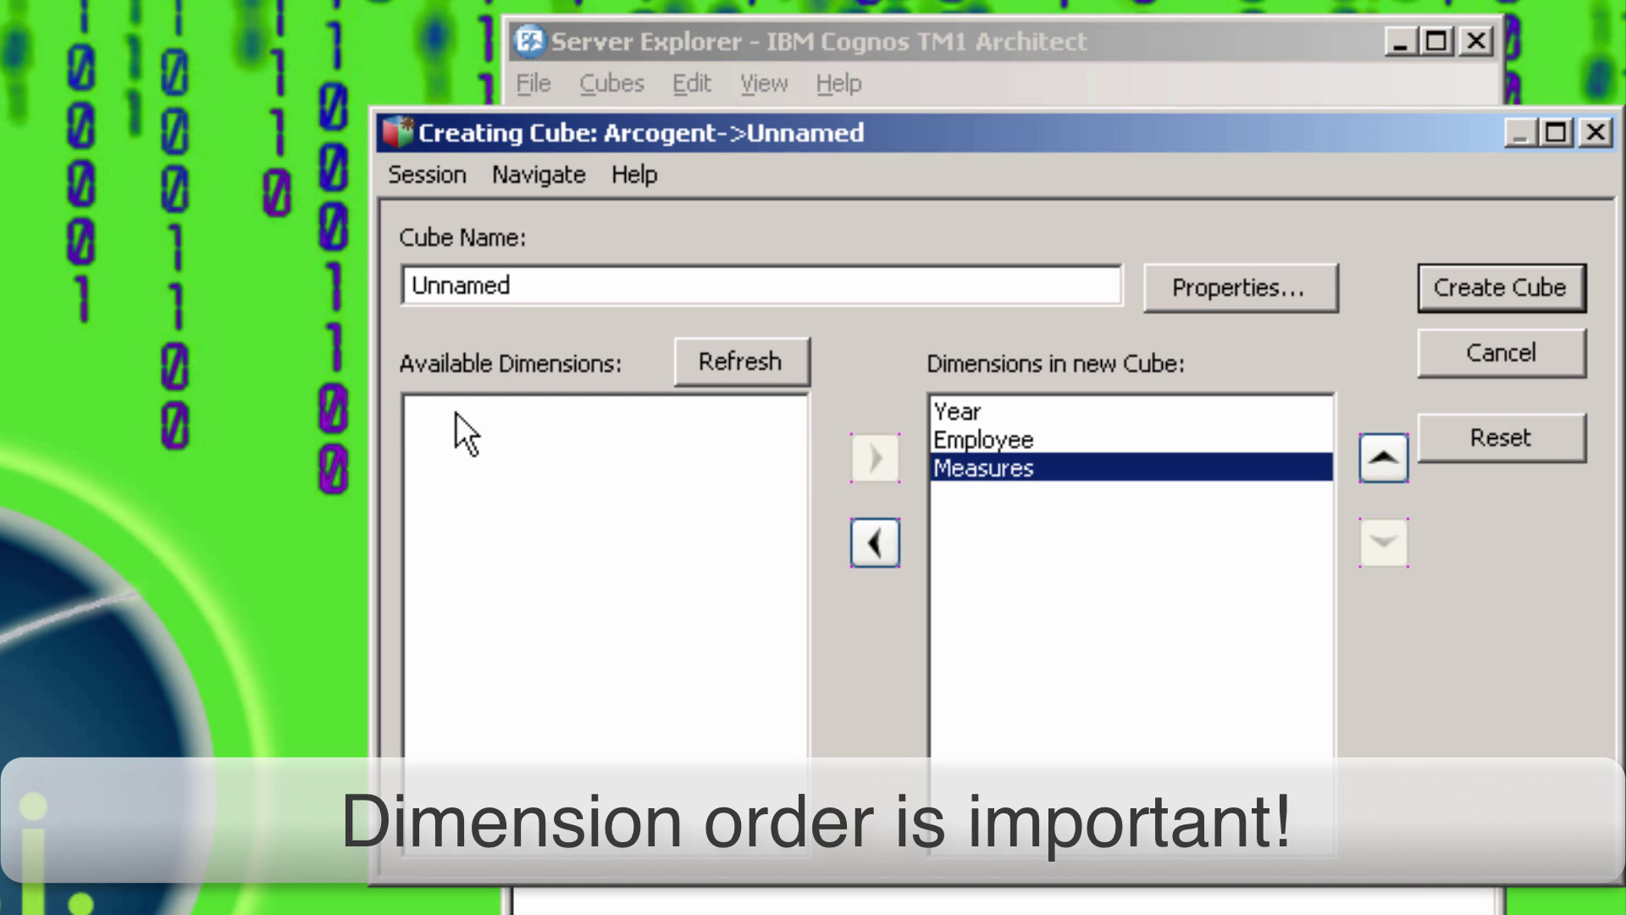
# Order the dimensions Year, Employee, Measures and name the cube Employee Actuals.
pyautogui.click(1023, 429)
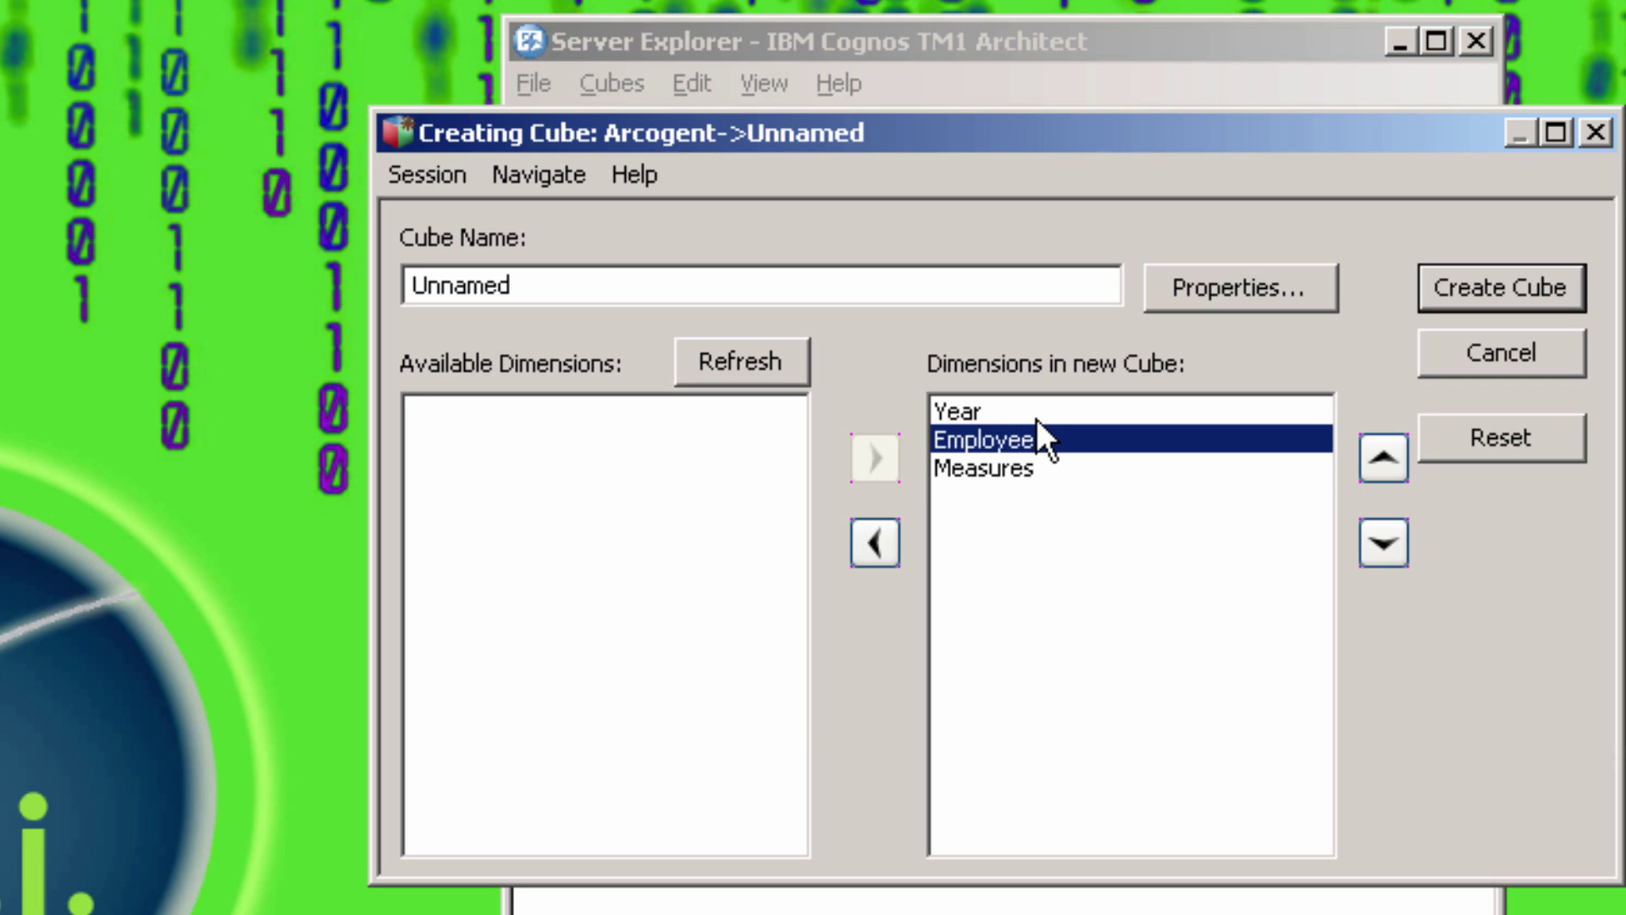
pyautogui.click(1049, 419)
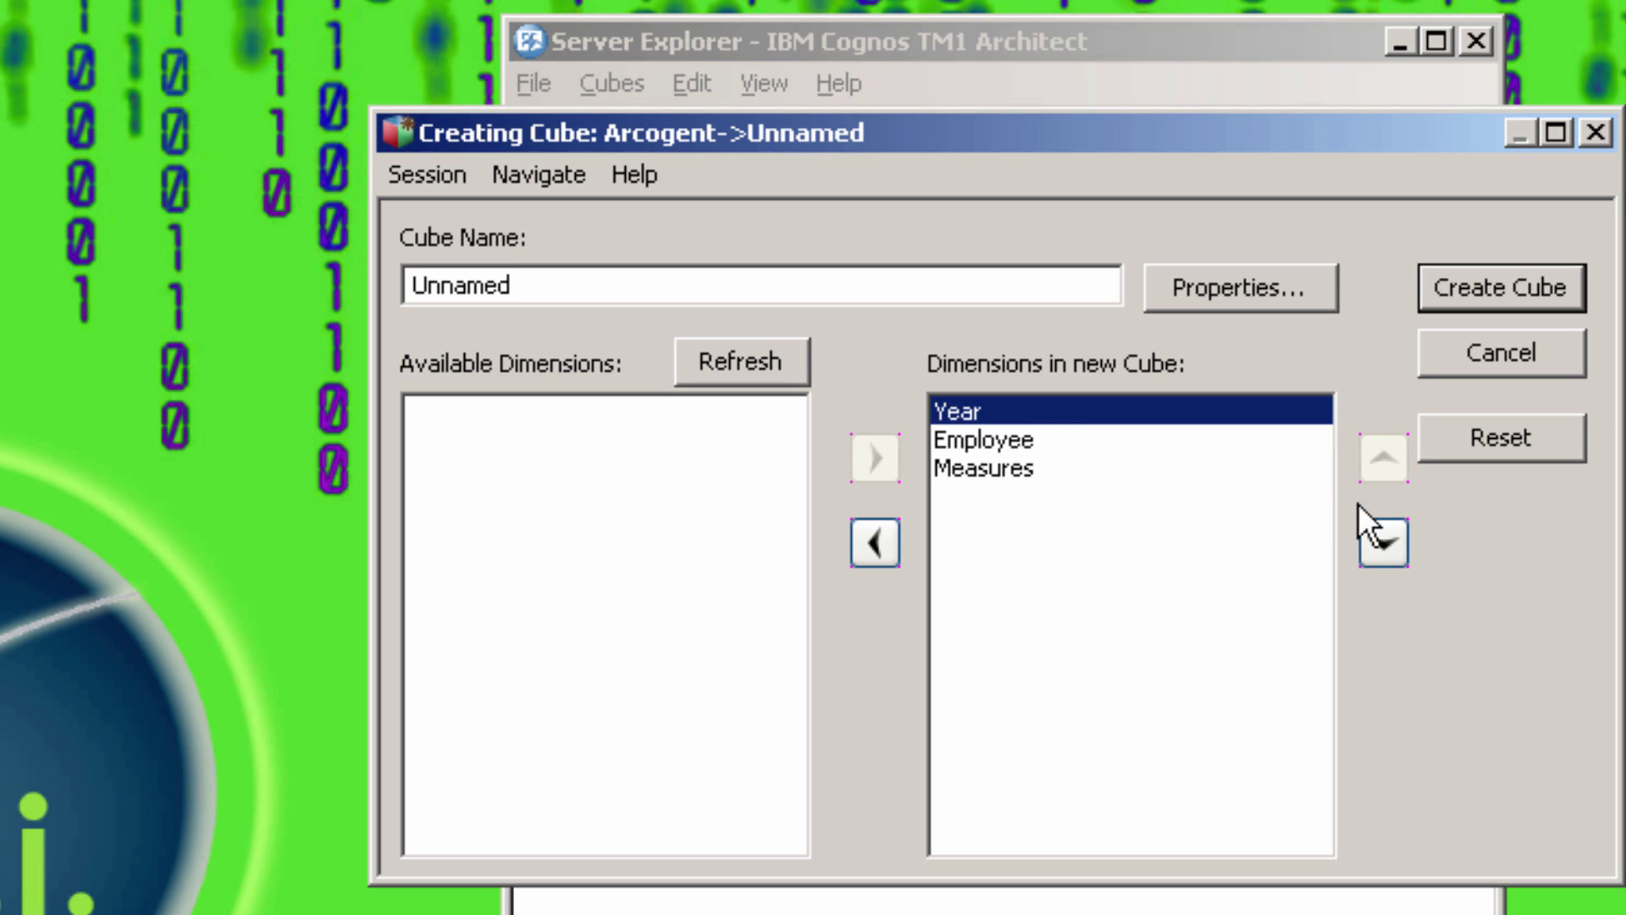
pyautogui.click(1393, 535)
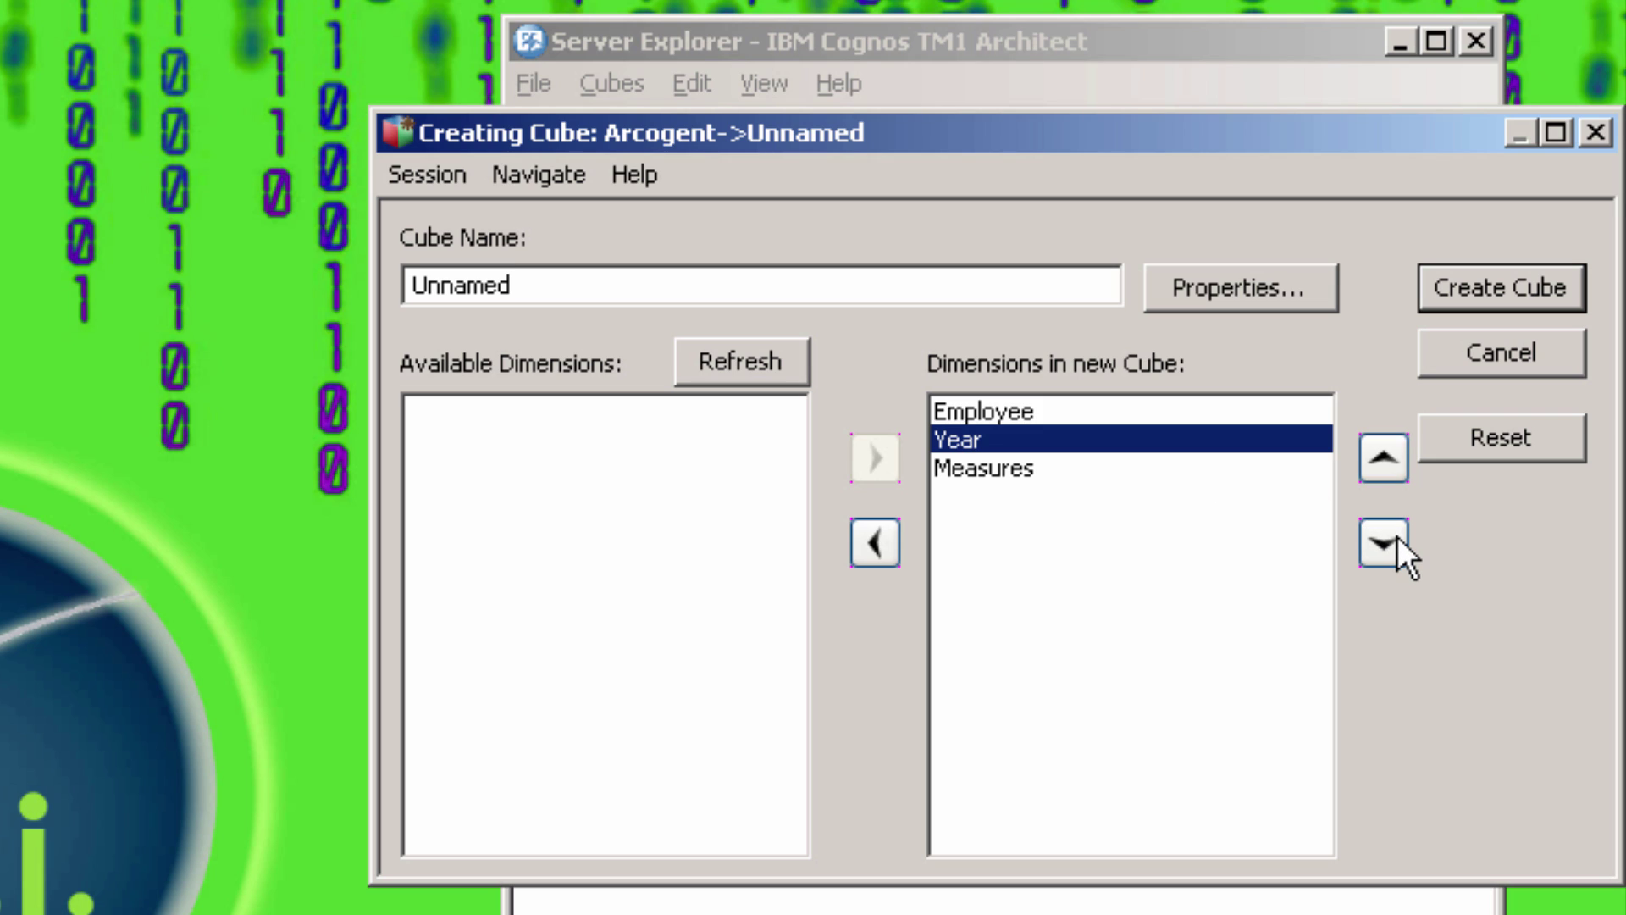
pyautogui.click(1399, 546)
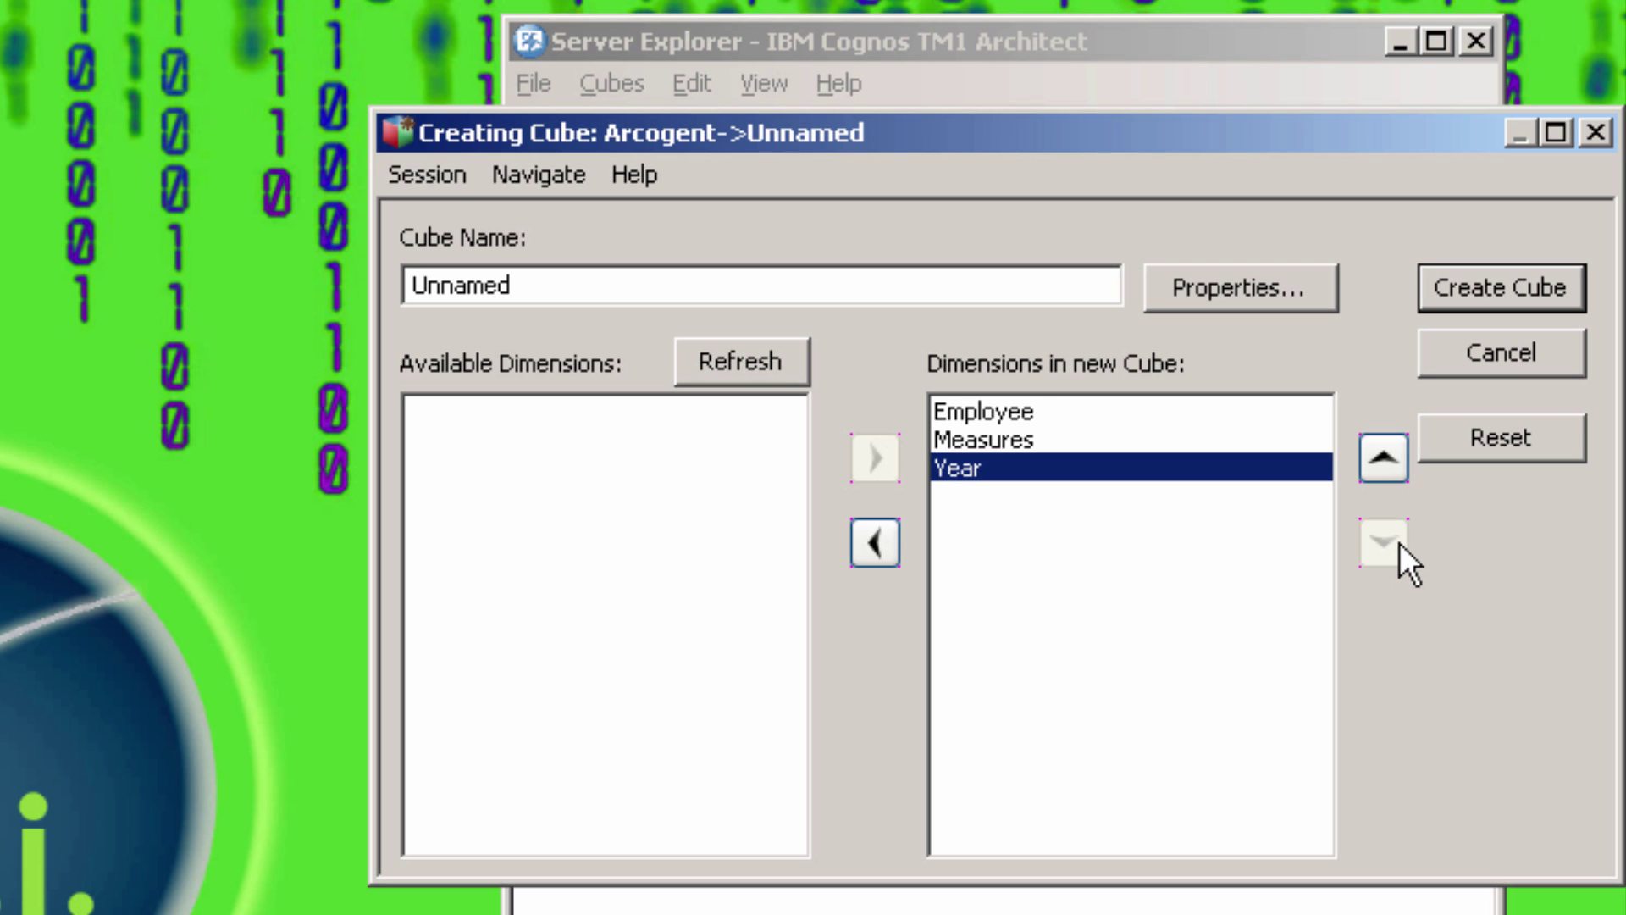
pyautogui.click(1389, 459)
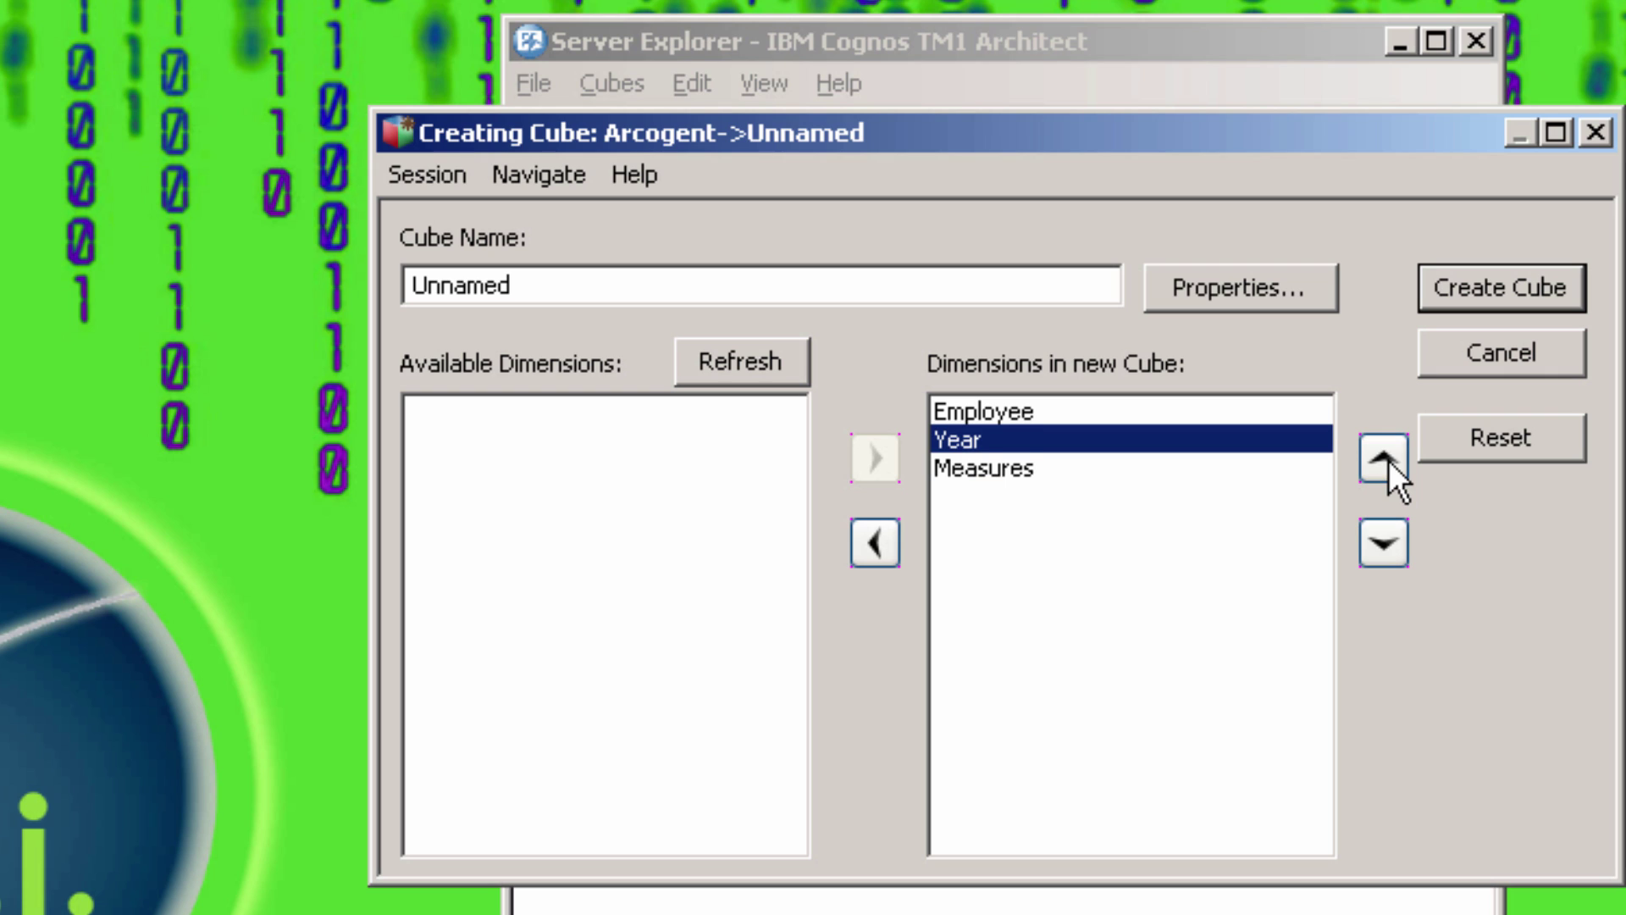
pyautogui.click(1389, 460)
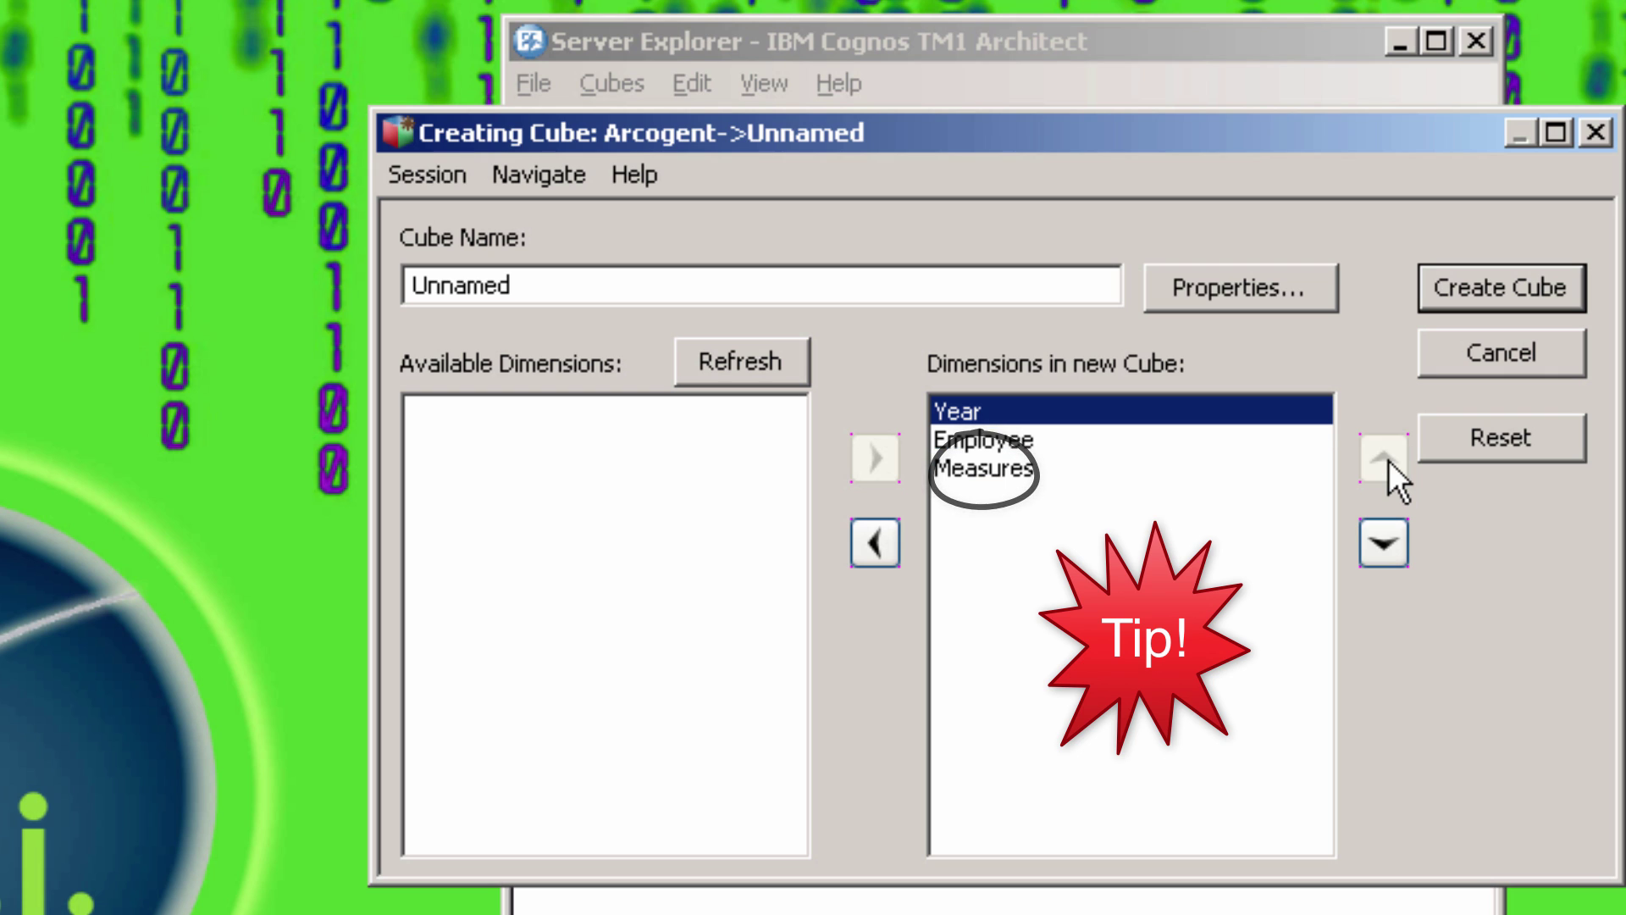
pyautogui.moveTo(581, 282); pyautogui.dragTo(271, 283)
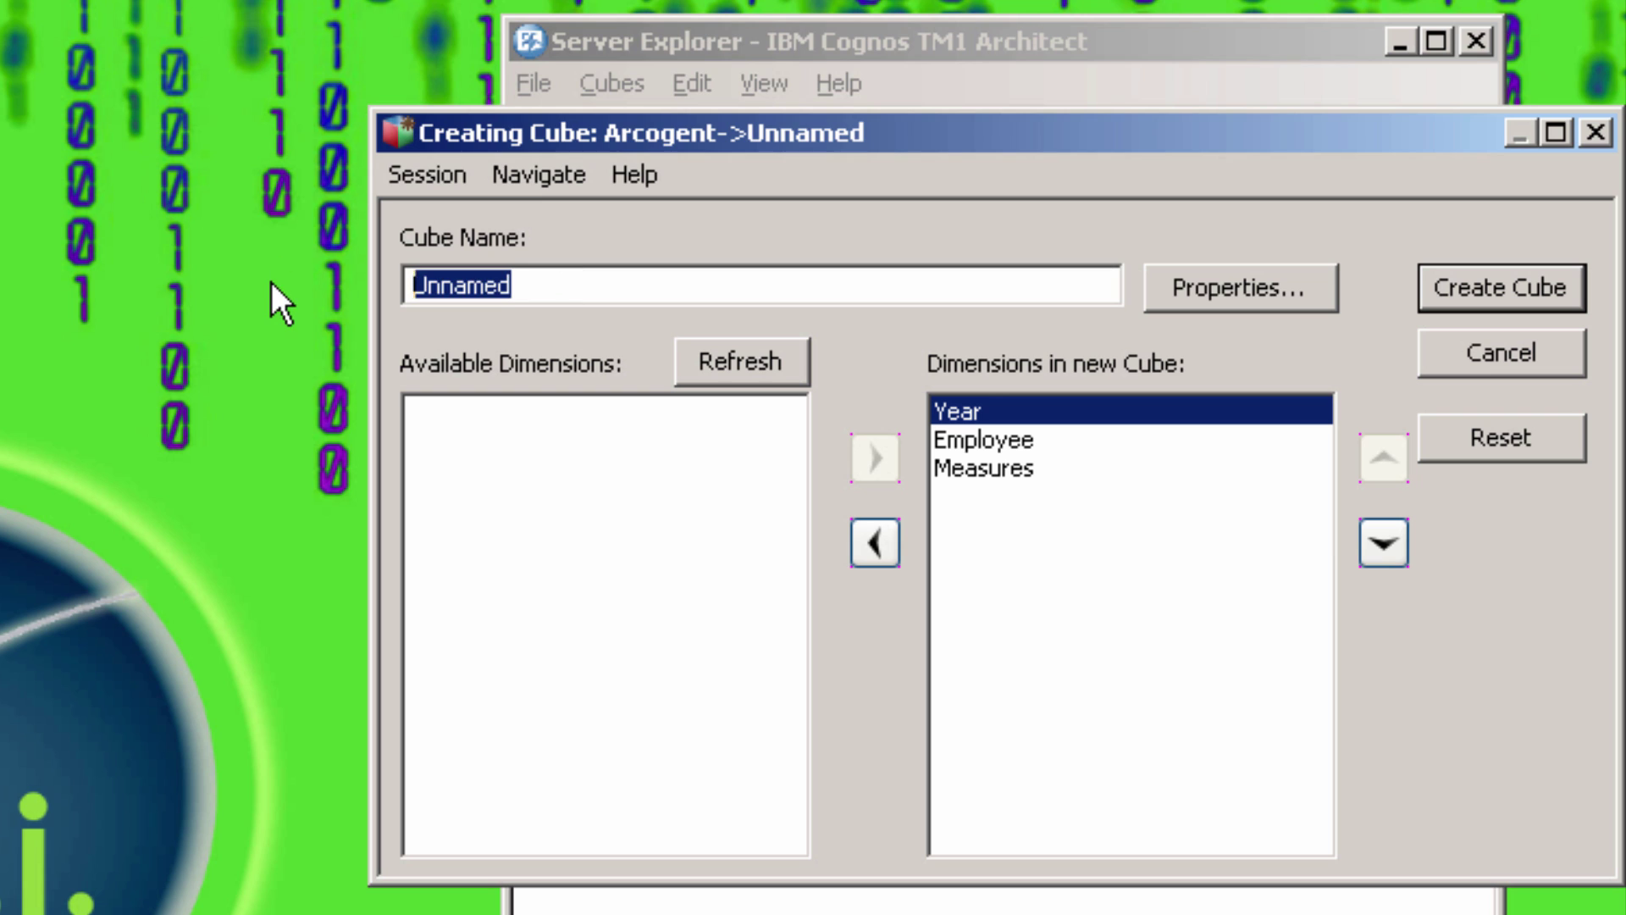
pyautogui.write('Employee Actuals')
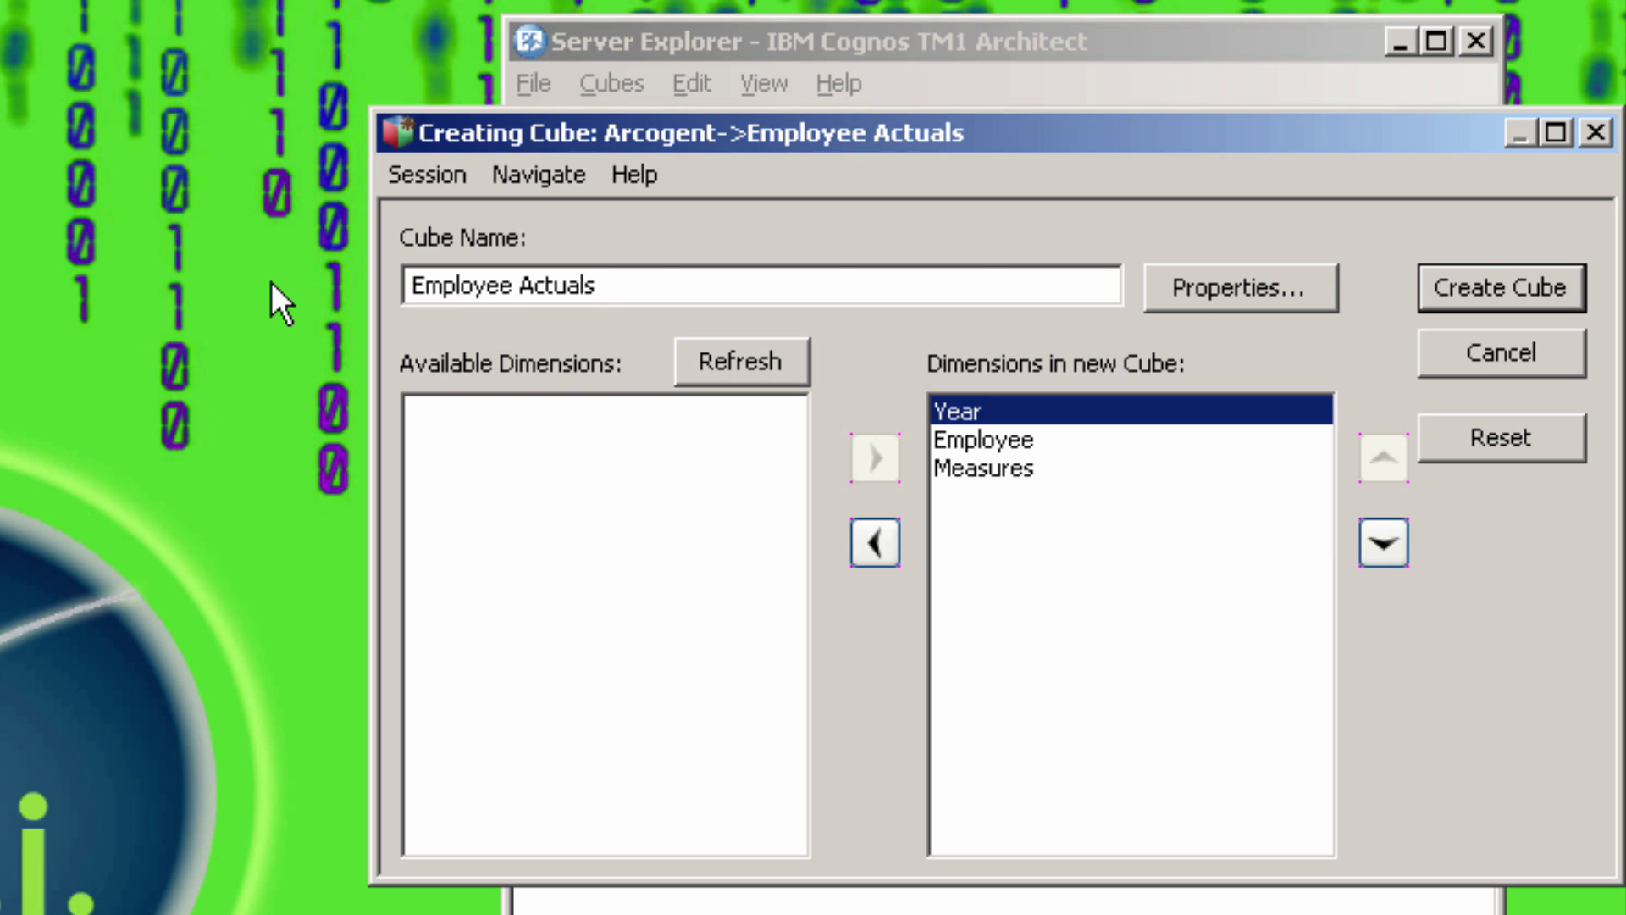
# Create the Employee Actuals cube and open it recalculated in Cube Viewer.
pyautogui.click(1453, 288)
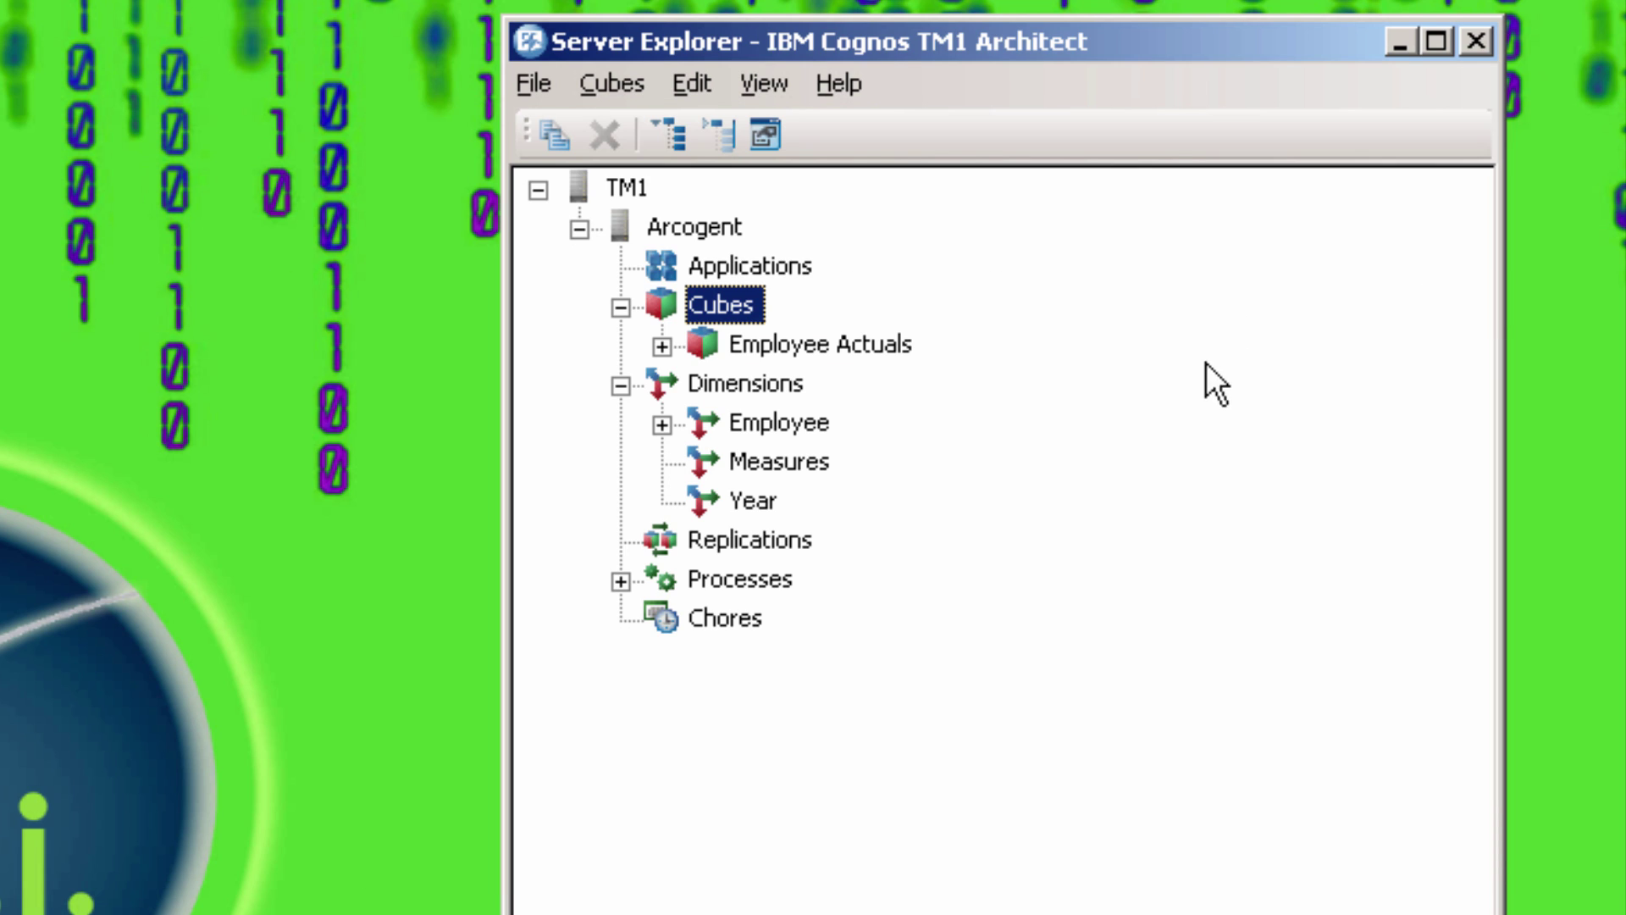
pyautogui.doubleClick(836, 343)
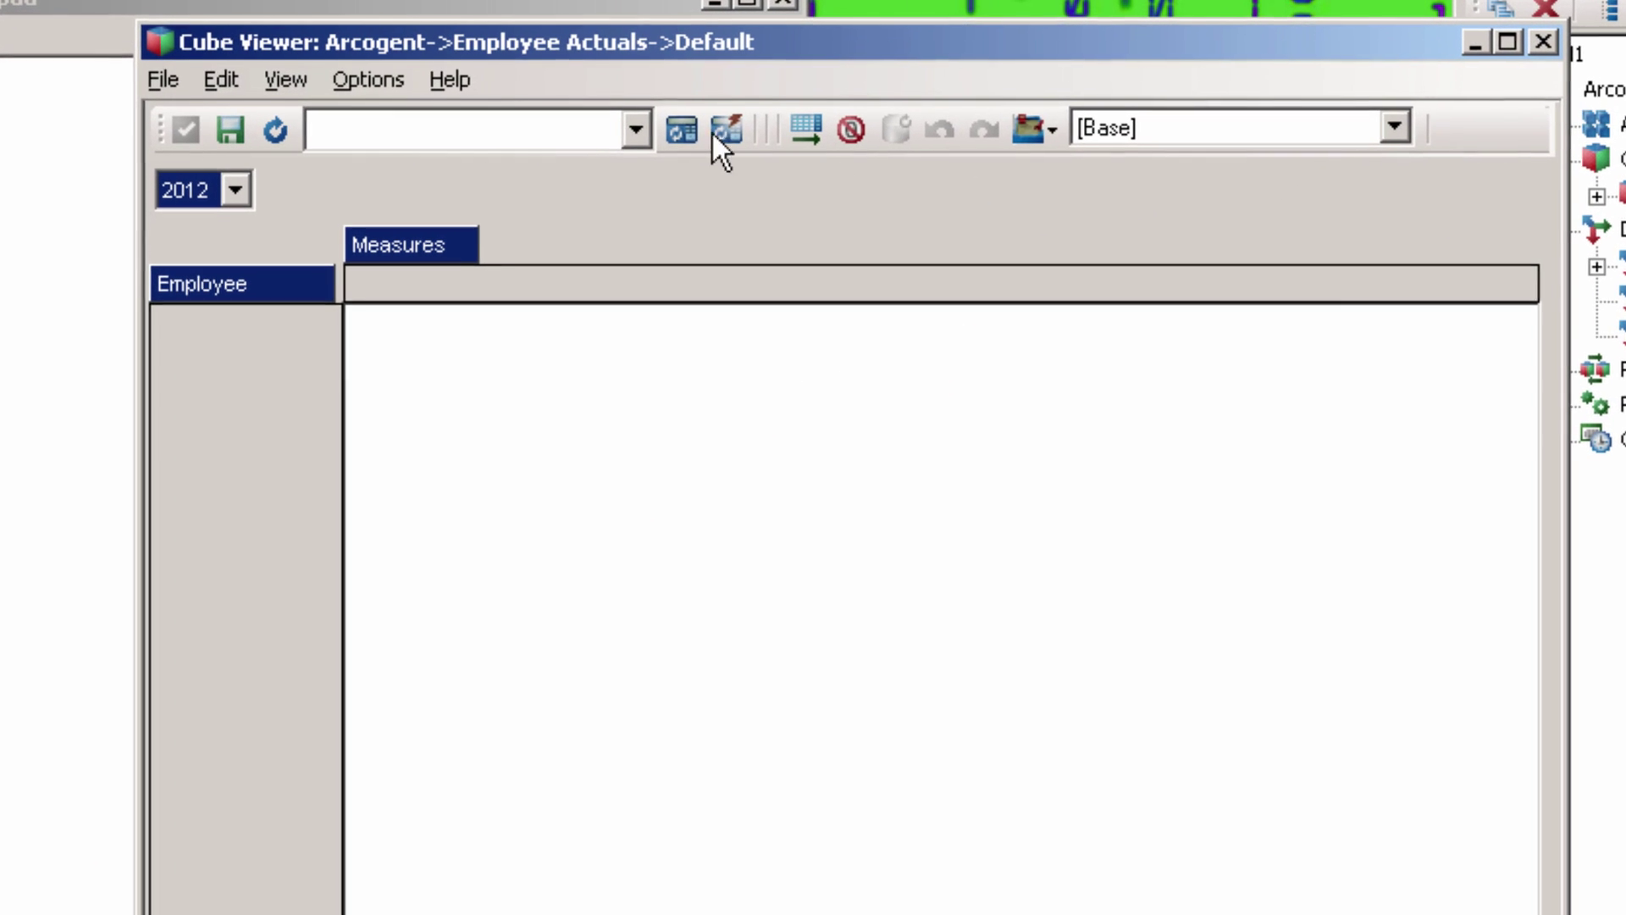
pyautogui.click(685, 129)
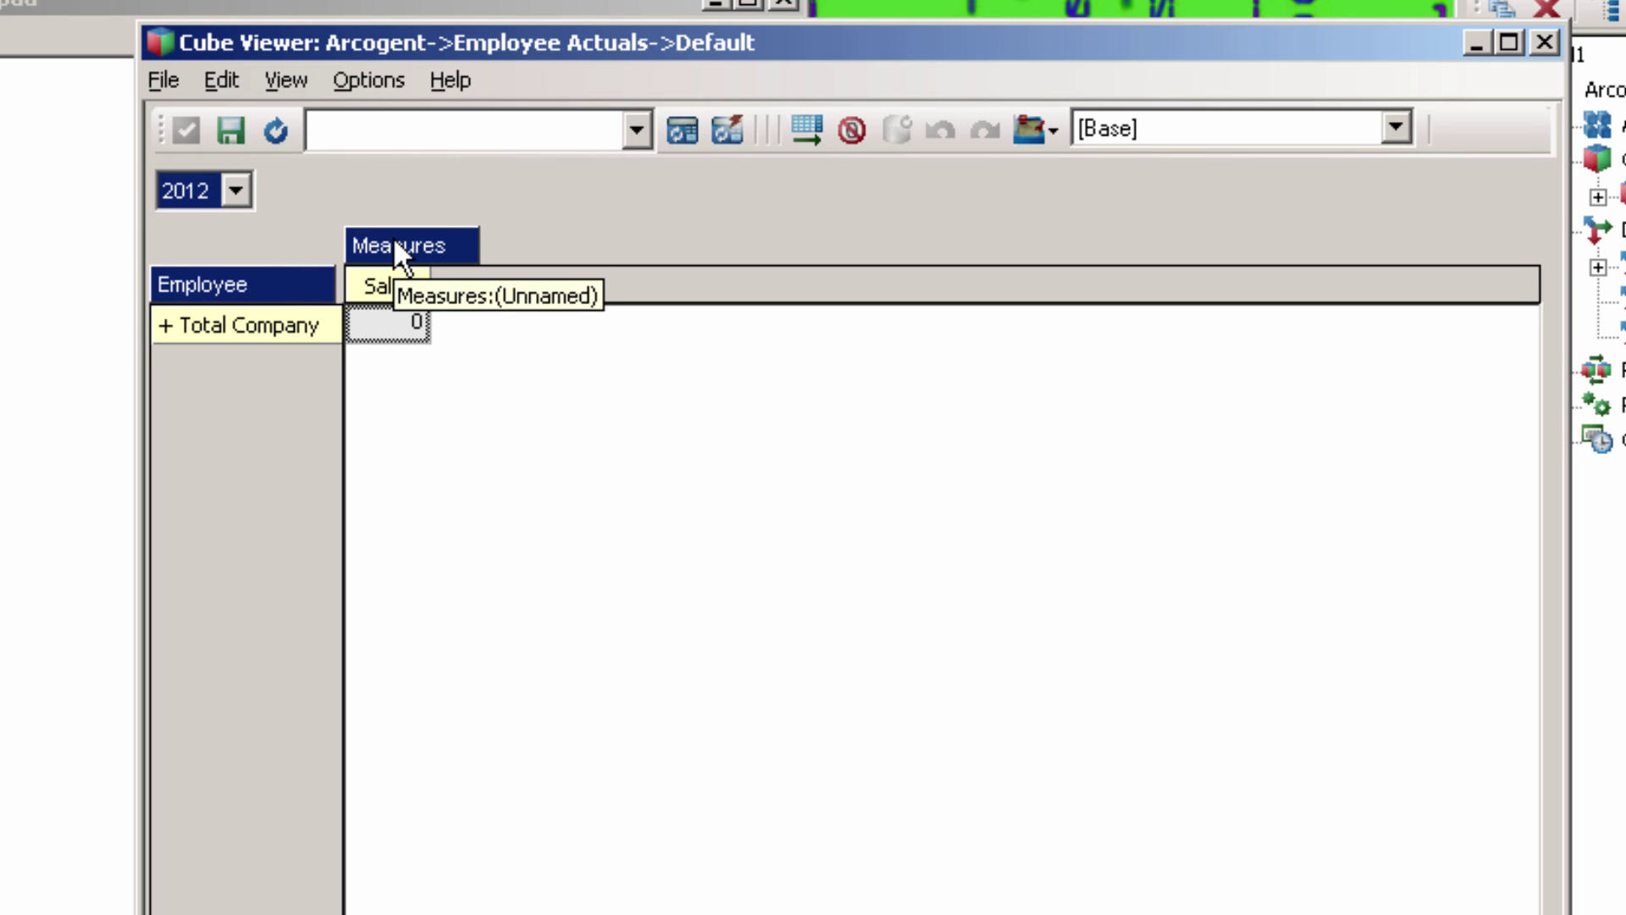
# Expand Total Company, Sales and Marketing to check zero 2012 salaries, then close without saving.
pyautogui.click(167, 321)
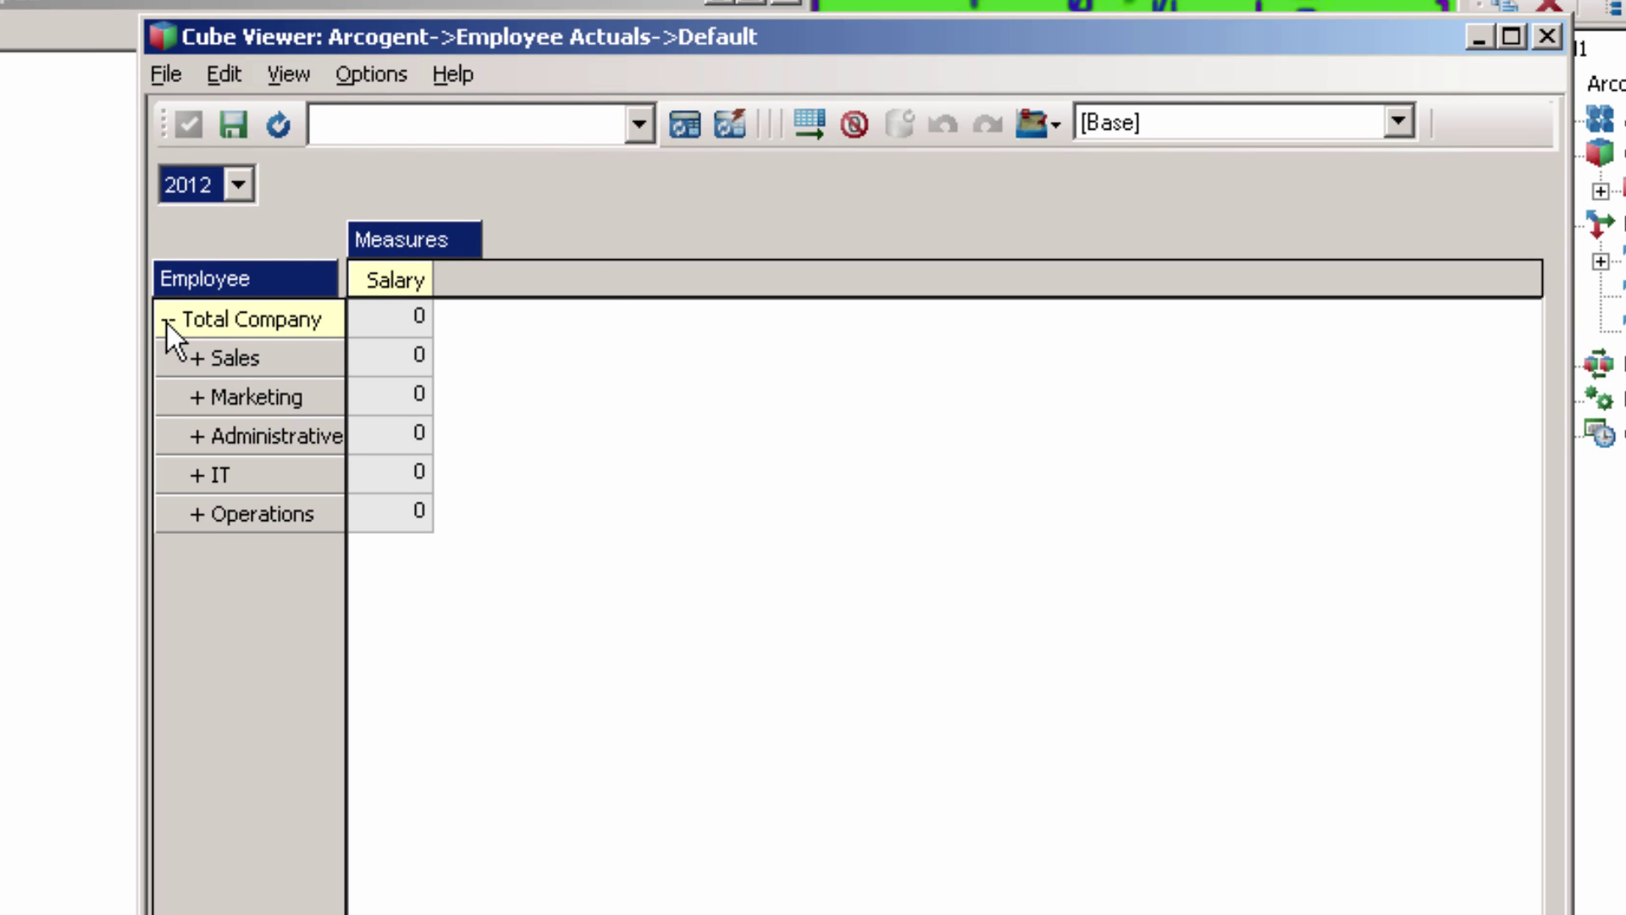
pyautogui.click(196, 358)
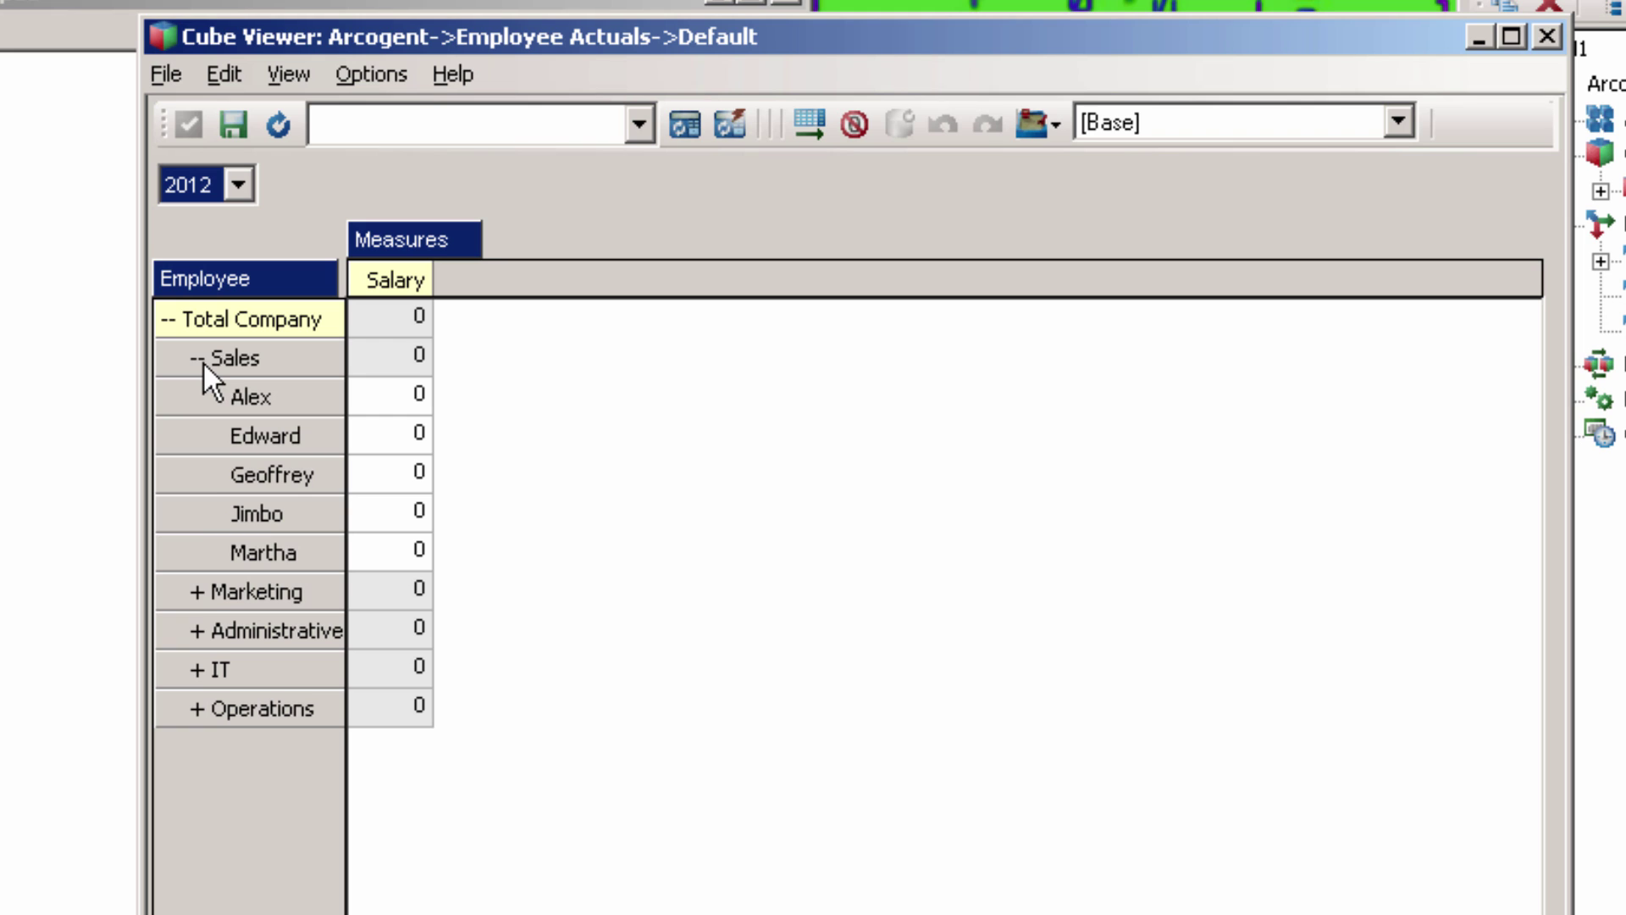
pyautogui.click(197, 591)
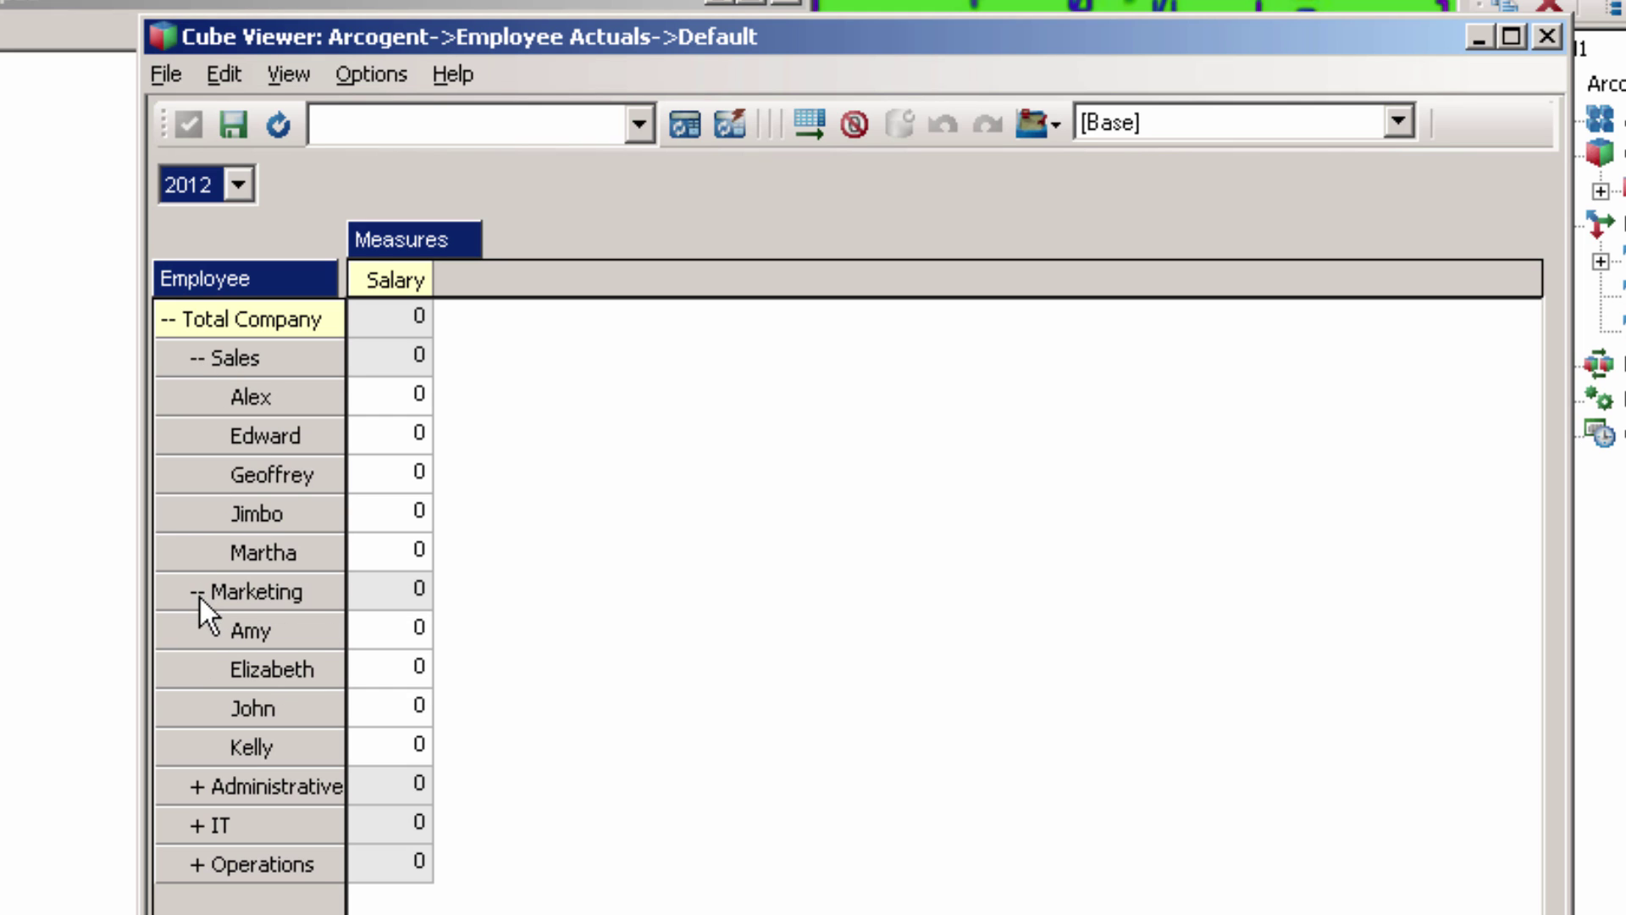
pyautogui.click(1549, 37)
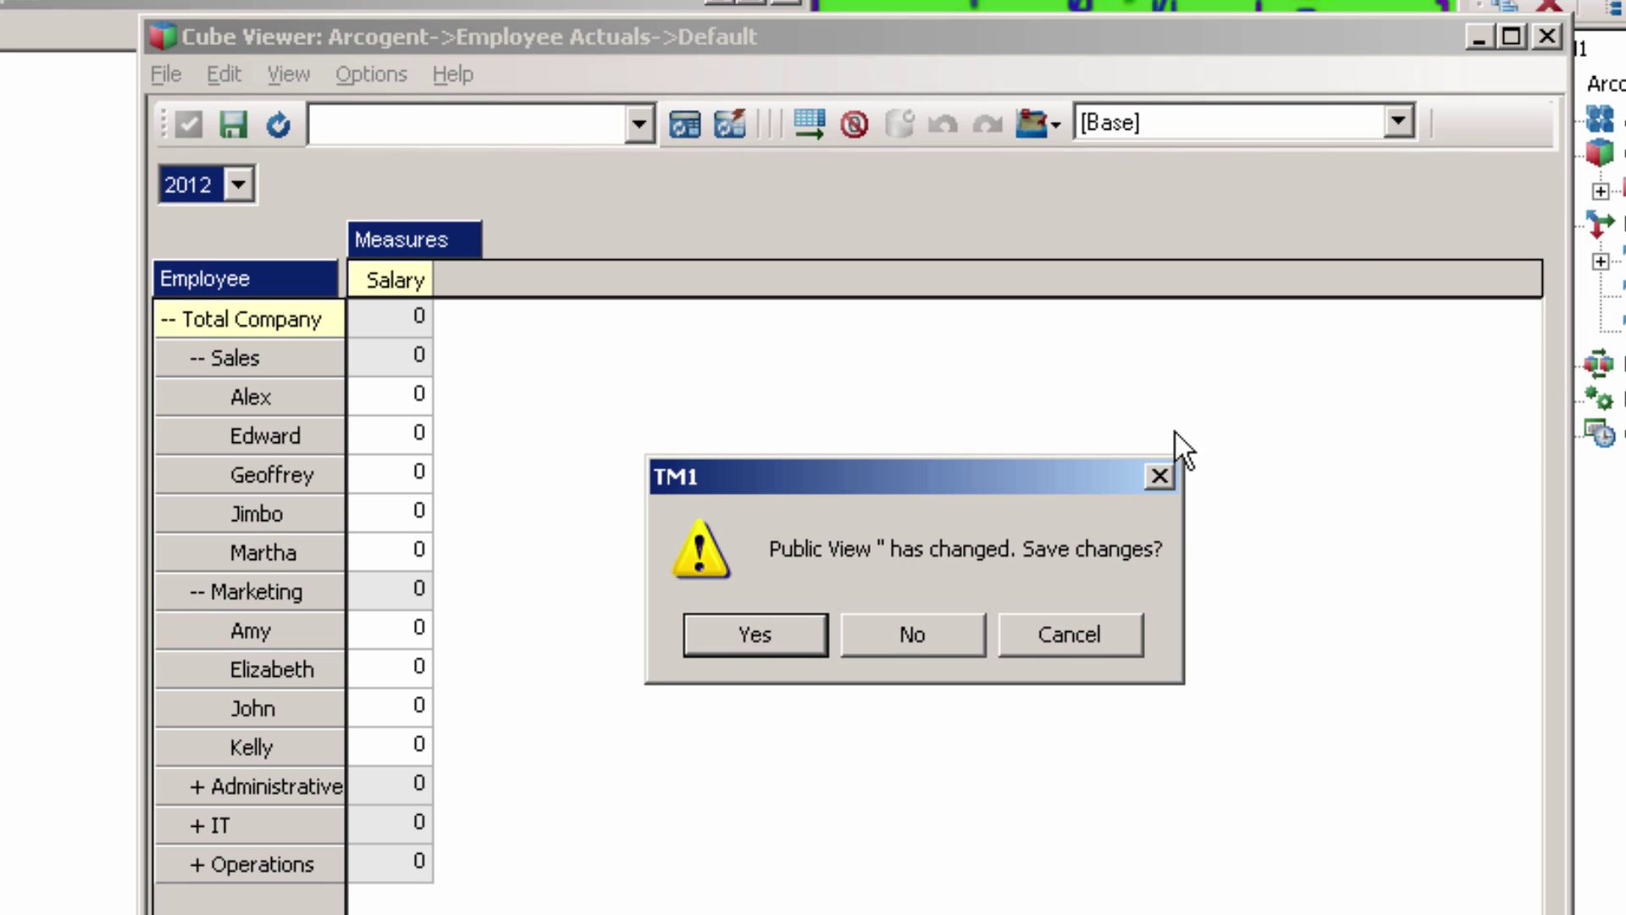
pyautogui.click(915, 634)
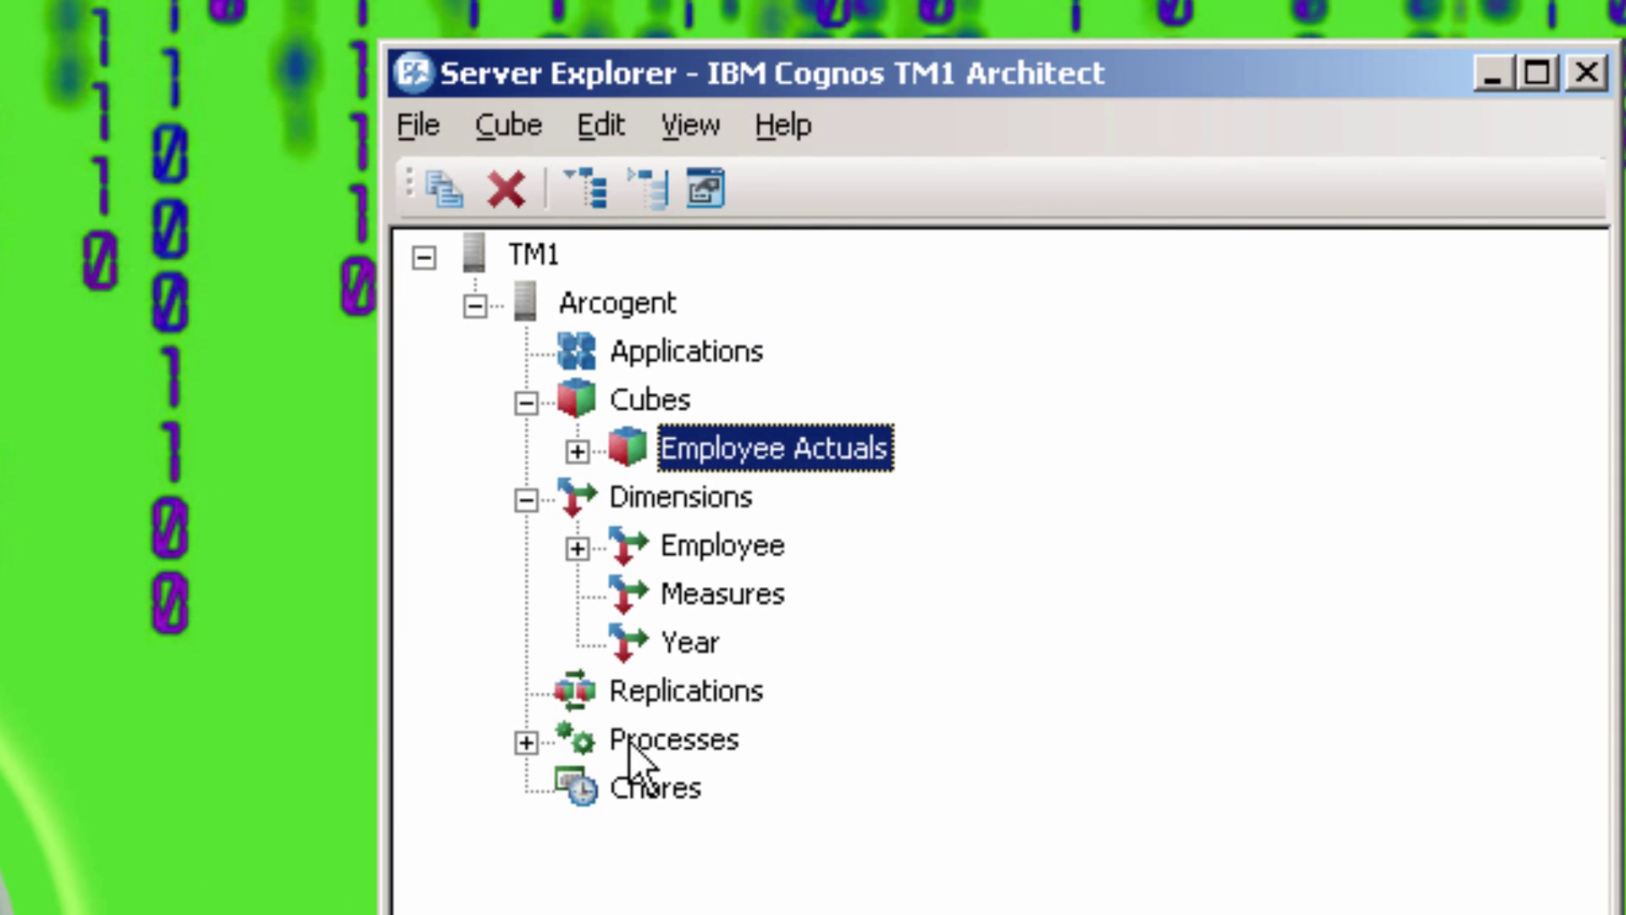
# Create a TurboIntegrator process reading Sample Salaries.csv as a text source with 1 title record.
pyautogui.rightClick(1609, 399)
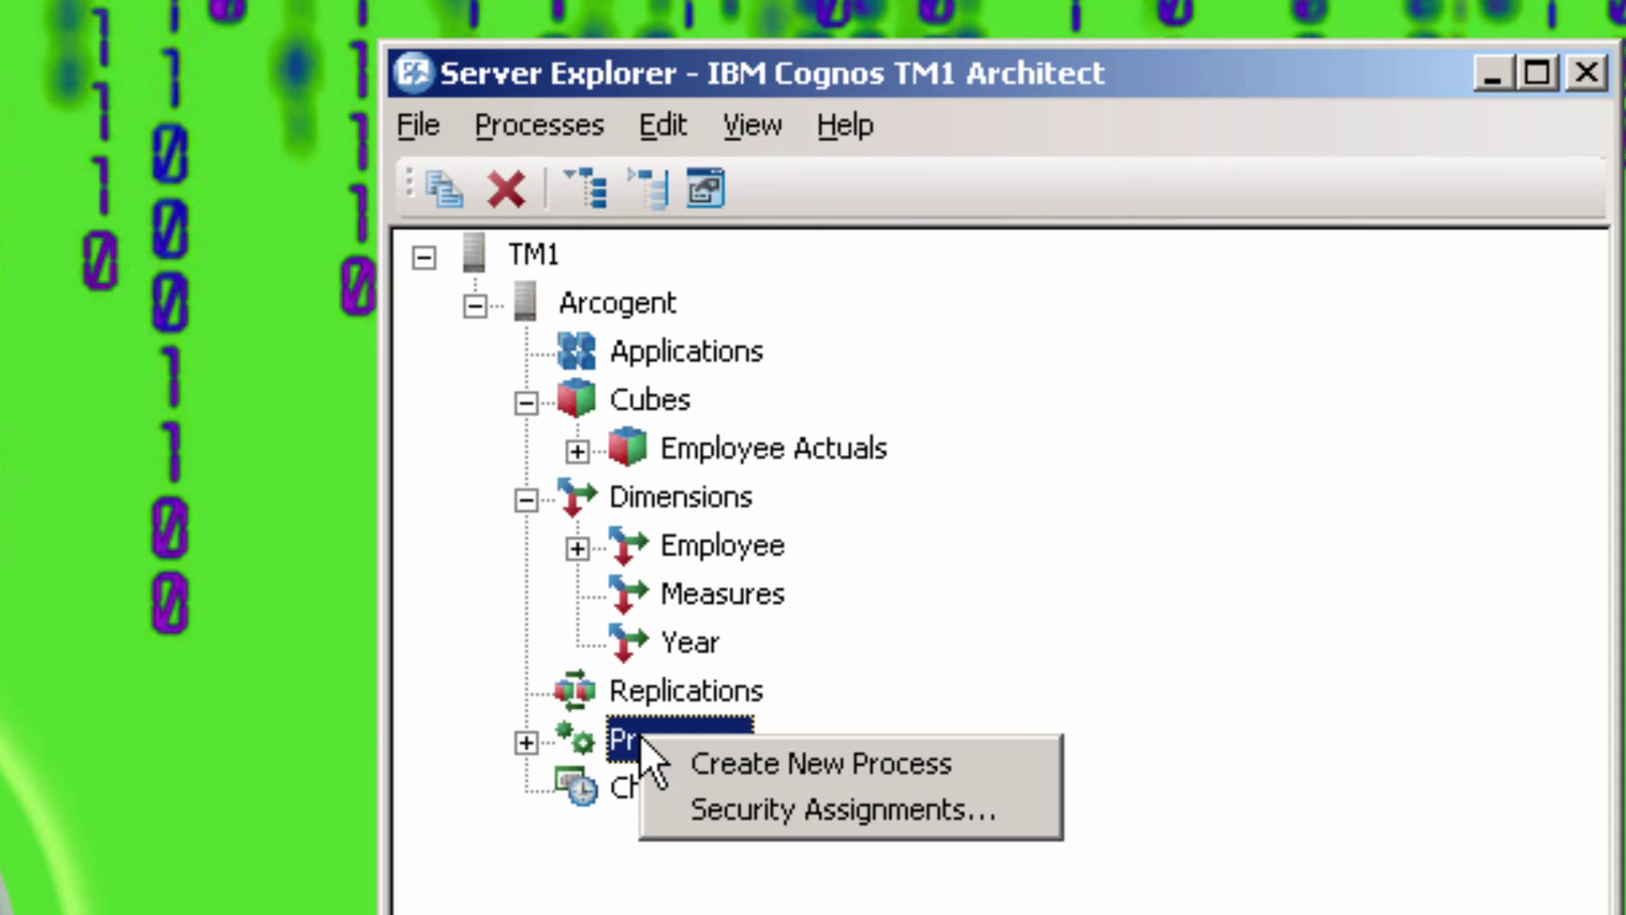
pyautogui.click(687, 764)
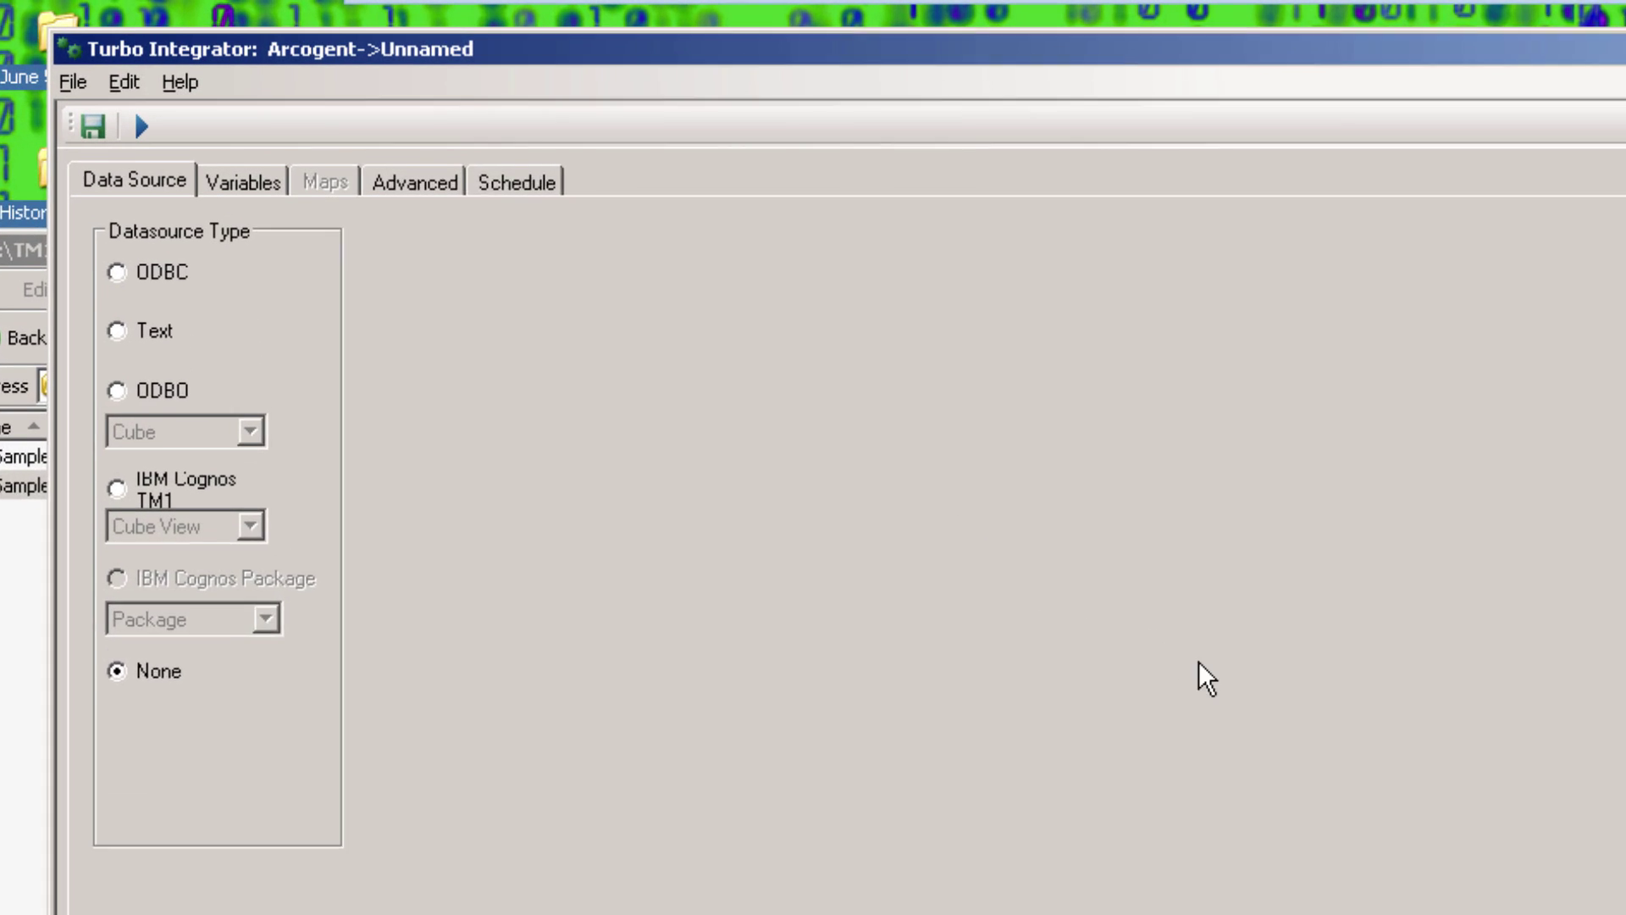
pyautogui.click(110, 366)
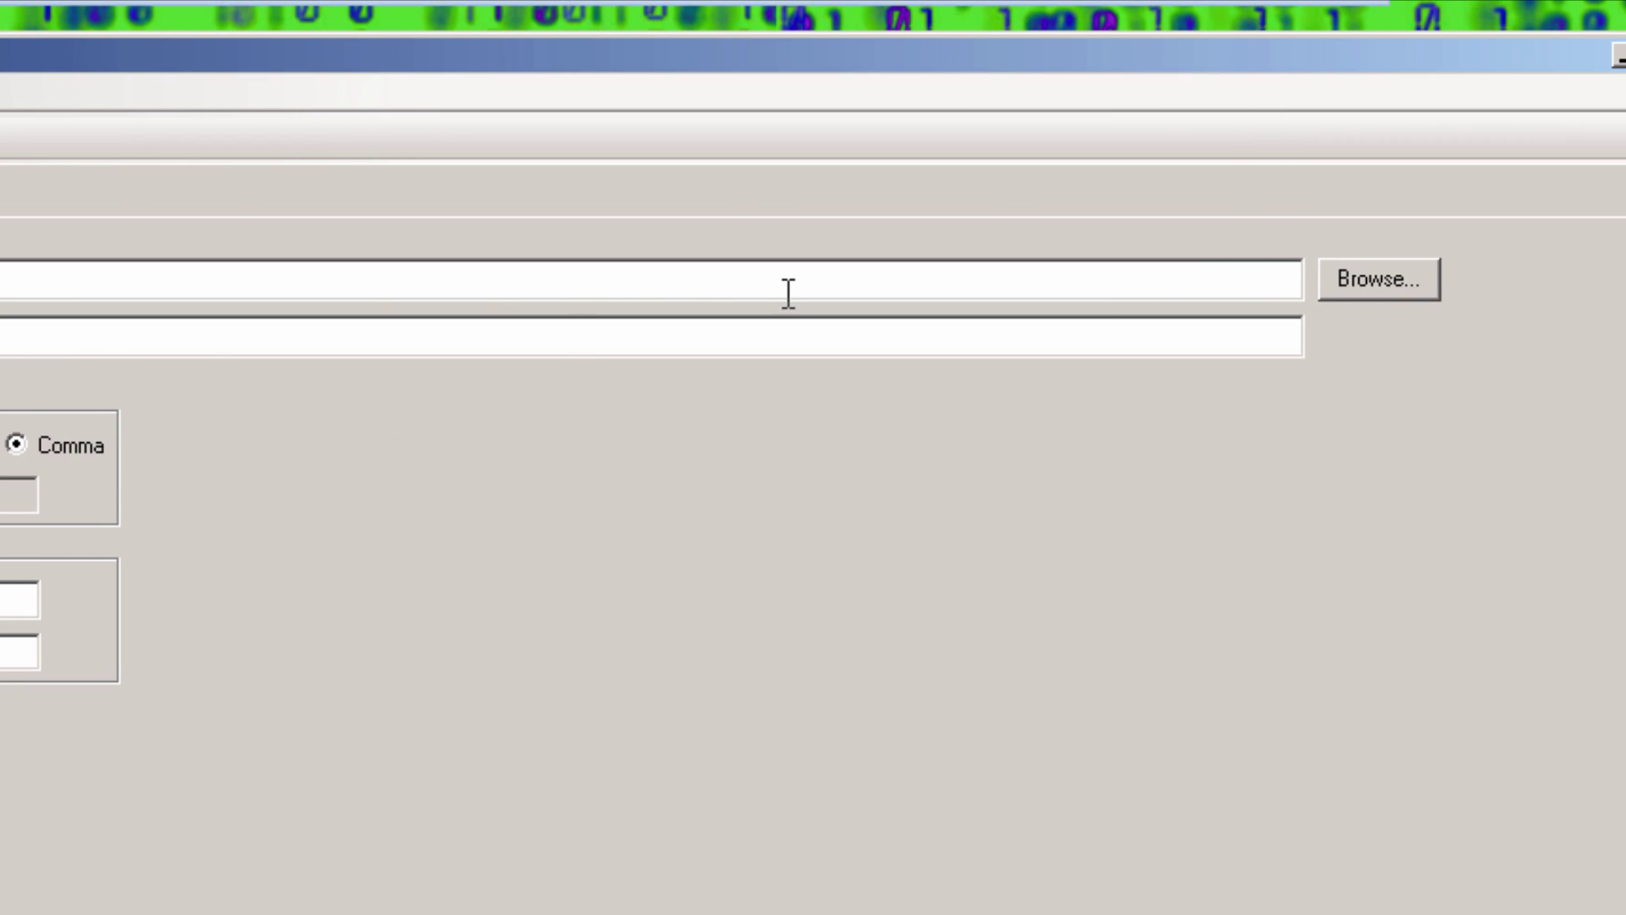
pyautogui.click(1453, 286)
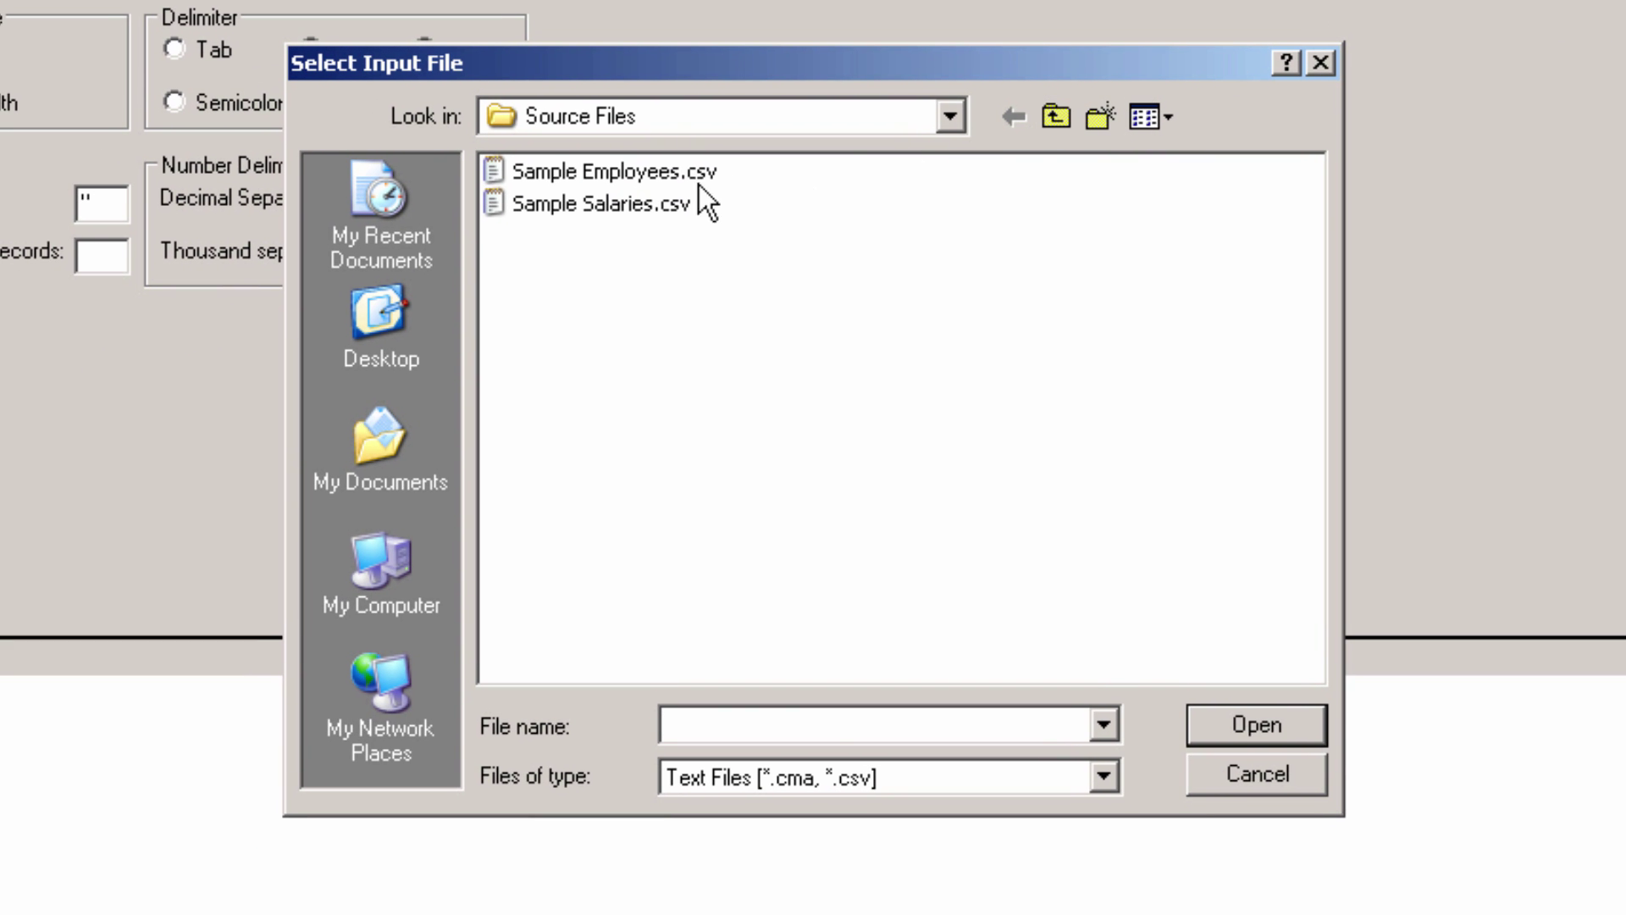
pyautogui.click(628, 203)
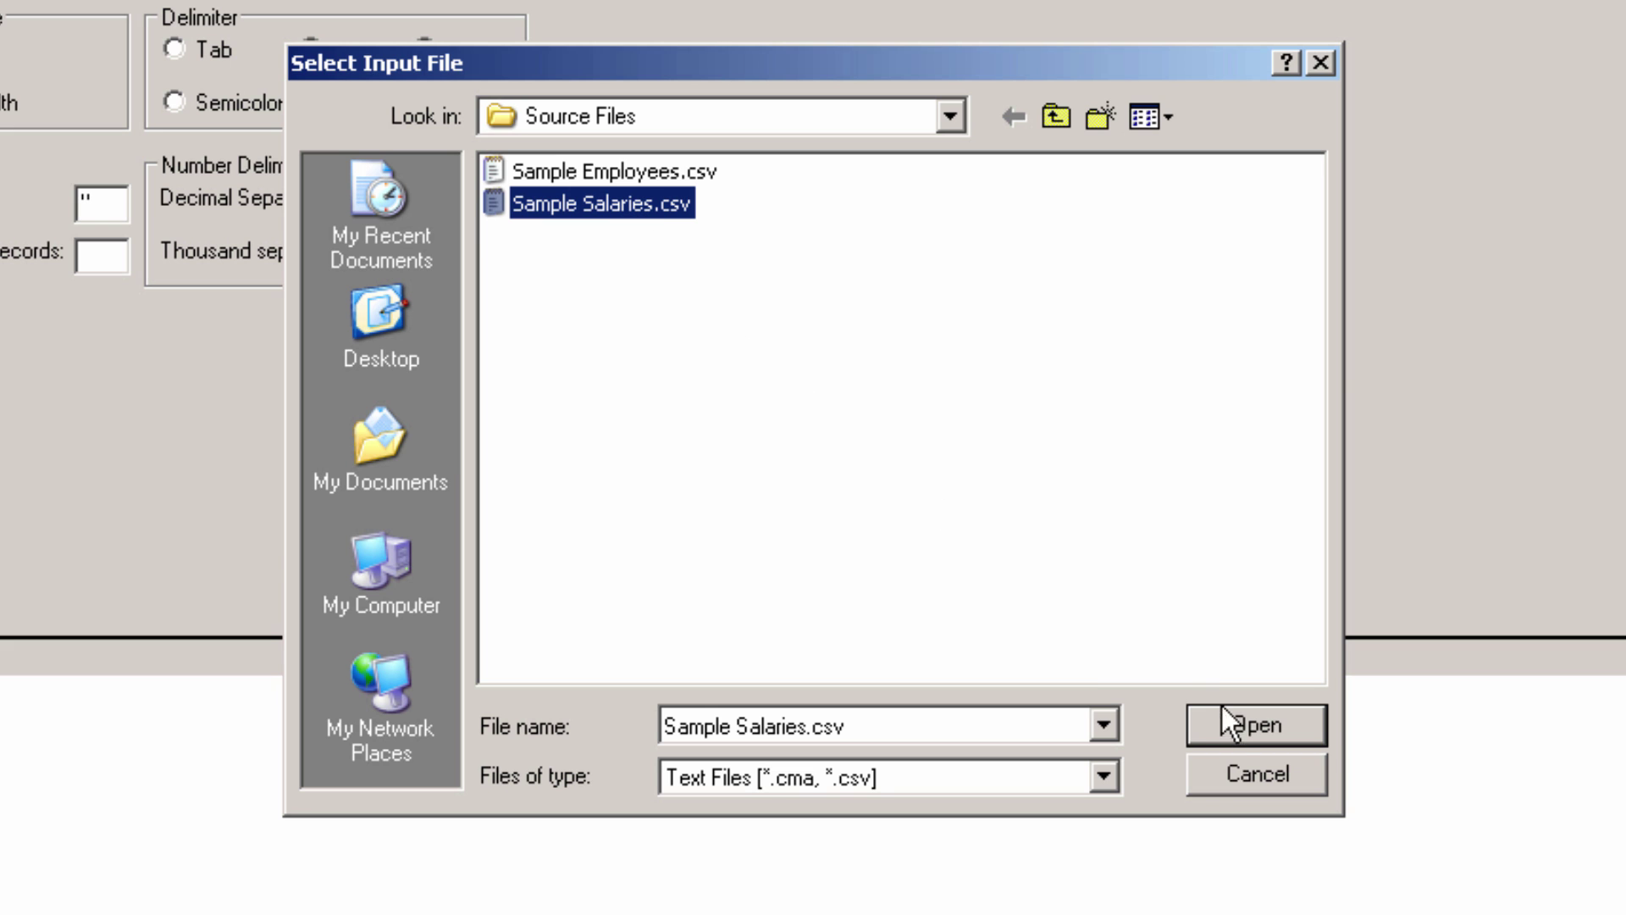
pyautogui.click(1235, 728)
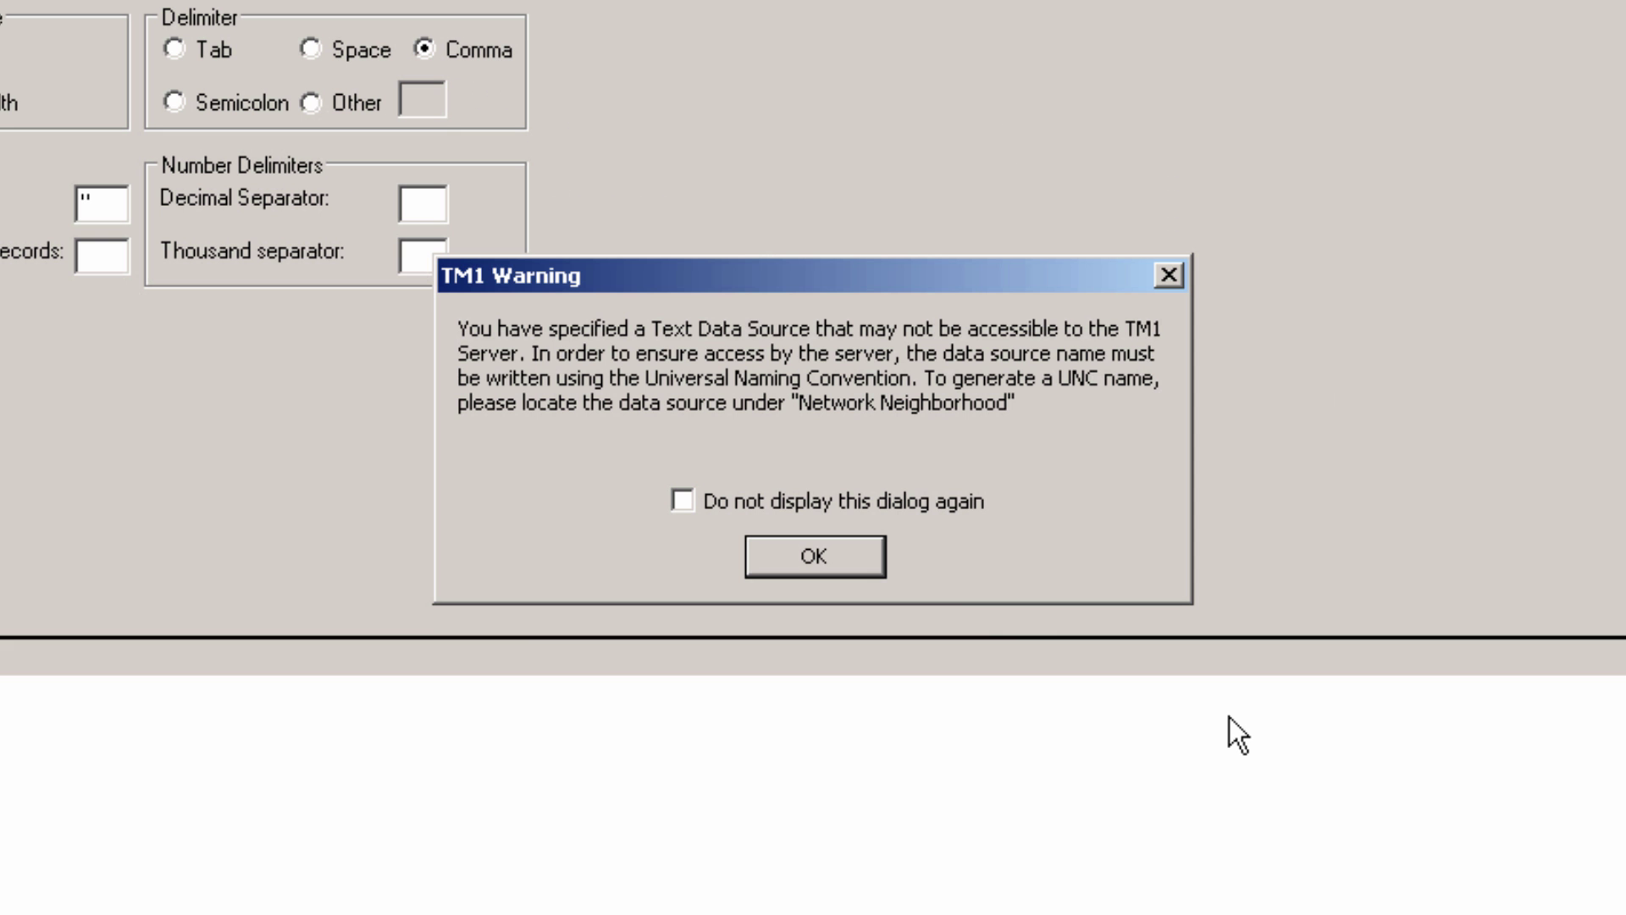
pyautogui.click(856, 551)
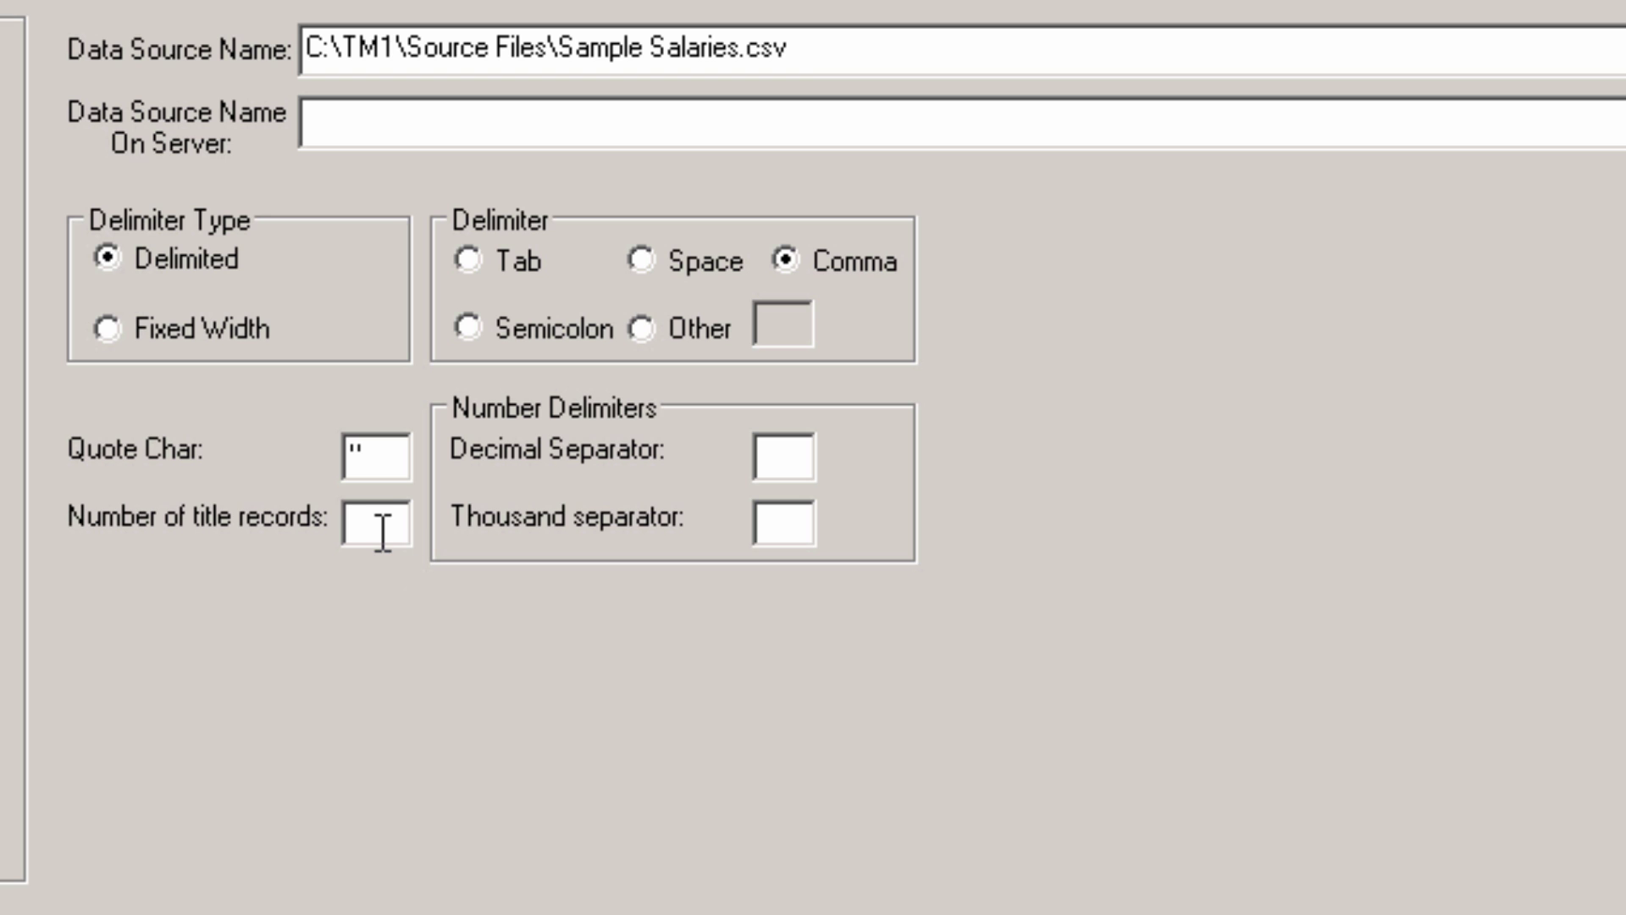
pyautogui.click(379, 531)
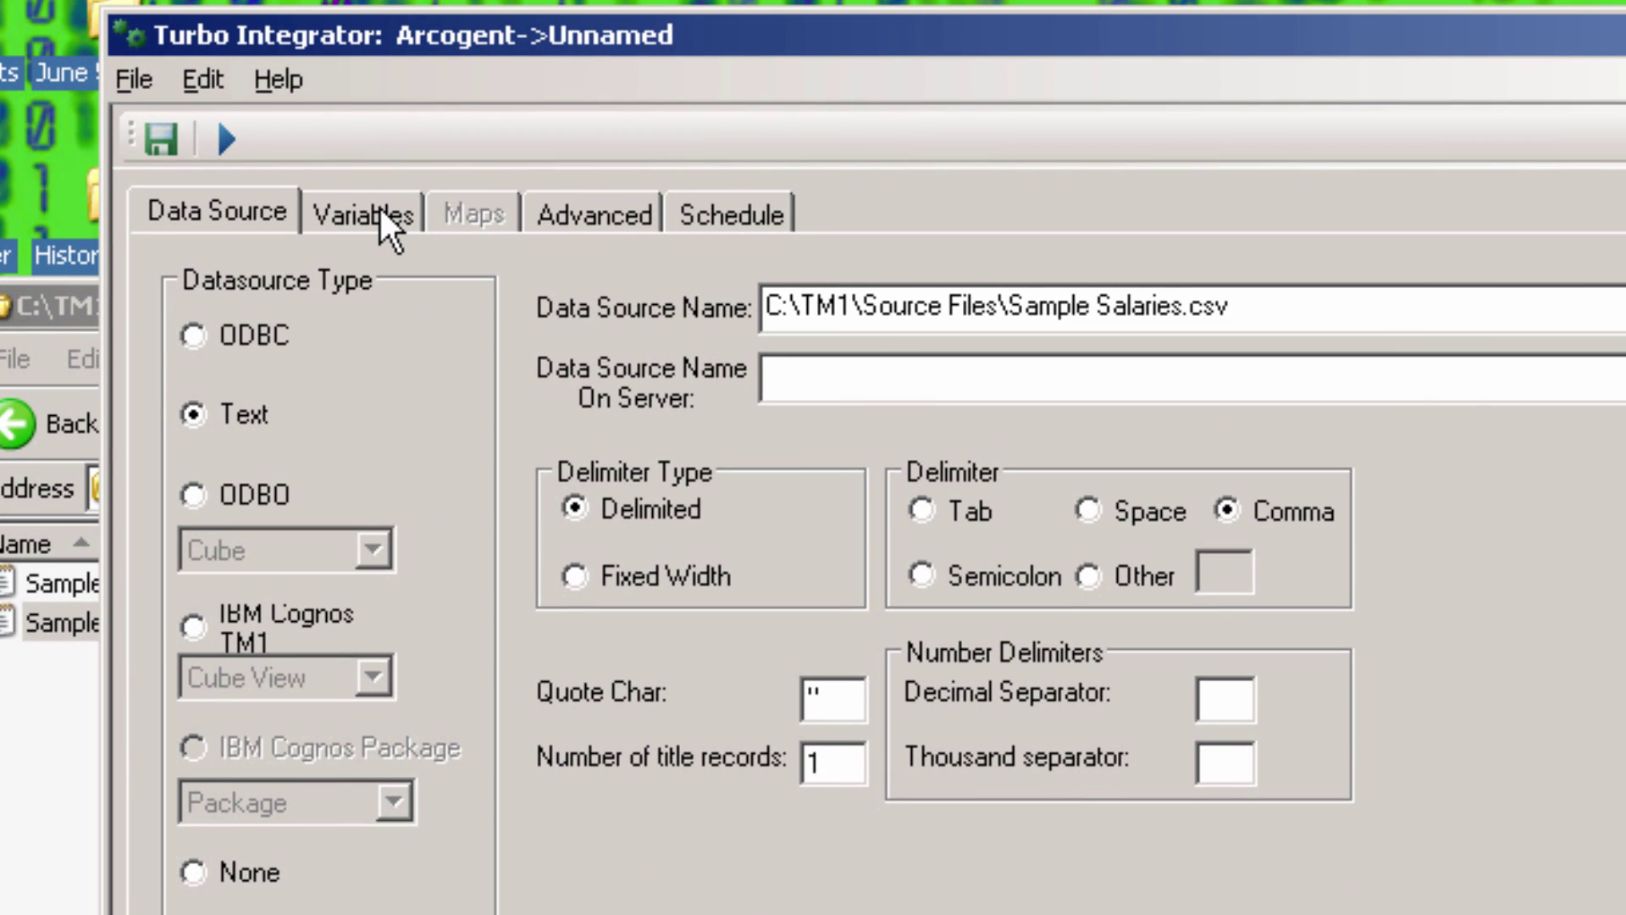
# Rename the process variables to vYear, vEmployee and vSalary.
pyautogui.click(382, 211)
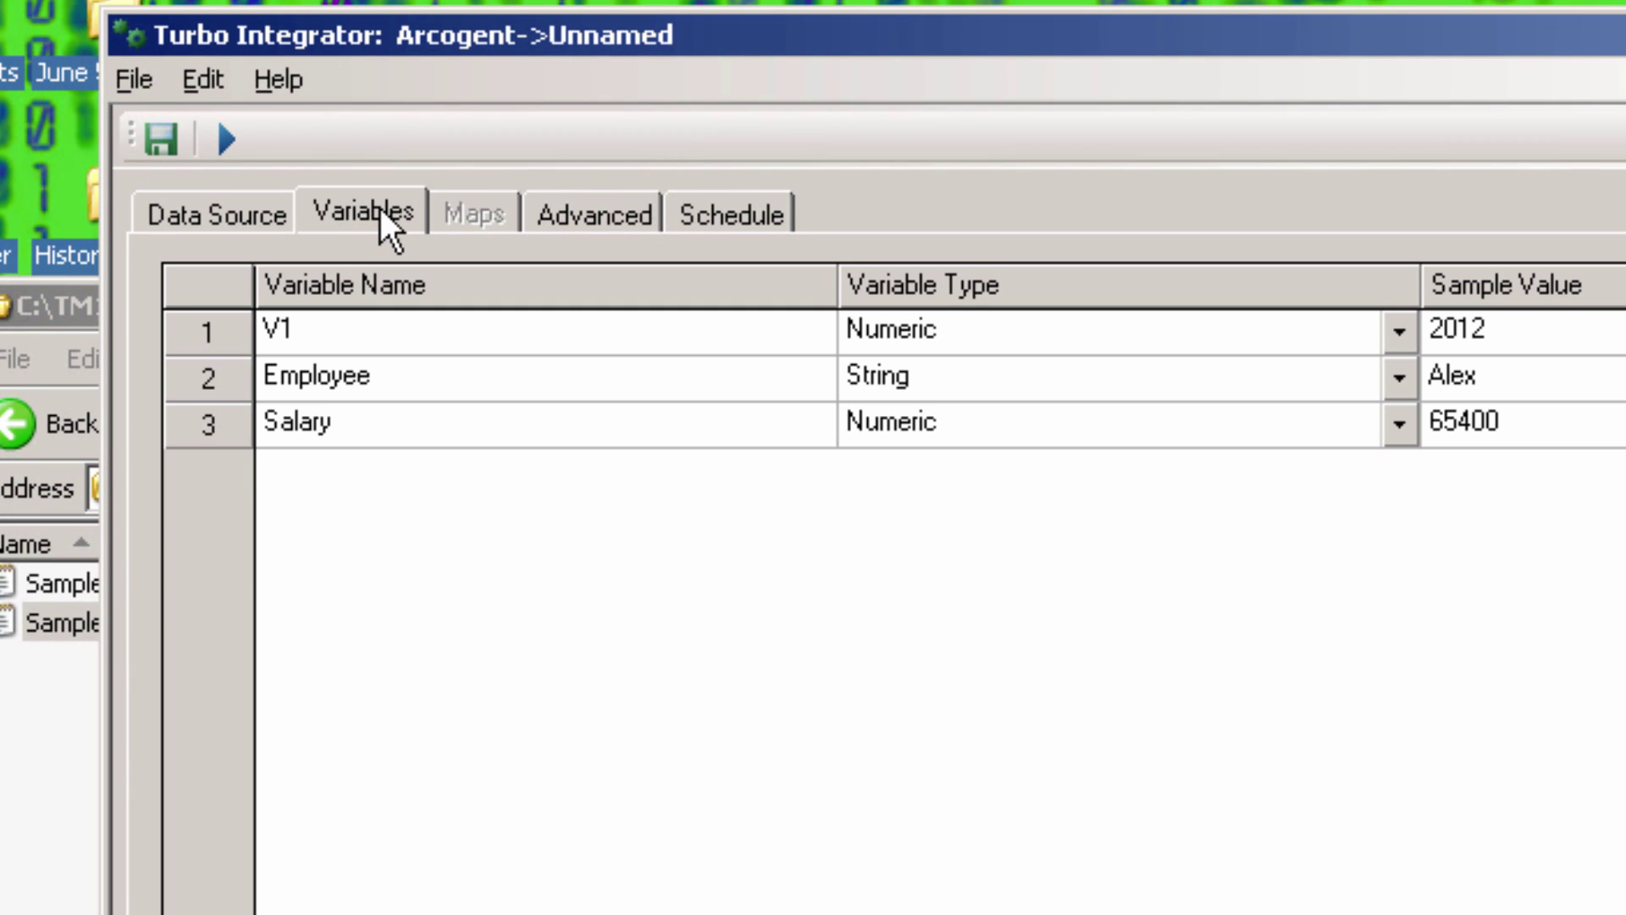
pyautogui.doubleClick(345, 338)
pyautogui.write('vYear')
pyautogui.doubleClick(405, 374)
pyautogui.write('vEmp')
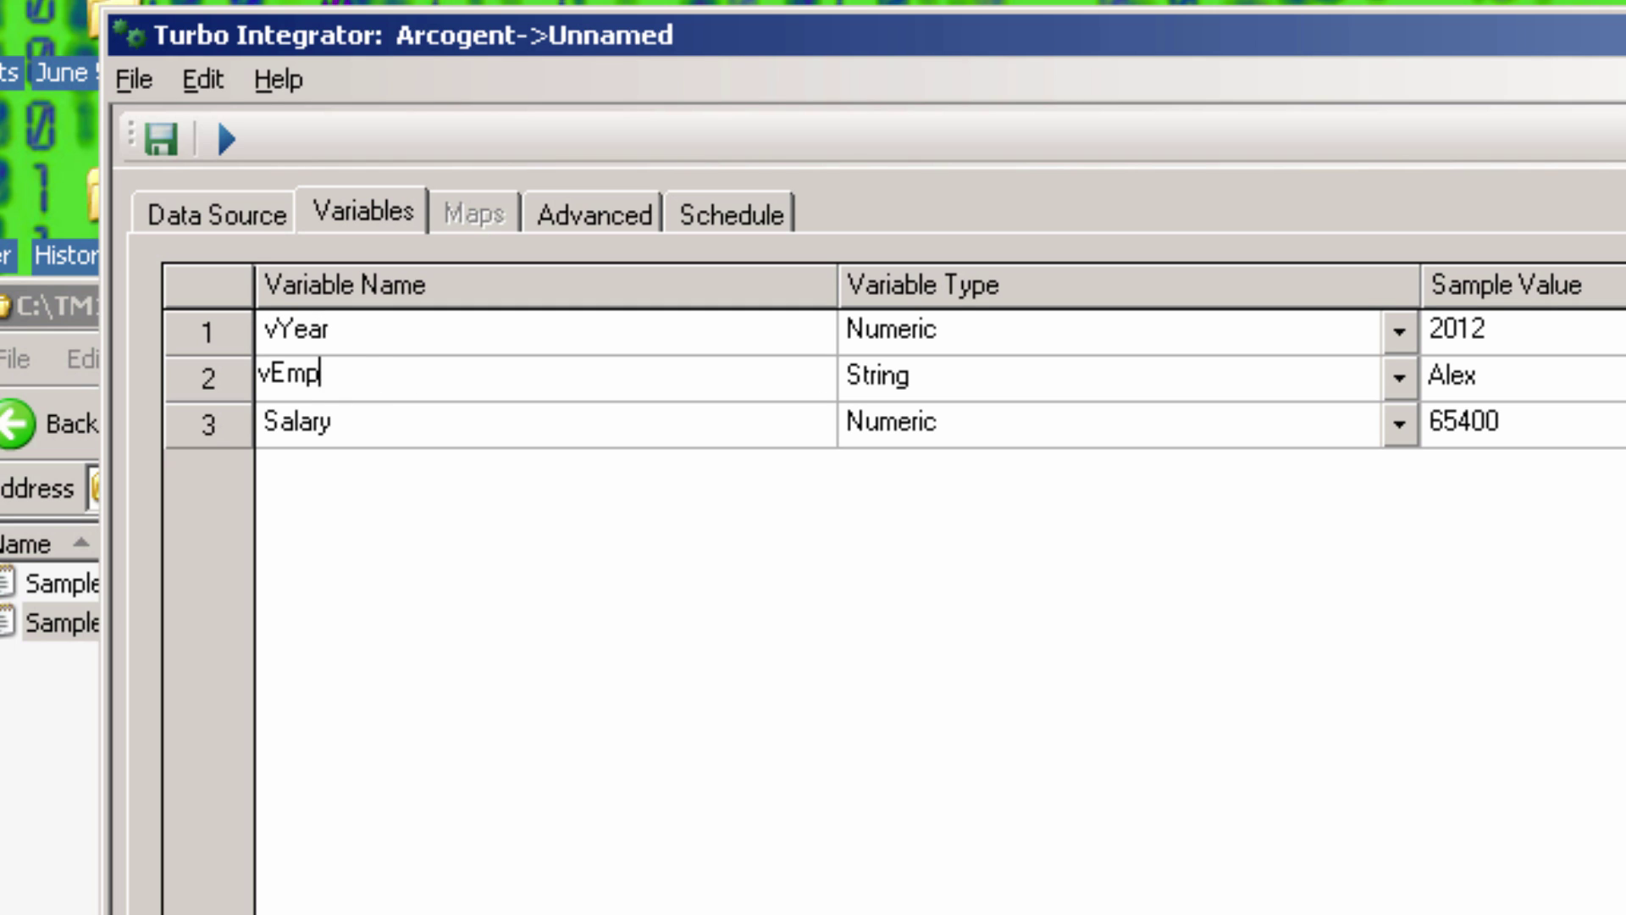
pyautogui.write('loyee')
pyautogui.doubleClick(383, 424)
pyautogui.write('v')
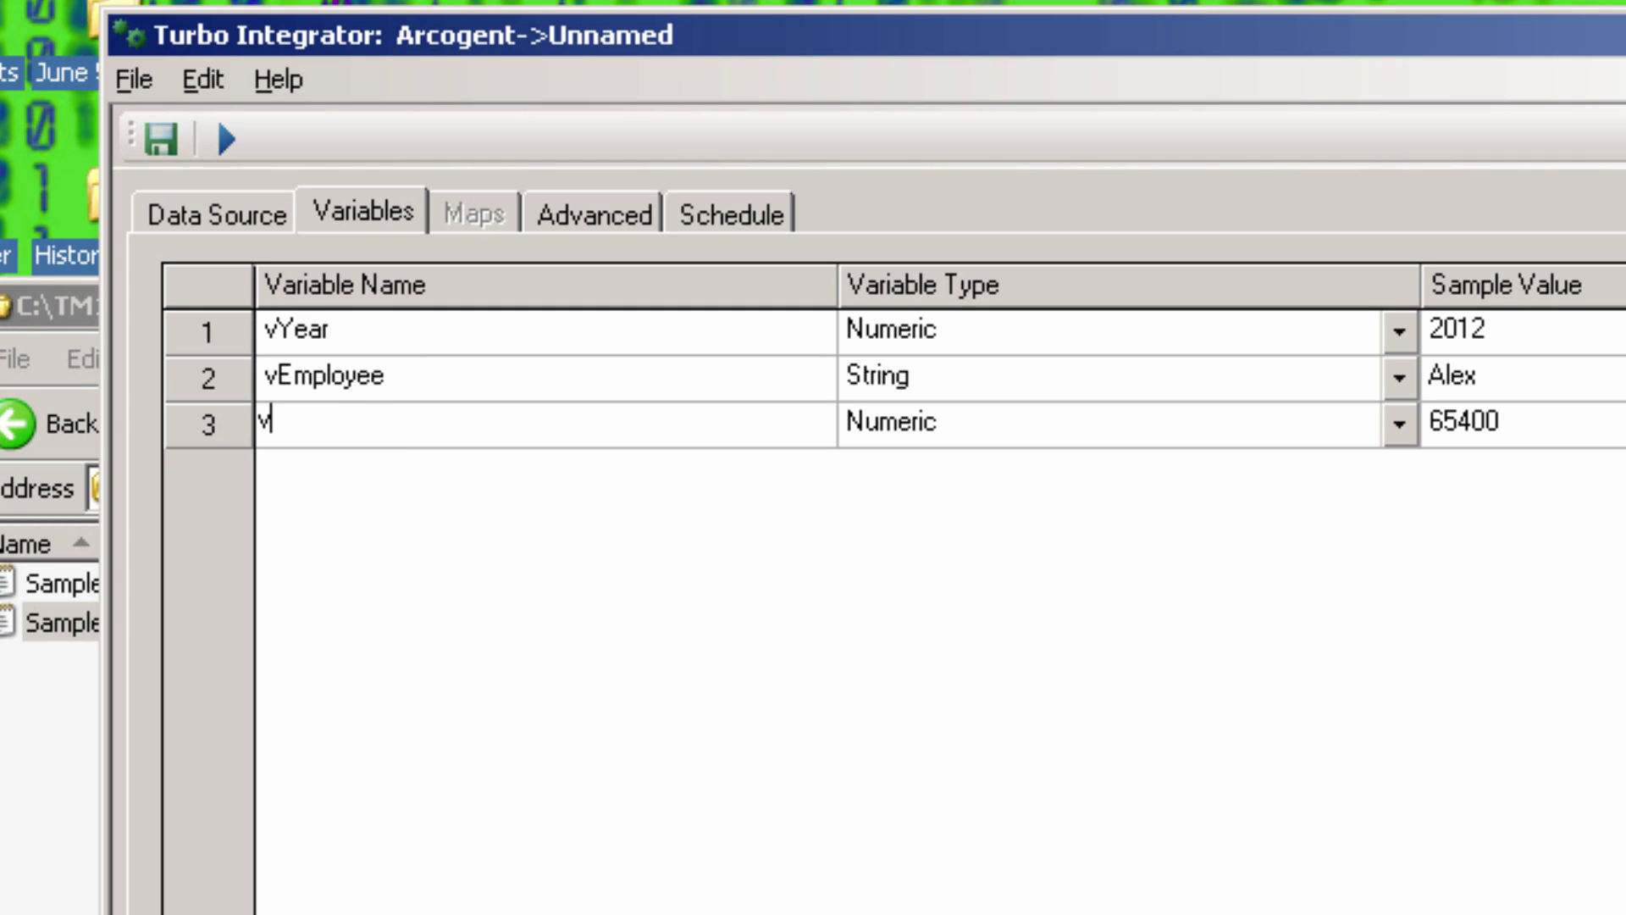
pyautogui.write('Salary')
pyautogui.click(516, 642)
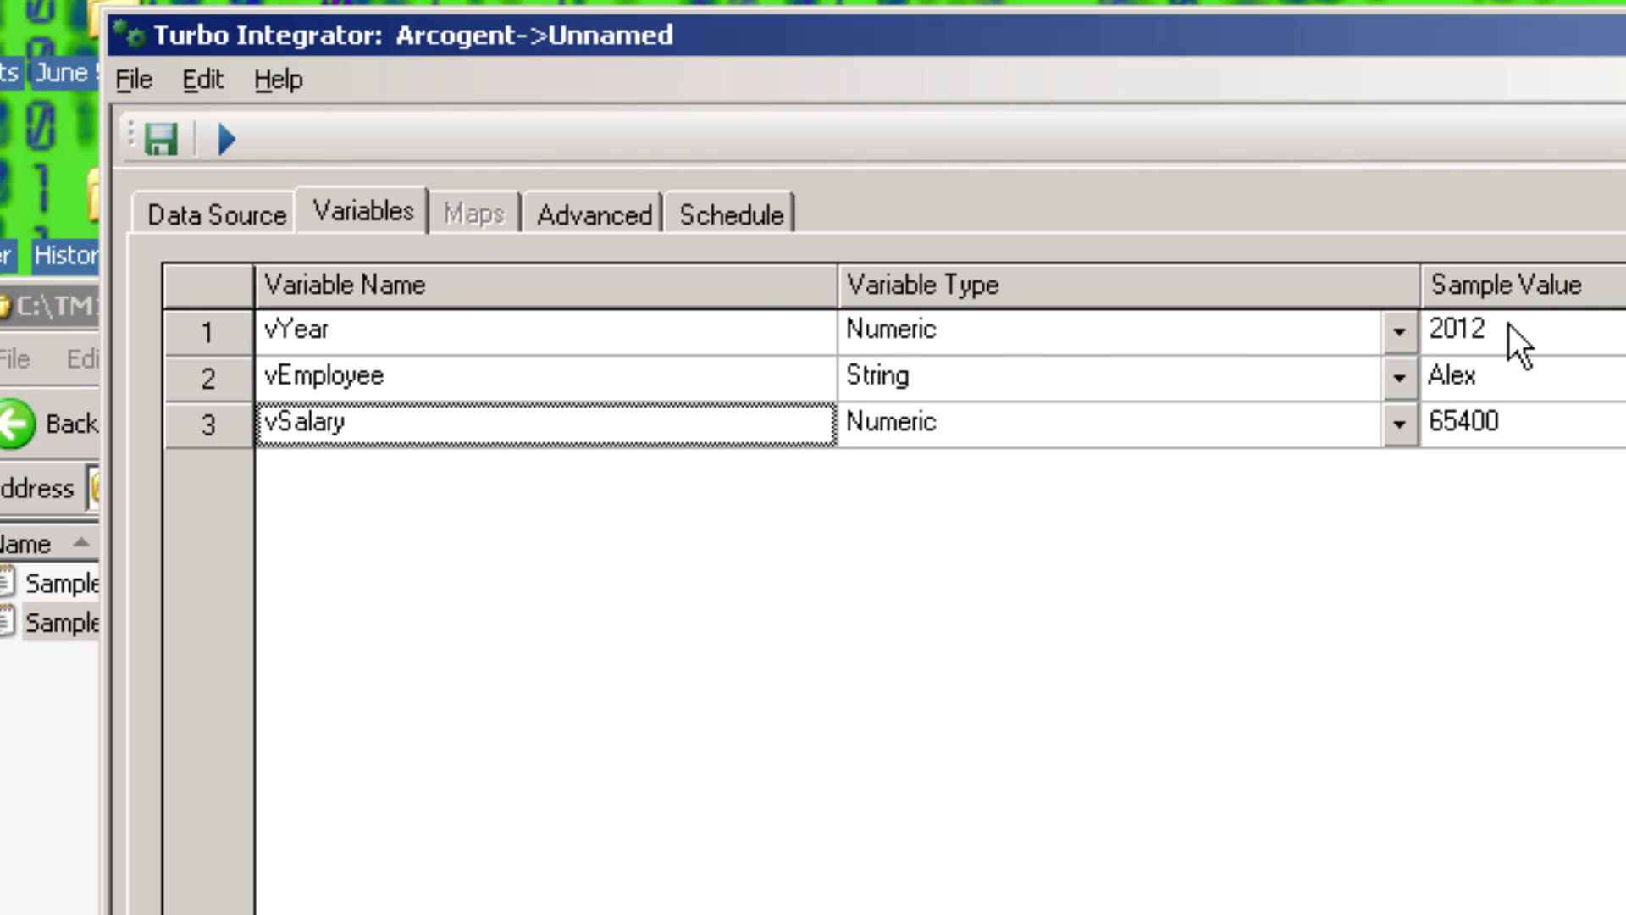
# Make vYear a String, set vYear and vEmployee contents to Element, and vSalary to Data.
pyautogui.click(1399, 332)
pyautogui.click(927, 411)
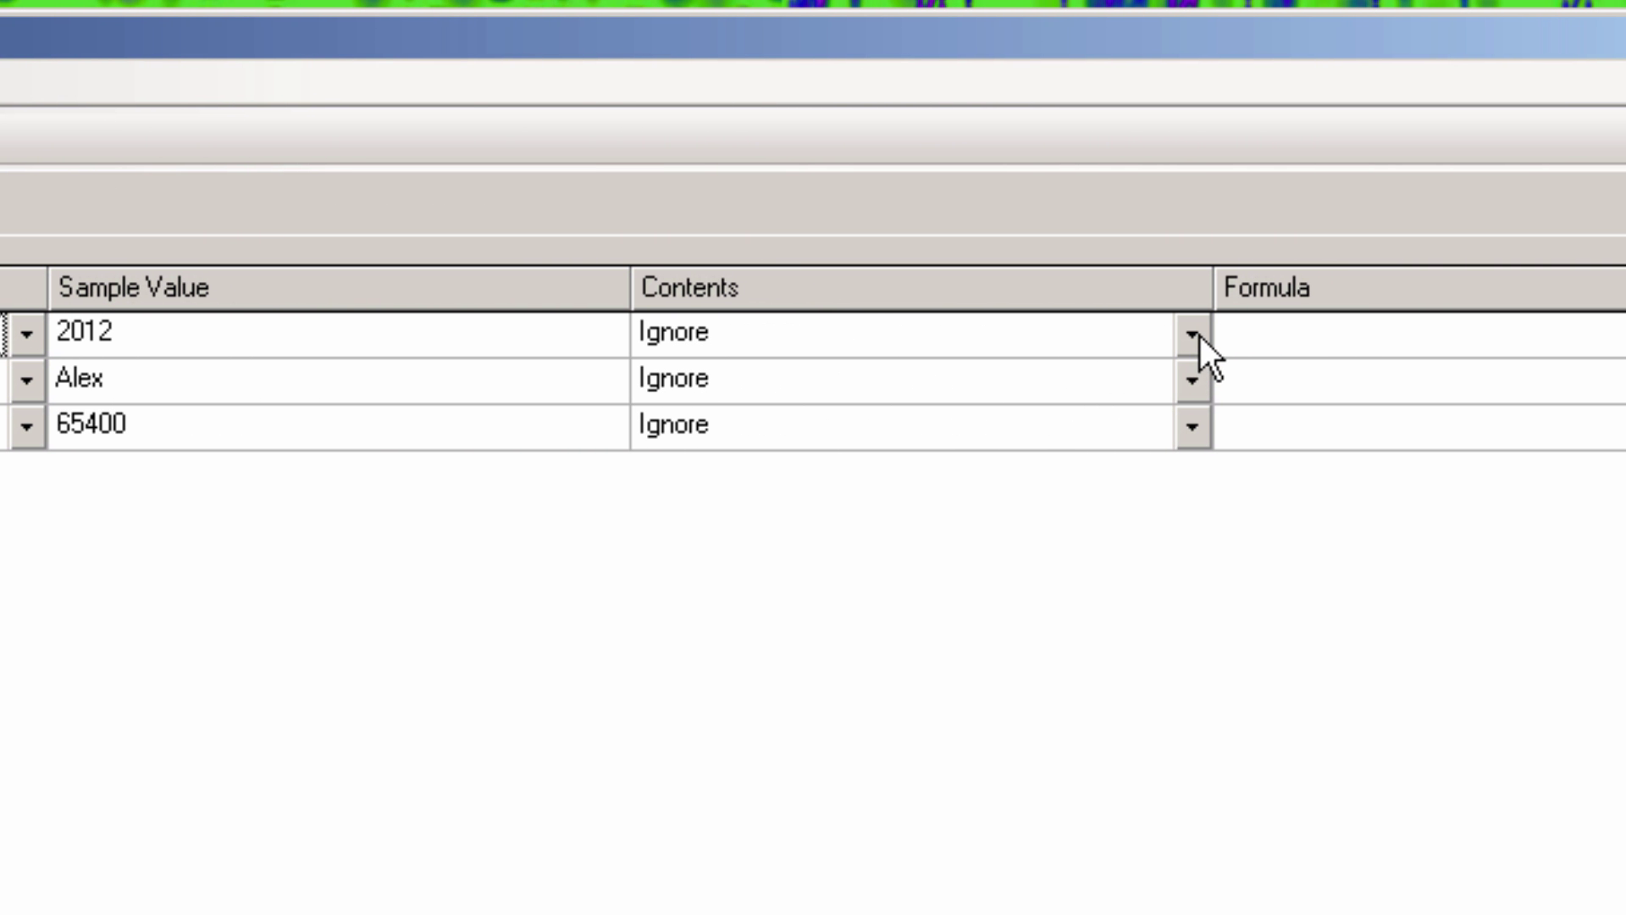
pyautogui.click(1193, 335)
pyautogui.click(811, 408)
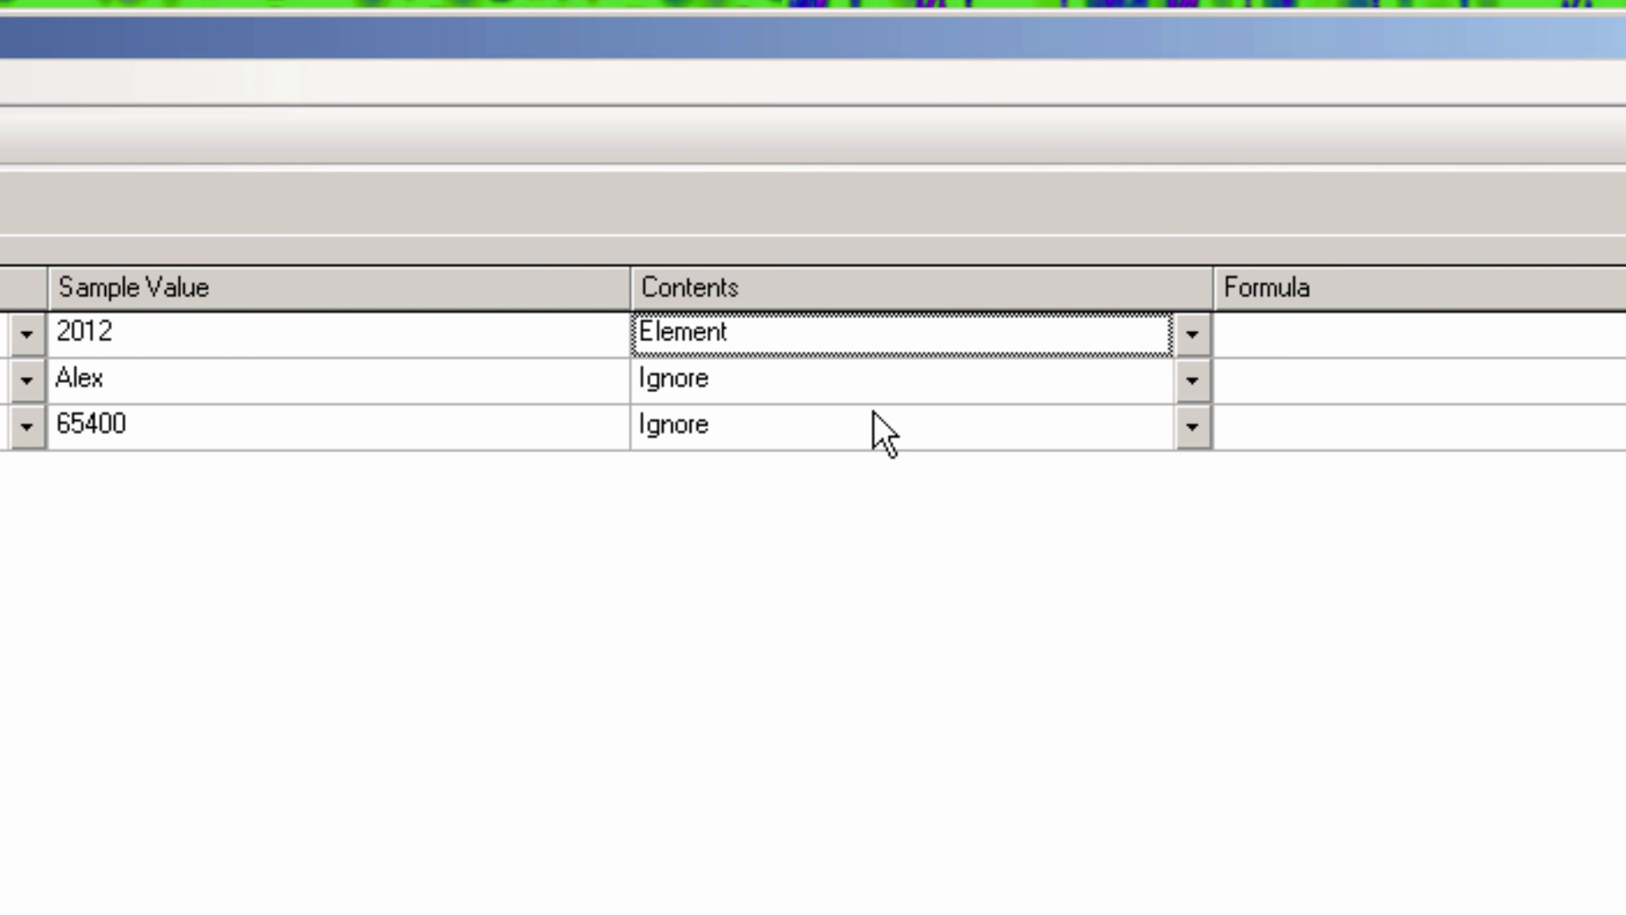
pyautogui.click(1192, 380)
pyautogui.click(774, 465)
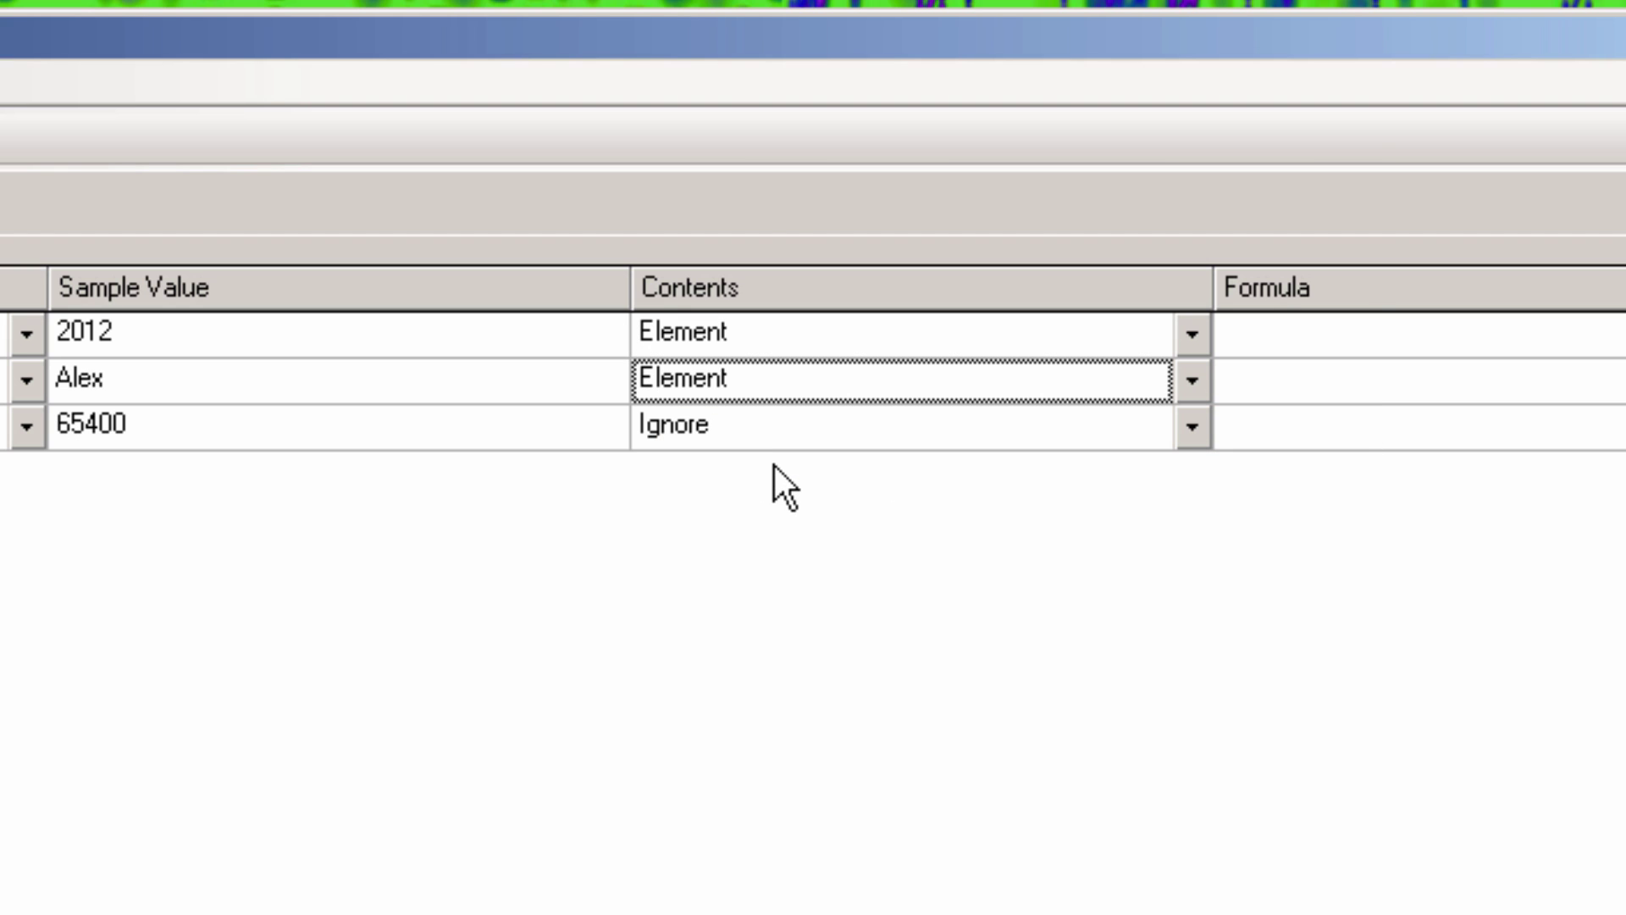
pyautogui.click(1193, 426)
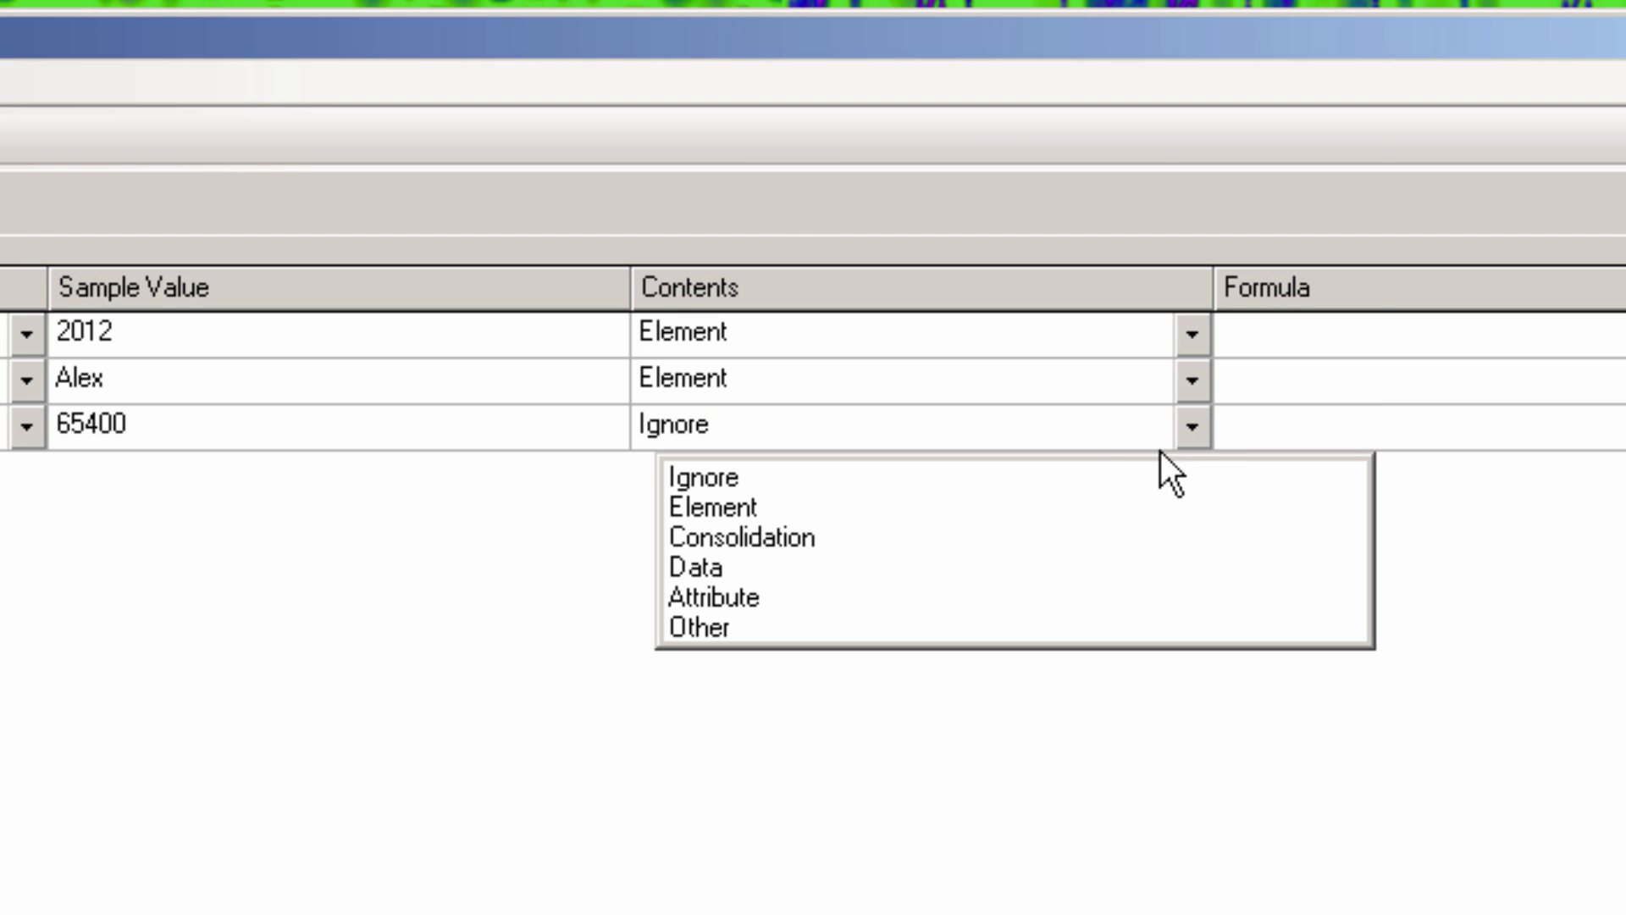
pyautogui.click(707, 567)
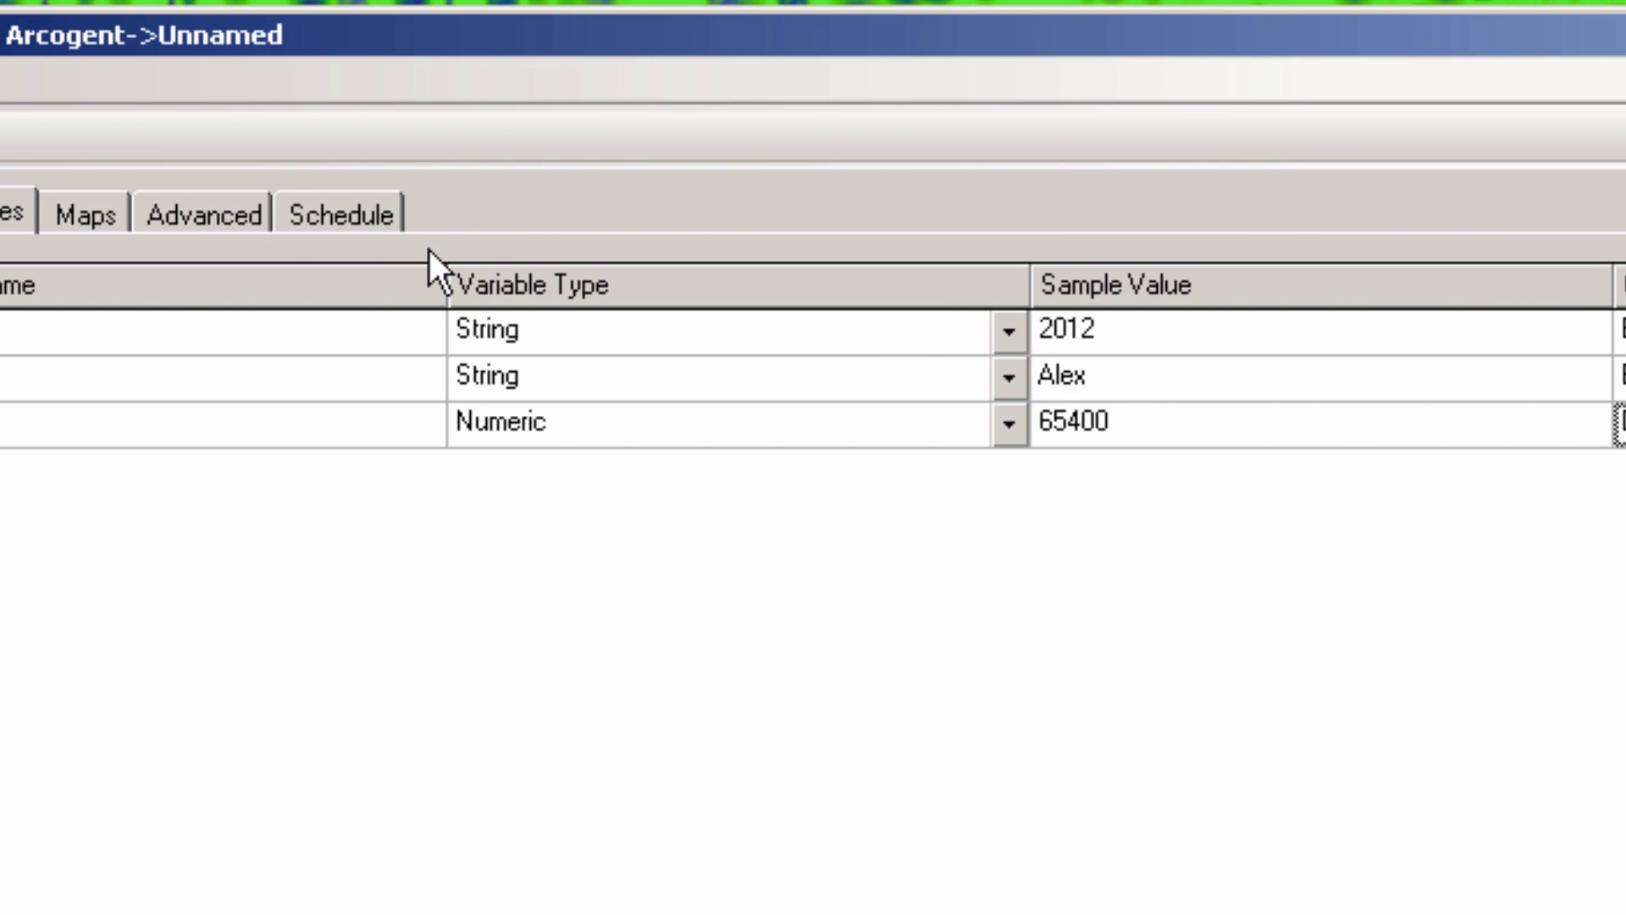
# Map the process to Update Cube with Employee Actuals as the target cube.
pyautogui.click(373, 214)
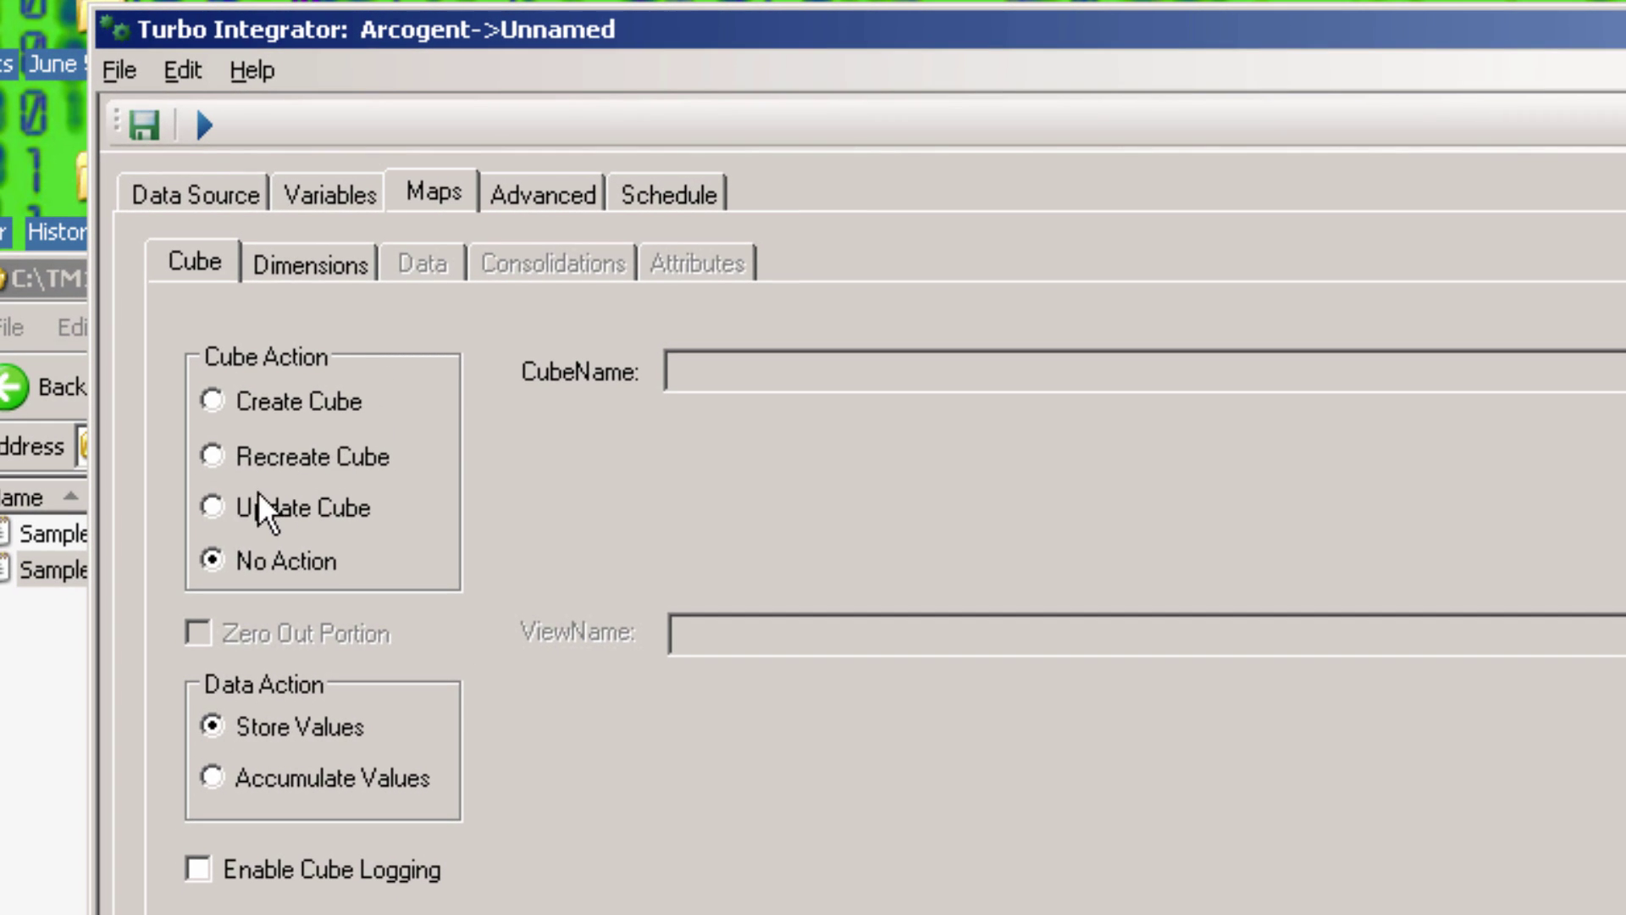
pyautogui.click(213, 508)
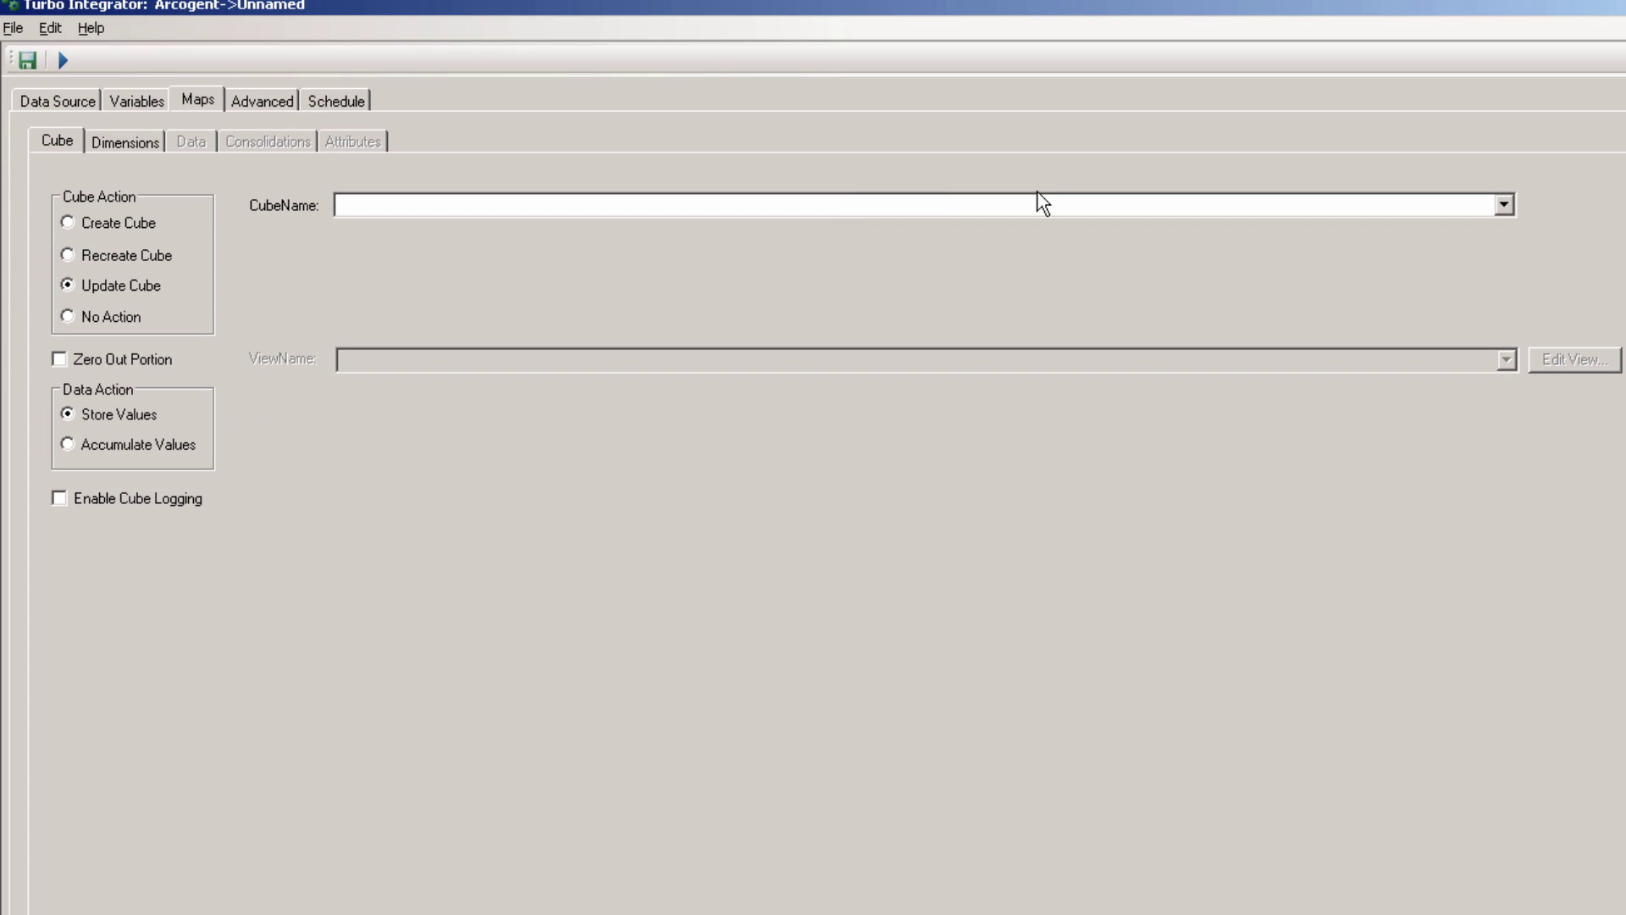
pyautogui.click(1504, 204)
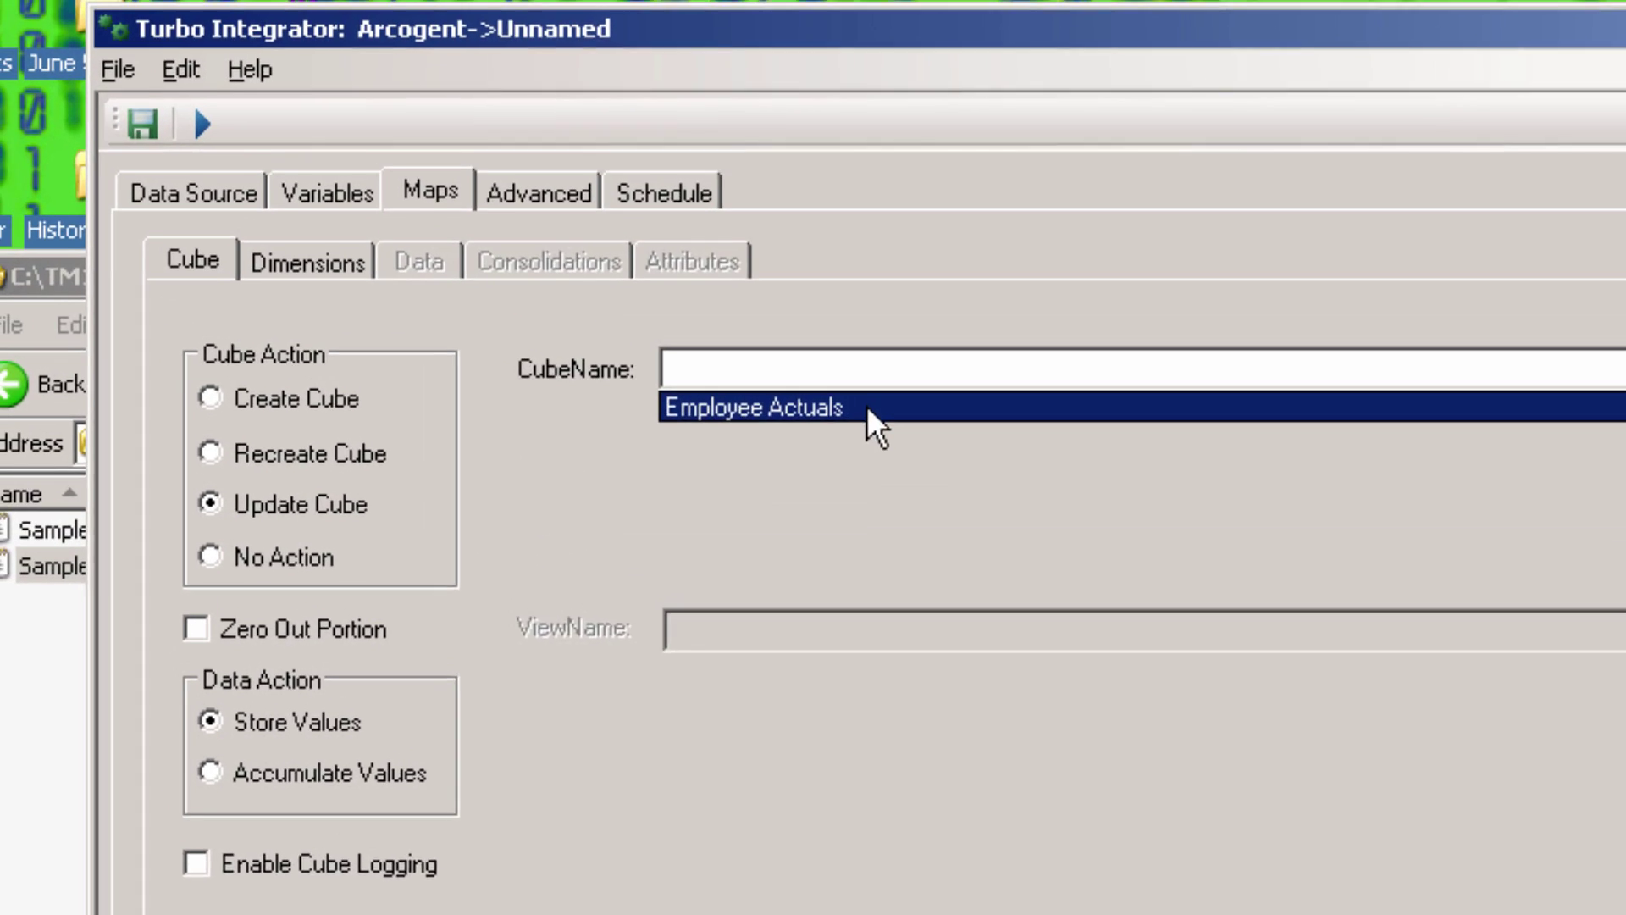
pyautogui.click(569, 279)
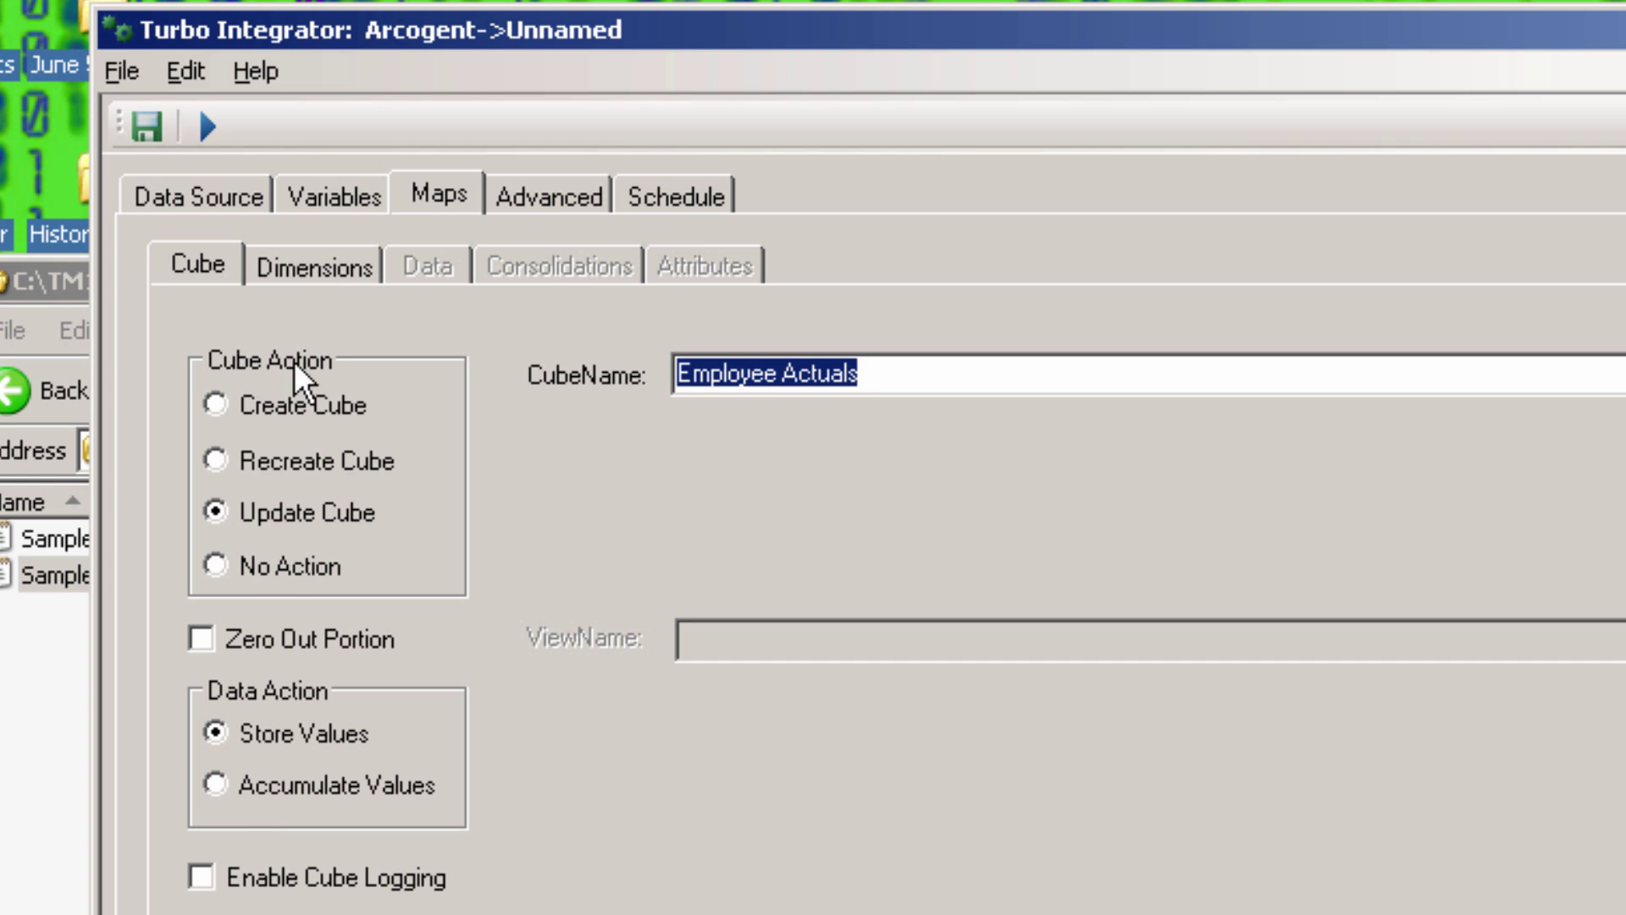
pyautogui.click(318, 266)
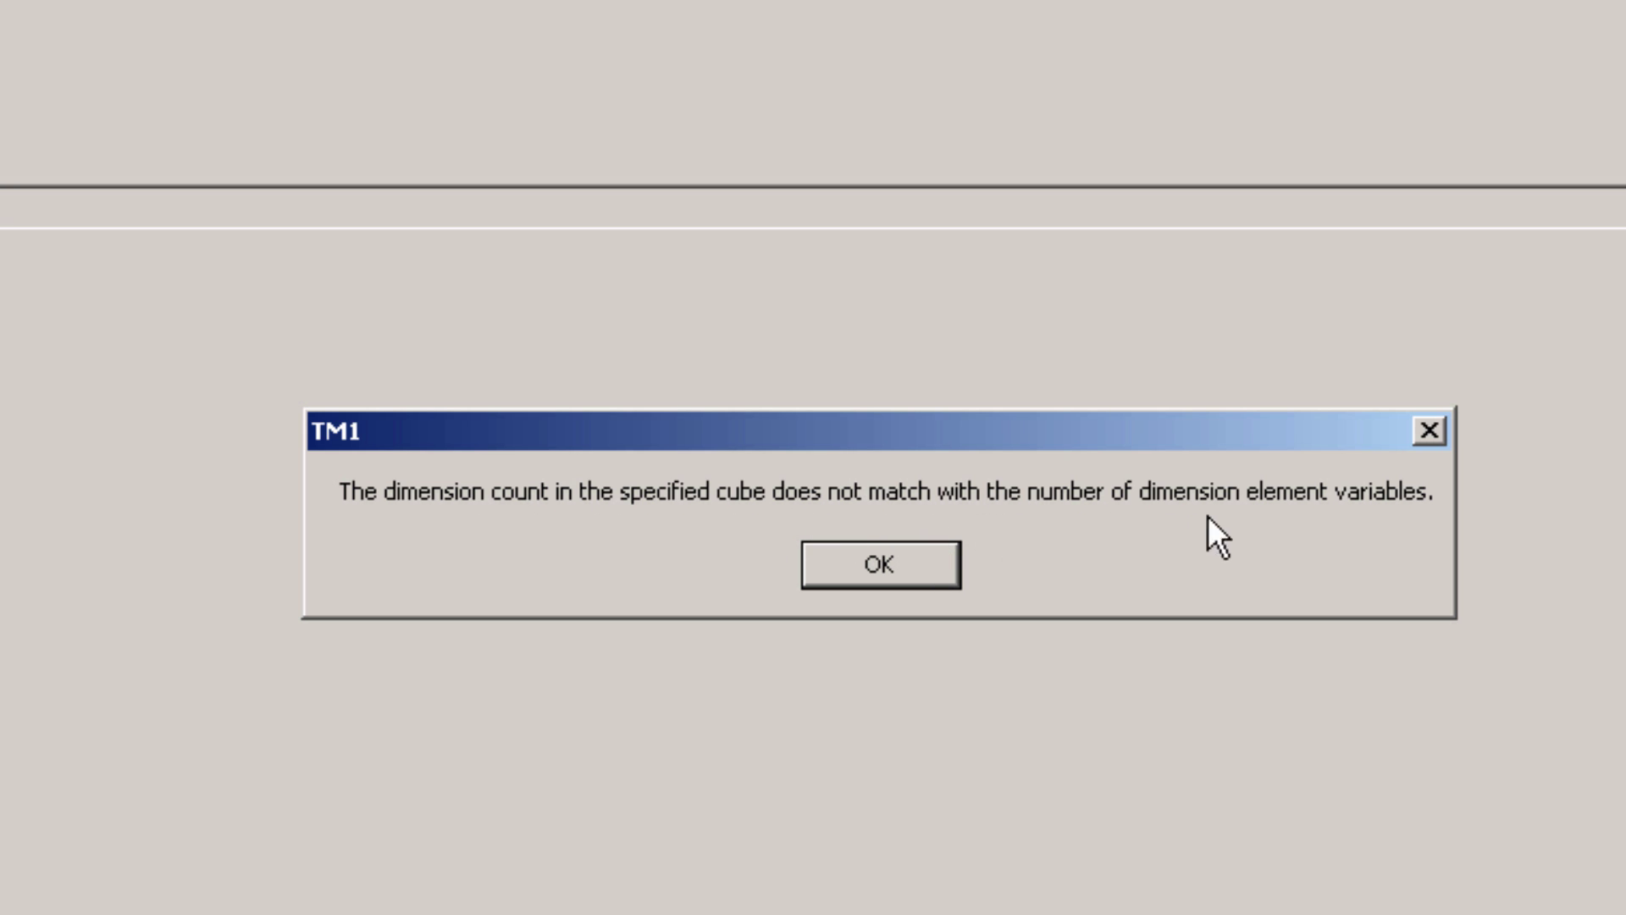
# Dismiss the mismatch warning and check that Employee Actuals' Measures dimension holds only Salary.
pyautogui.click(913, 561)
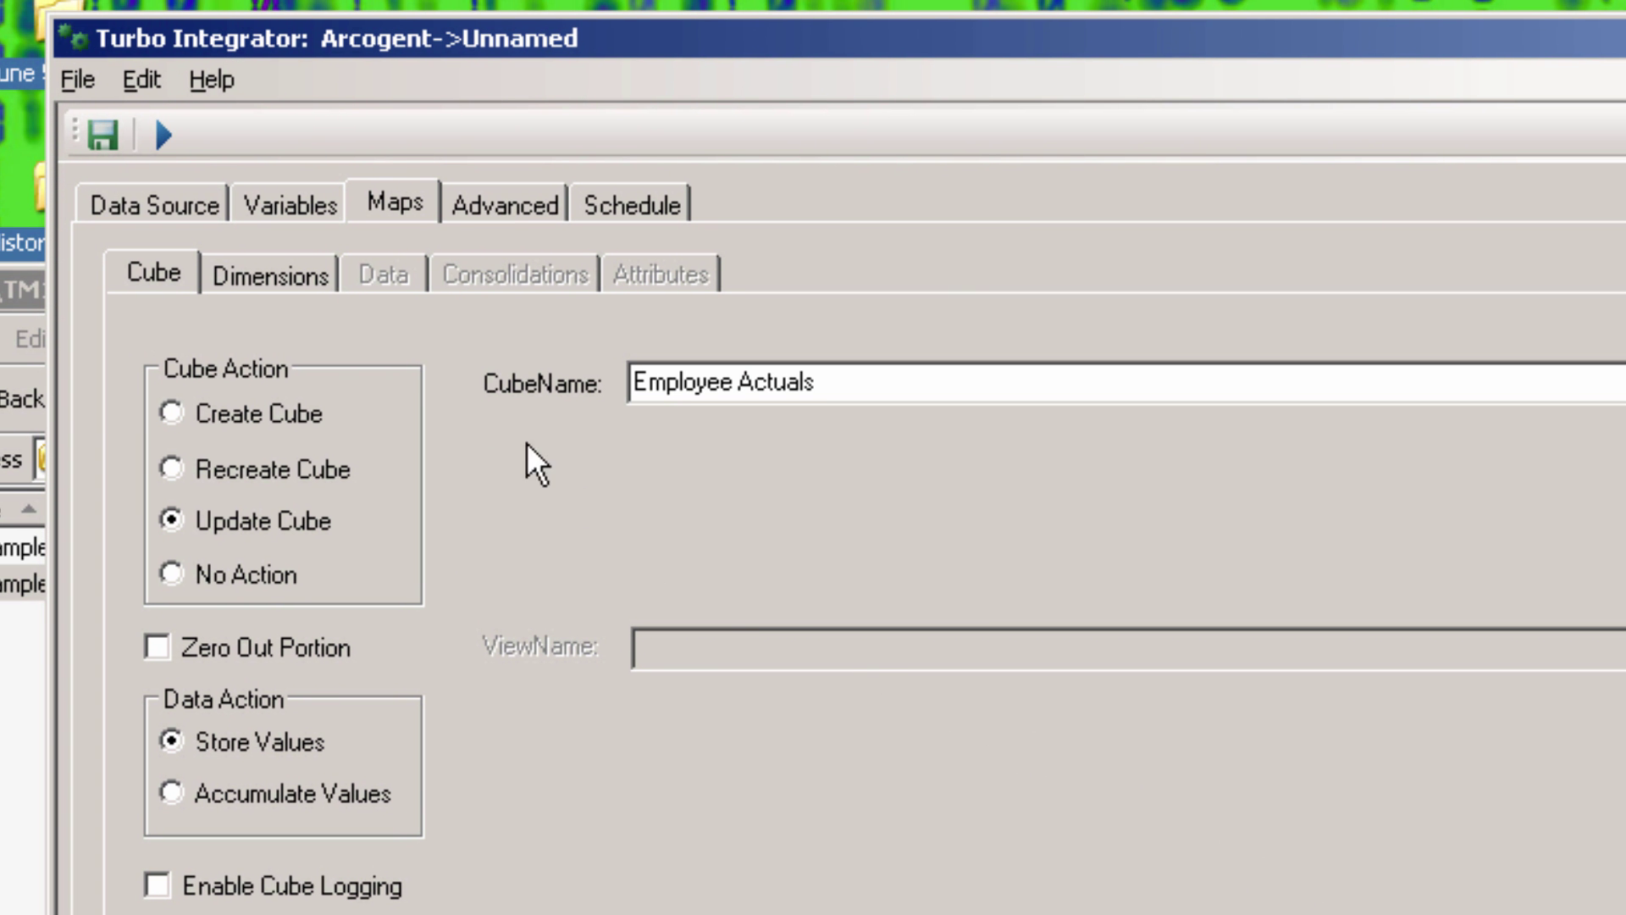
pyautogui.click(287, 205)
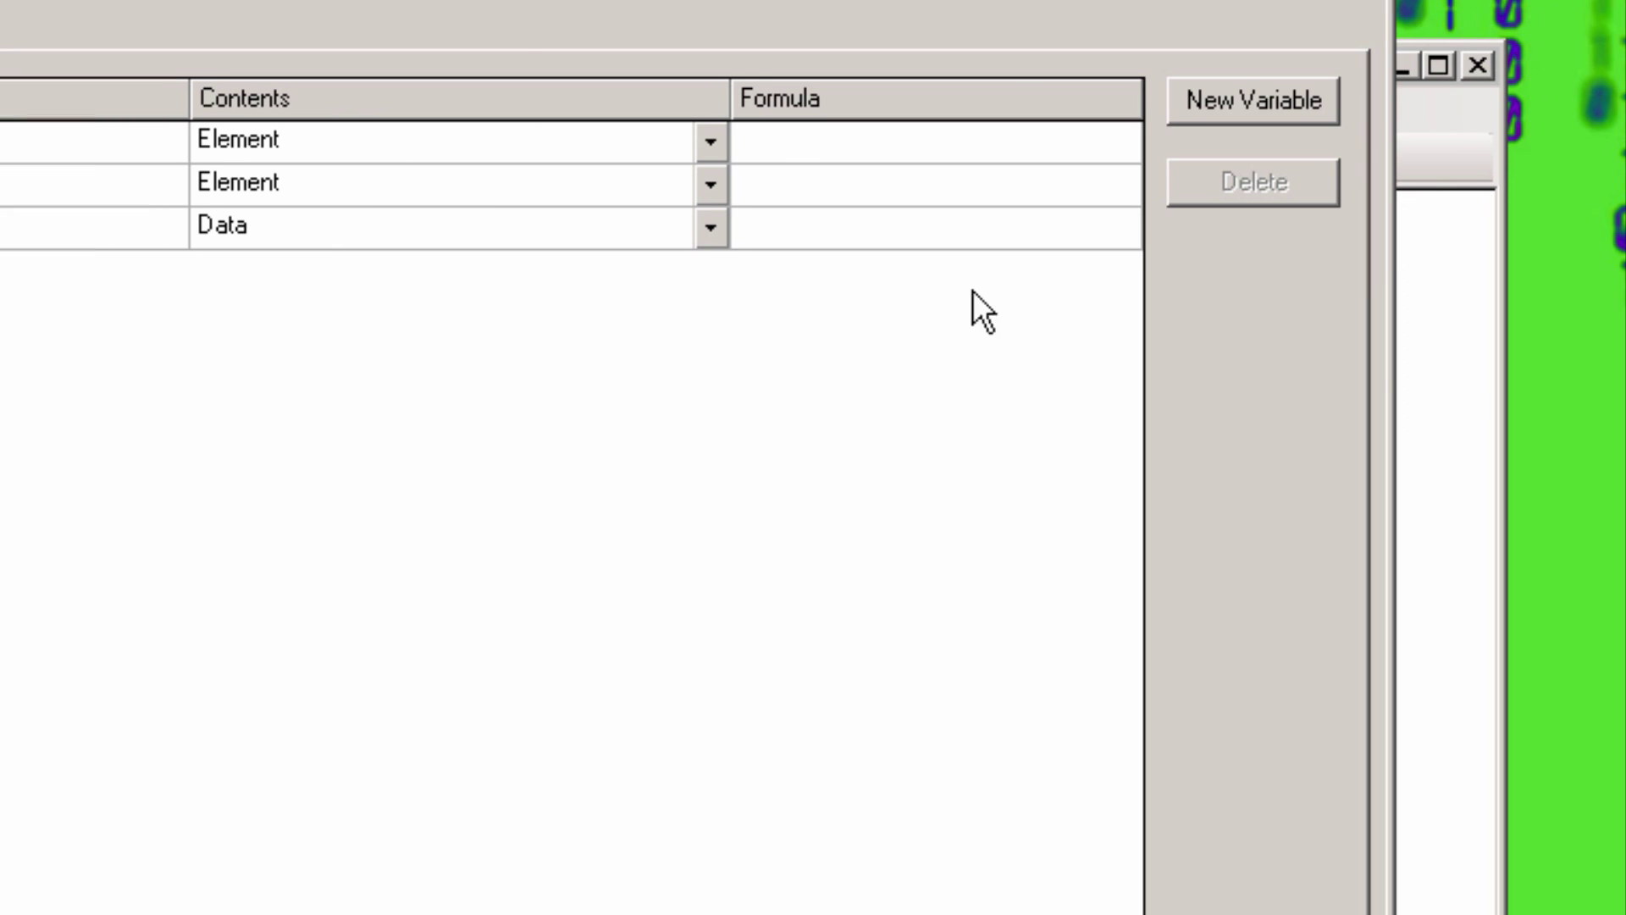
pyautogui.click(1456, 367)
pyautogui.click(674, 367)
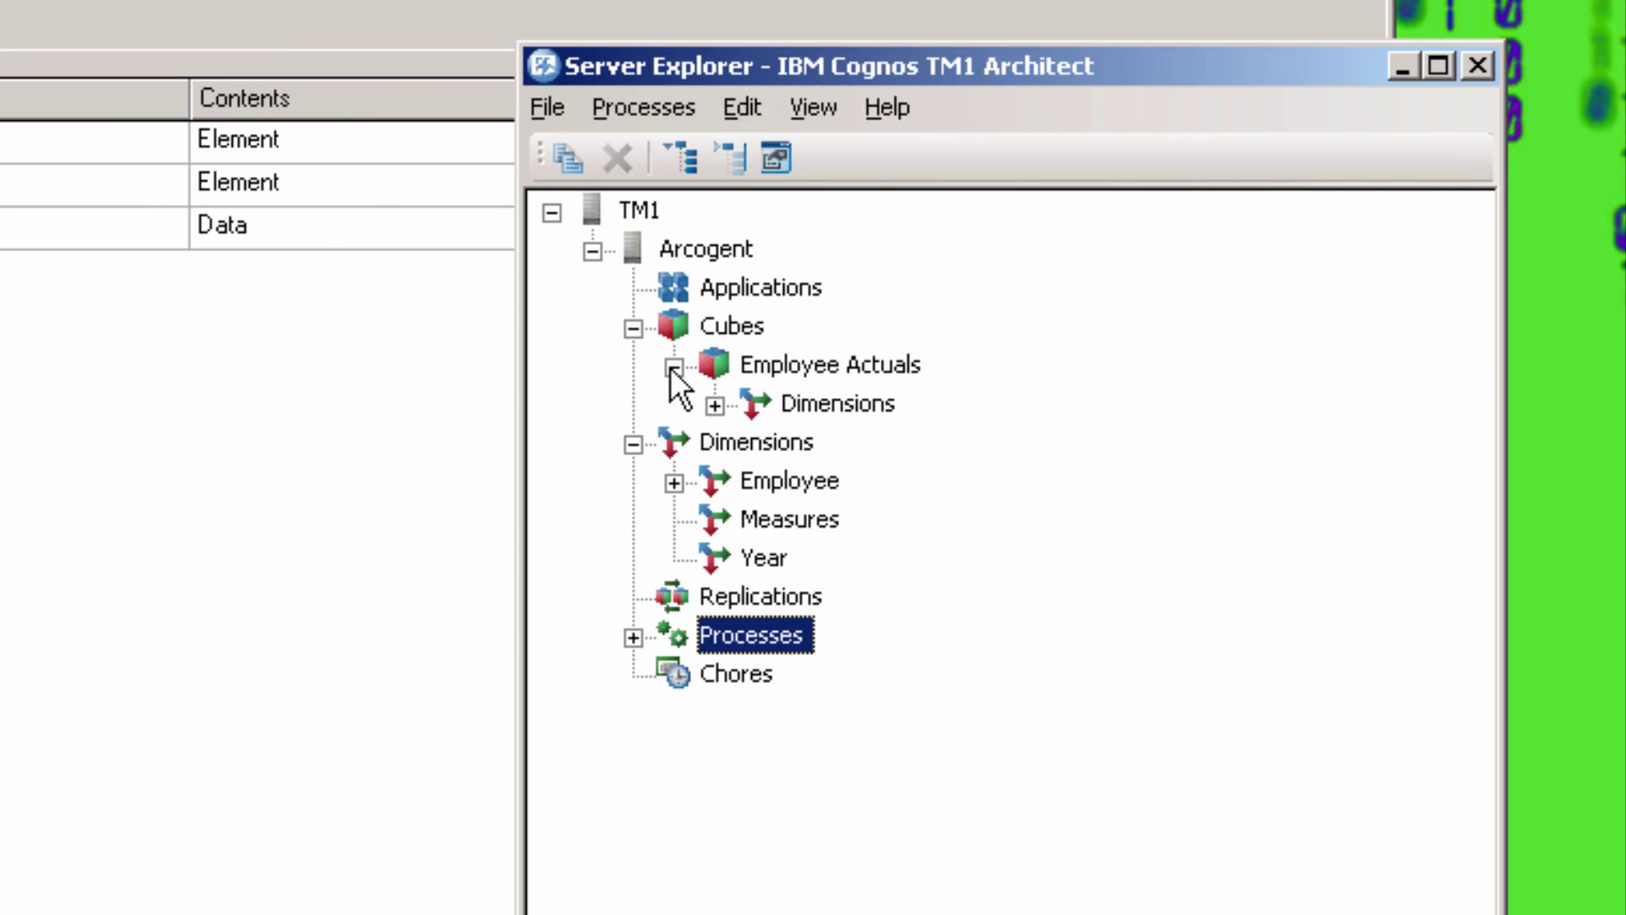
pyautogui.click(715, 406)
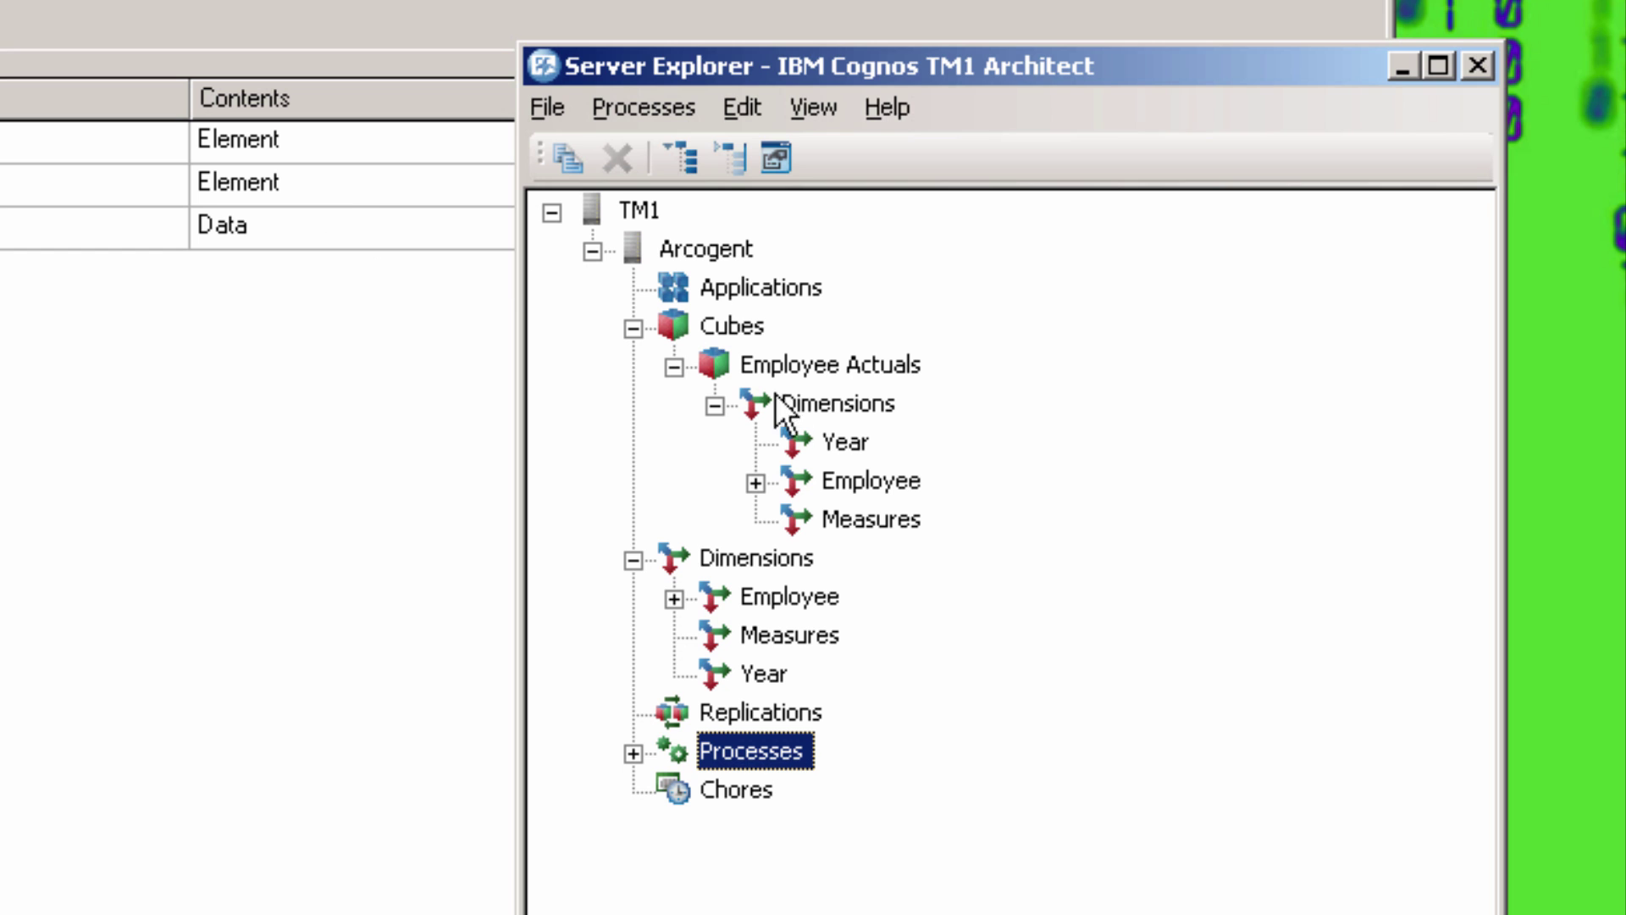
pyautogui.click(855, 520)
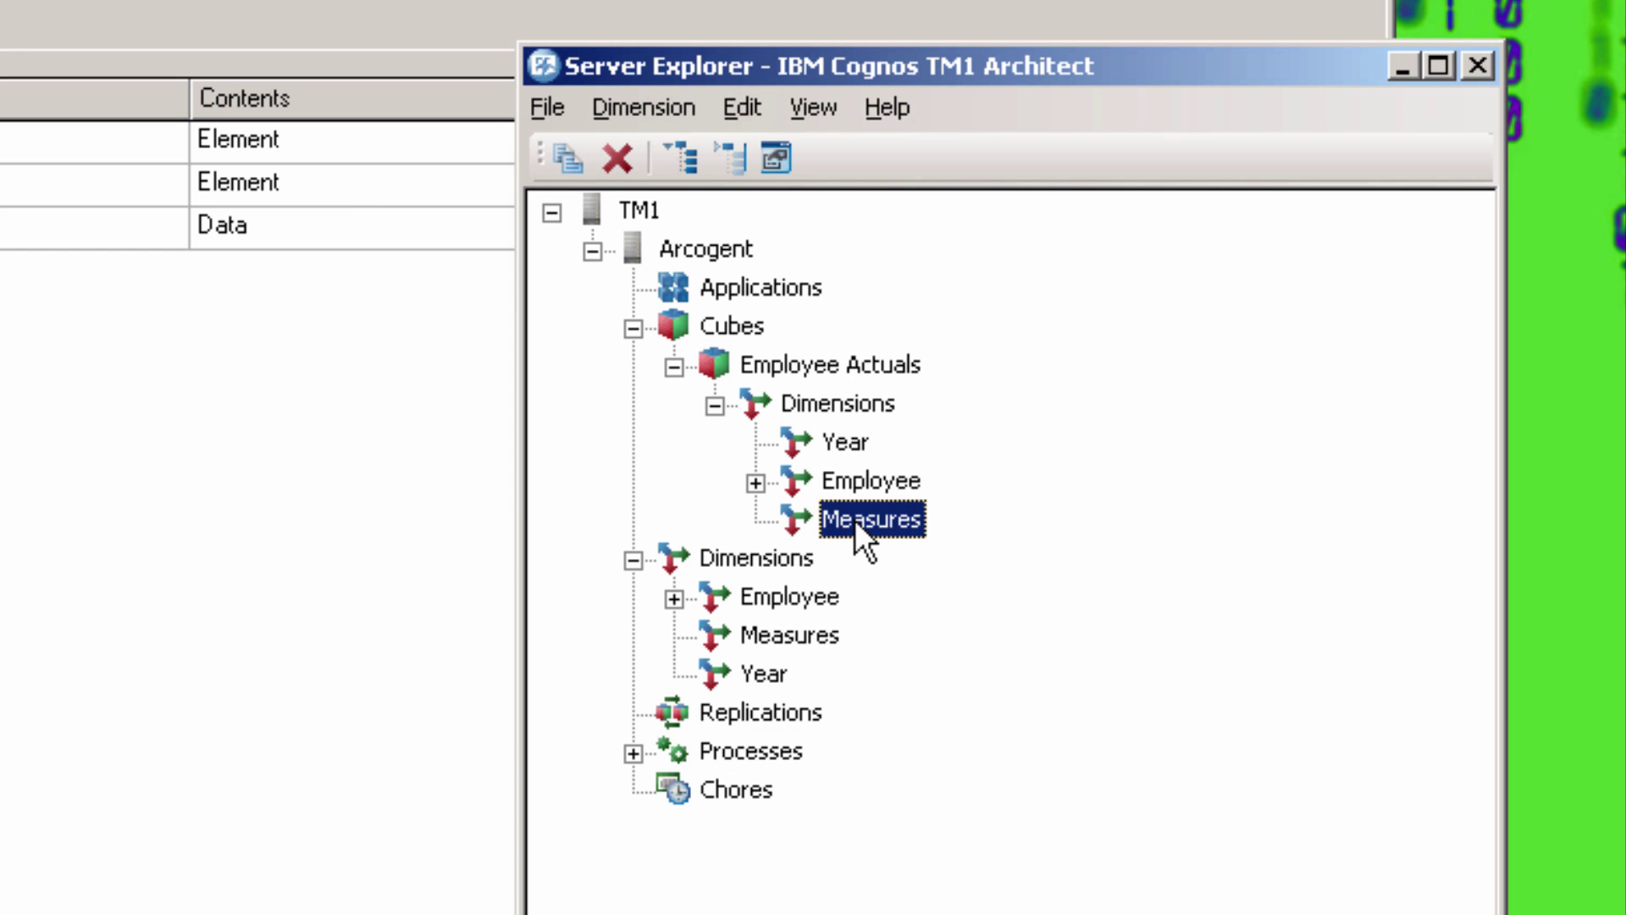
pyautogui.doubleClick(850, 518)
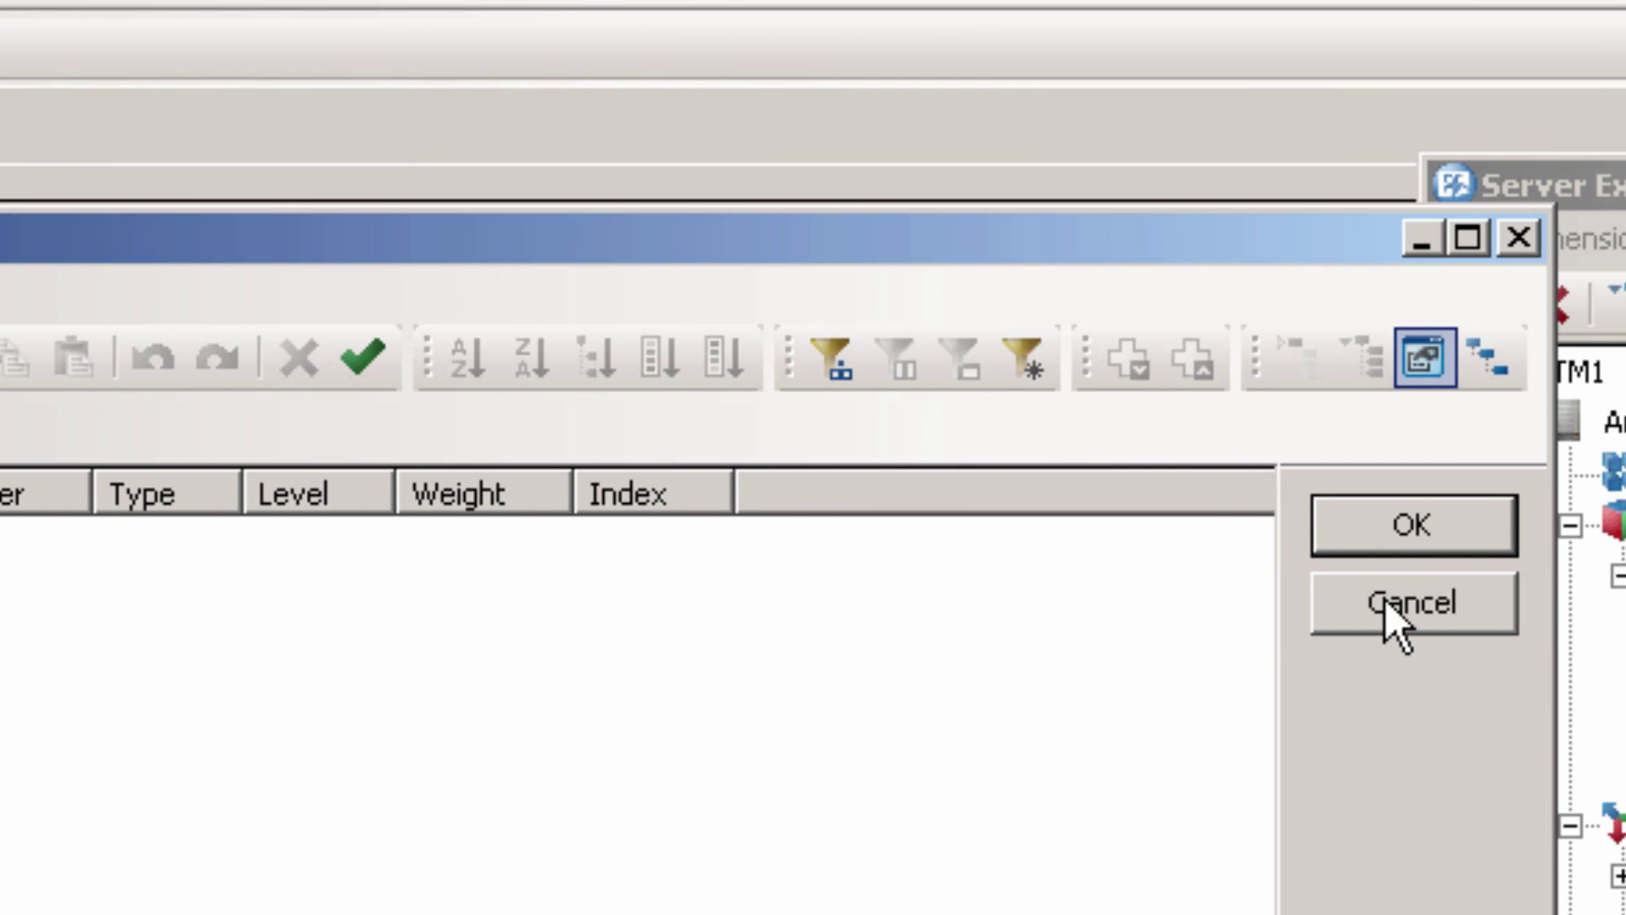
pyautogui.click(1389, 601)
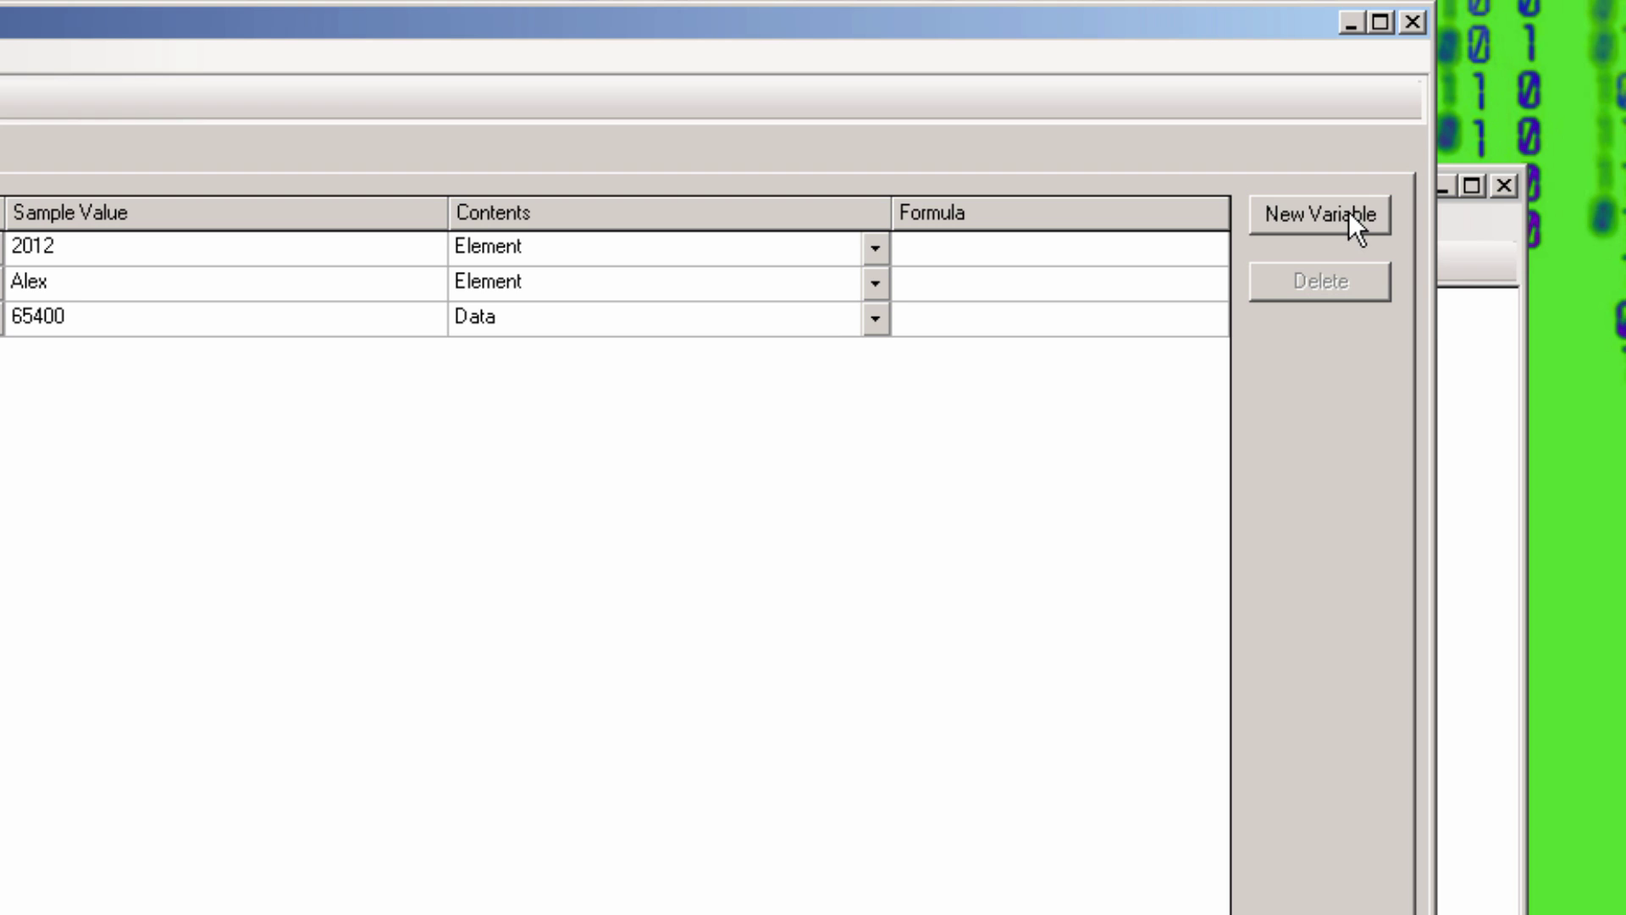
# Add variable vMeasure with formula vMeasure='Salary'; and evaluate it to the sample value Salary.
pyautogui.click(1349, 213)
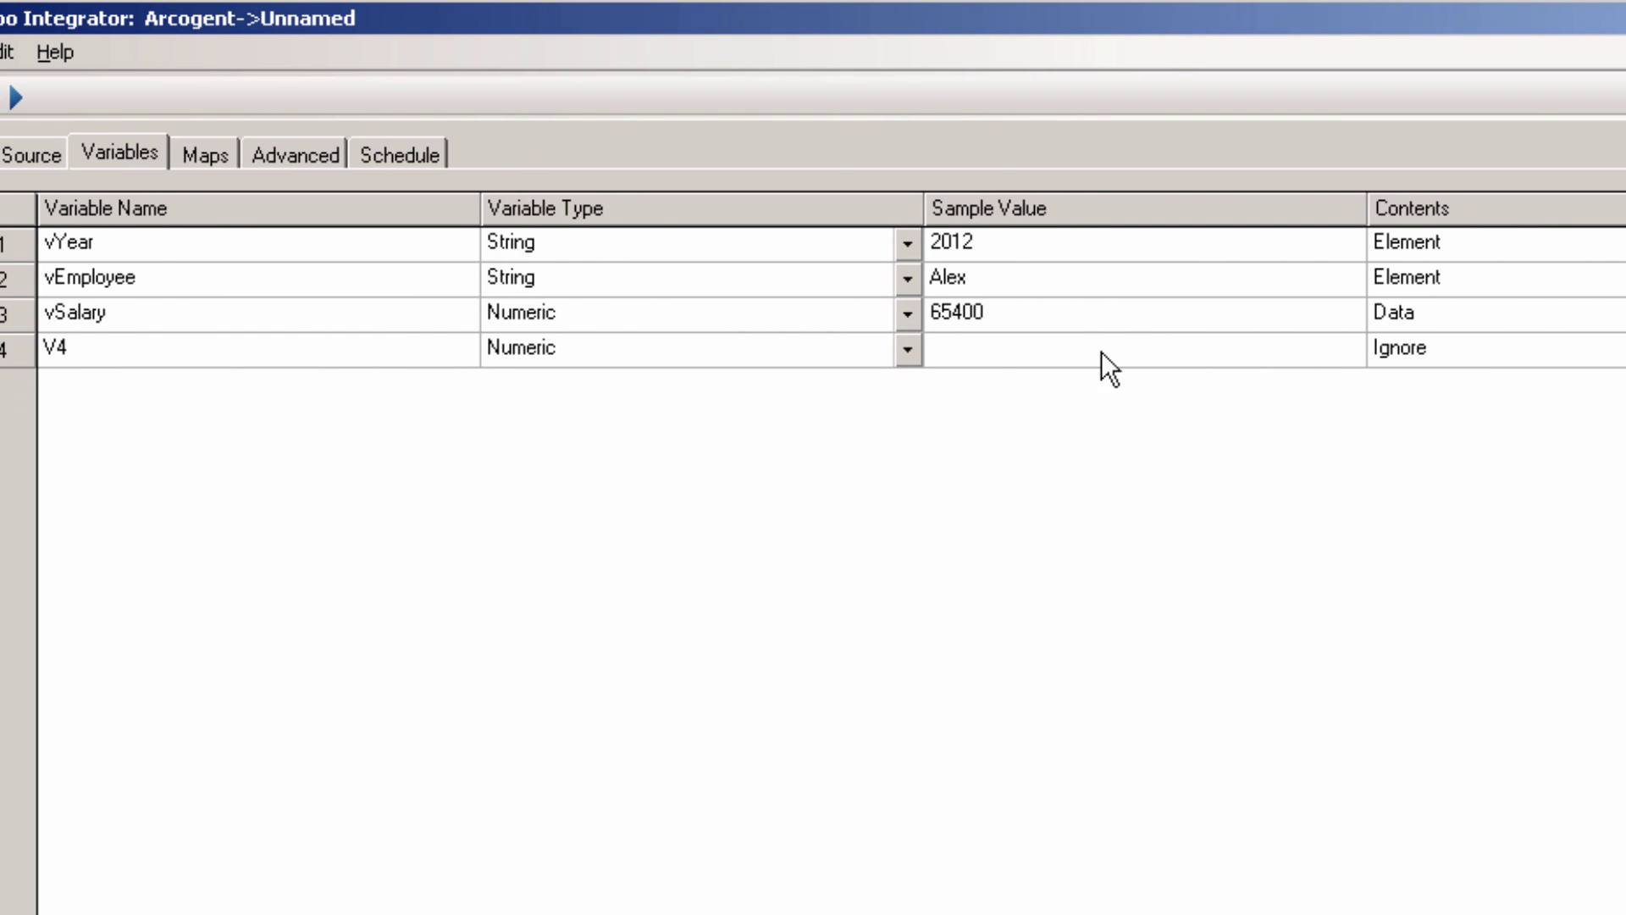
pyautogui.click(279, 351)
pyautogui.write('vM')
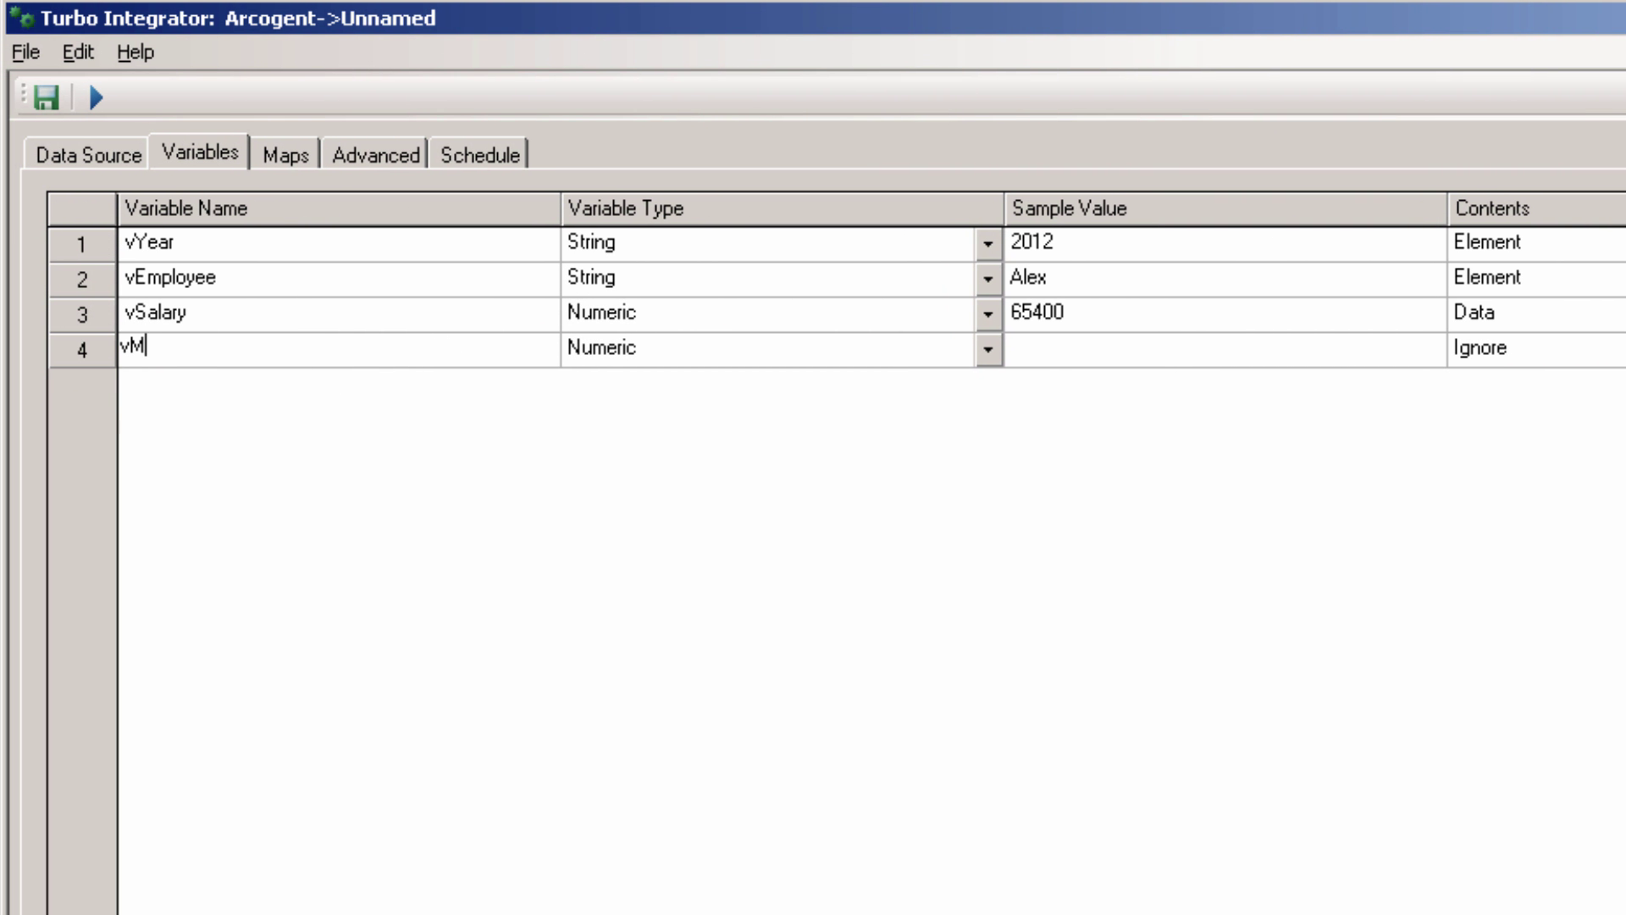
pyautogui.write('easure')
pyautogui.press('Return')
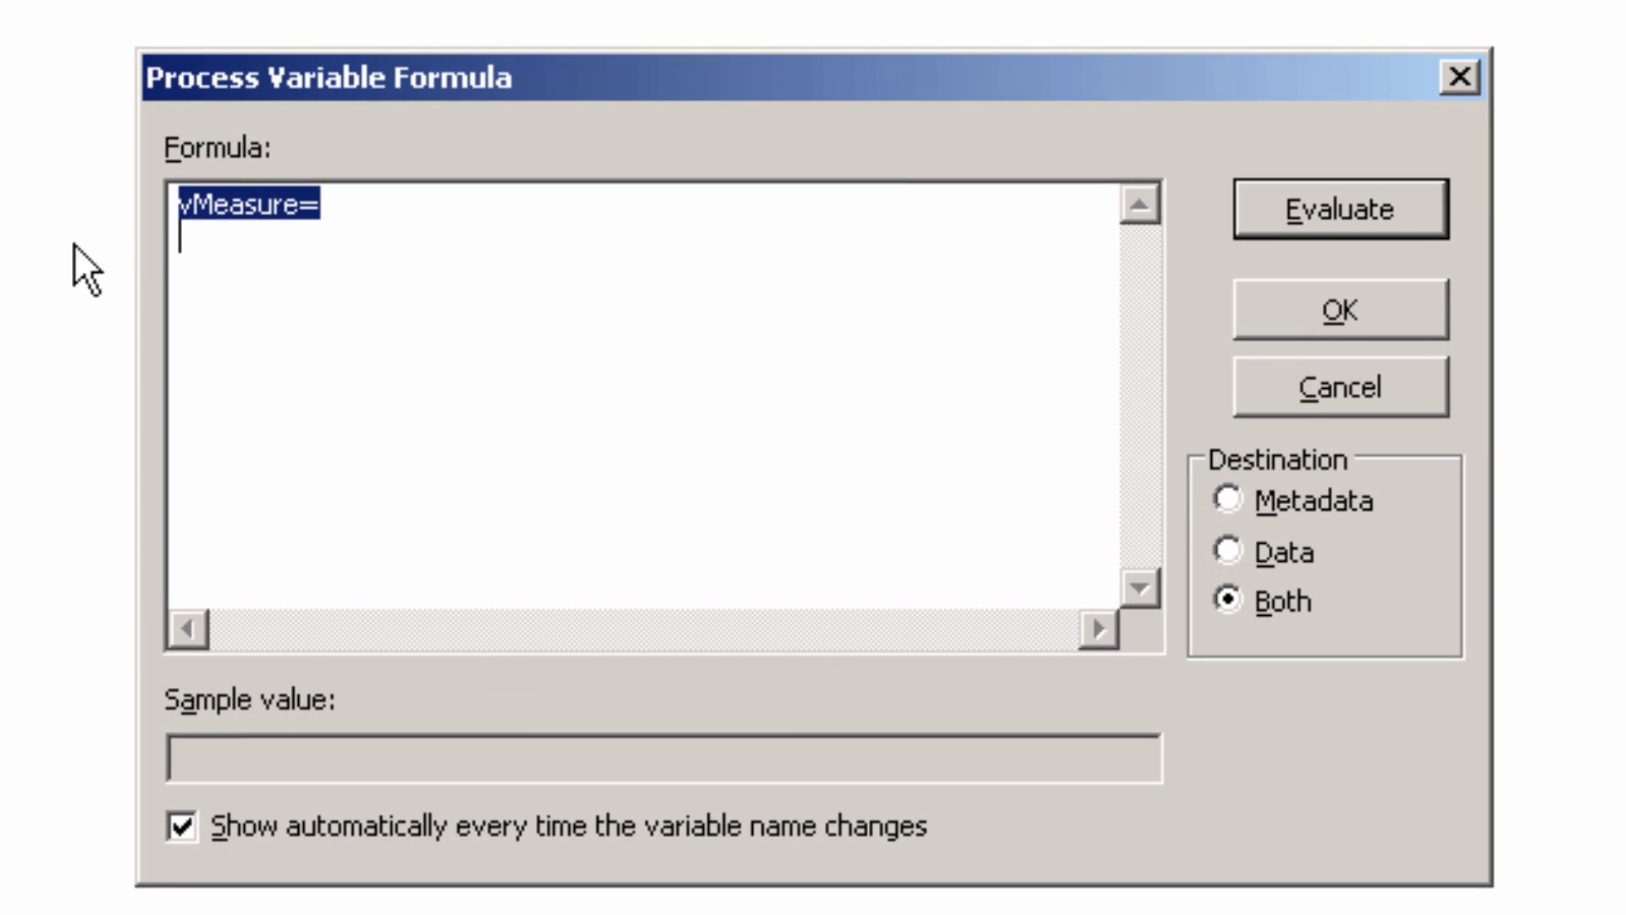
pyautogui.click(258, 336)
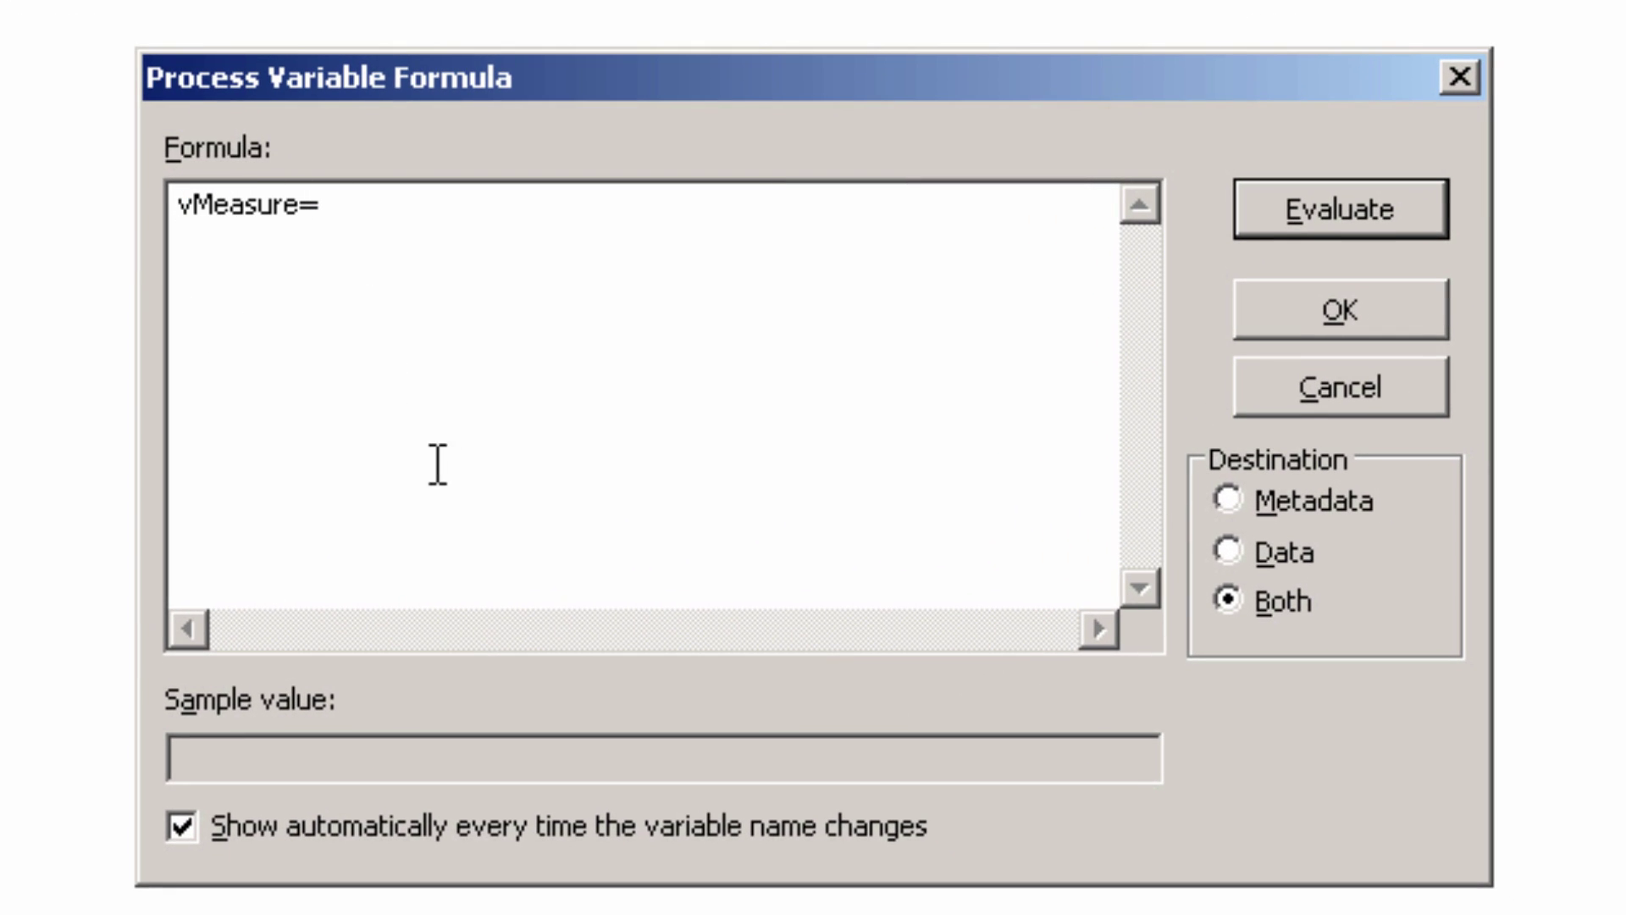
pyautogui.write("'Salary';")
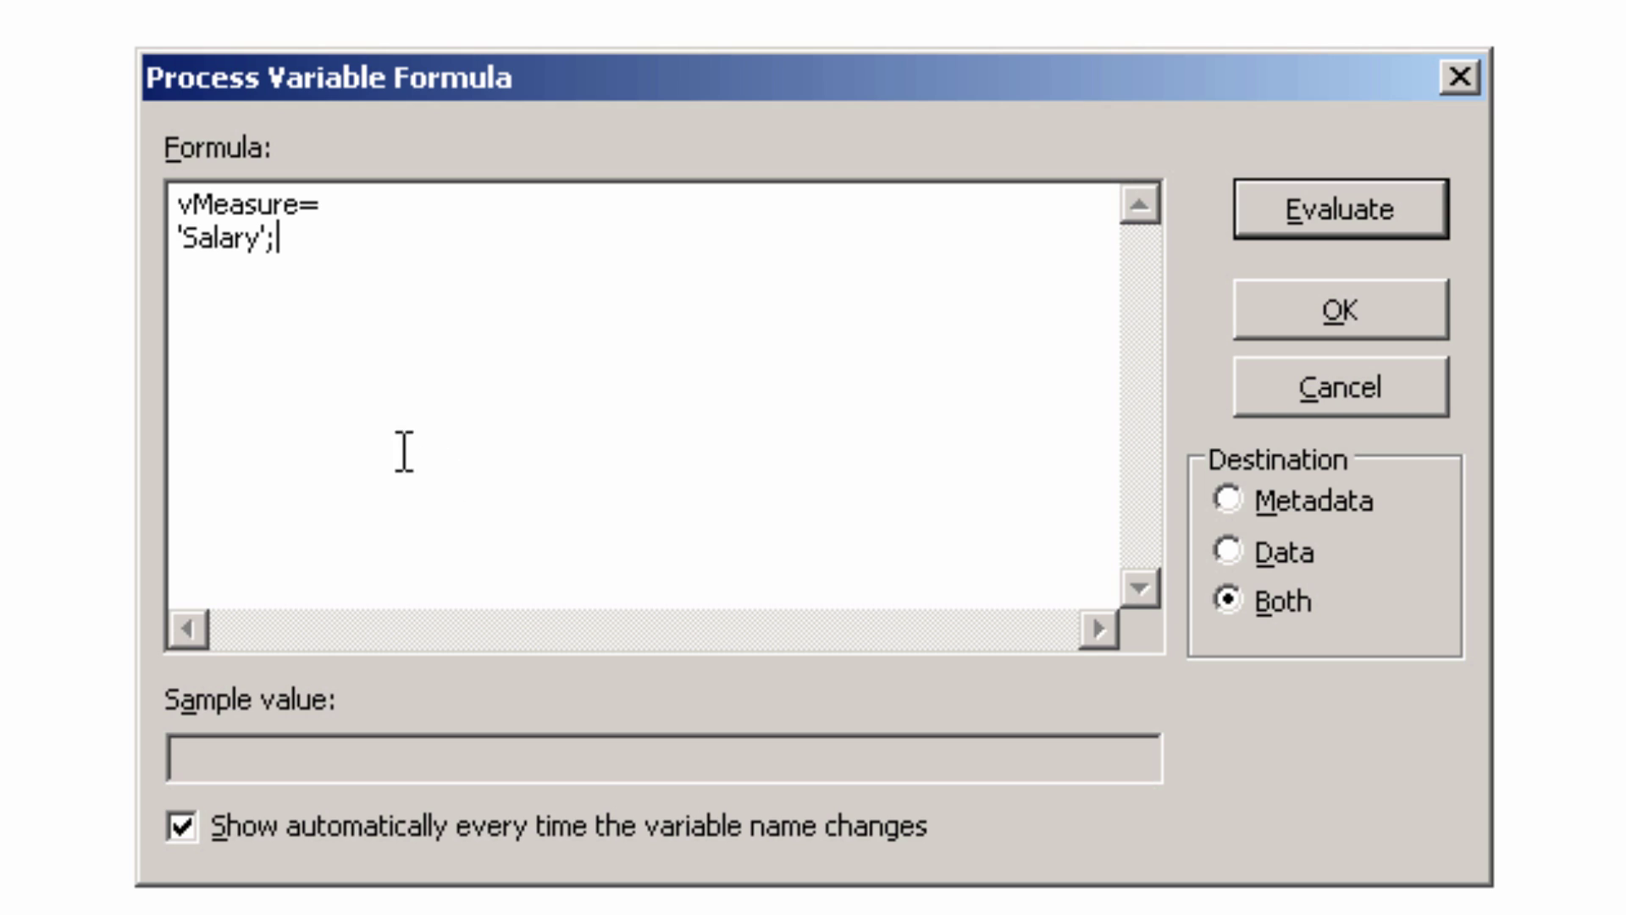
pyautogui.click(1359, 210)
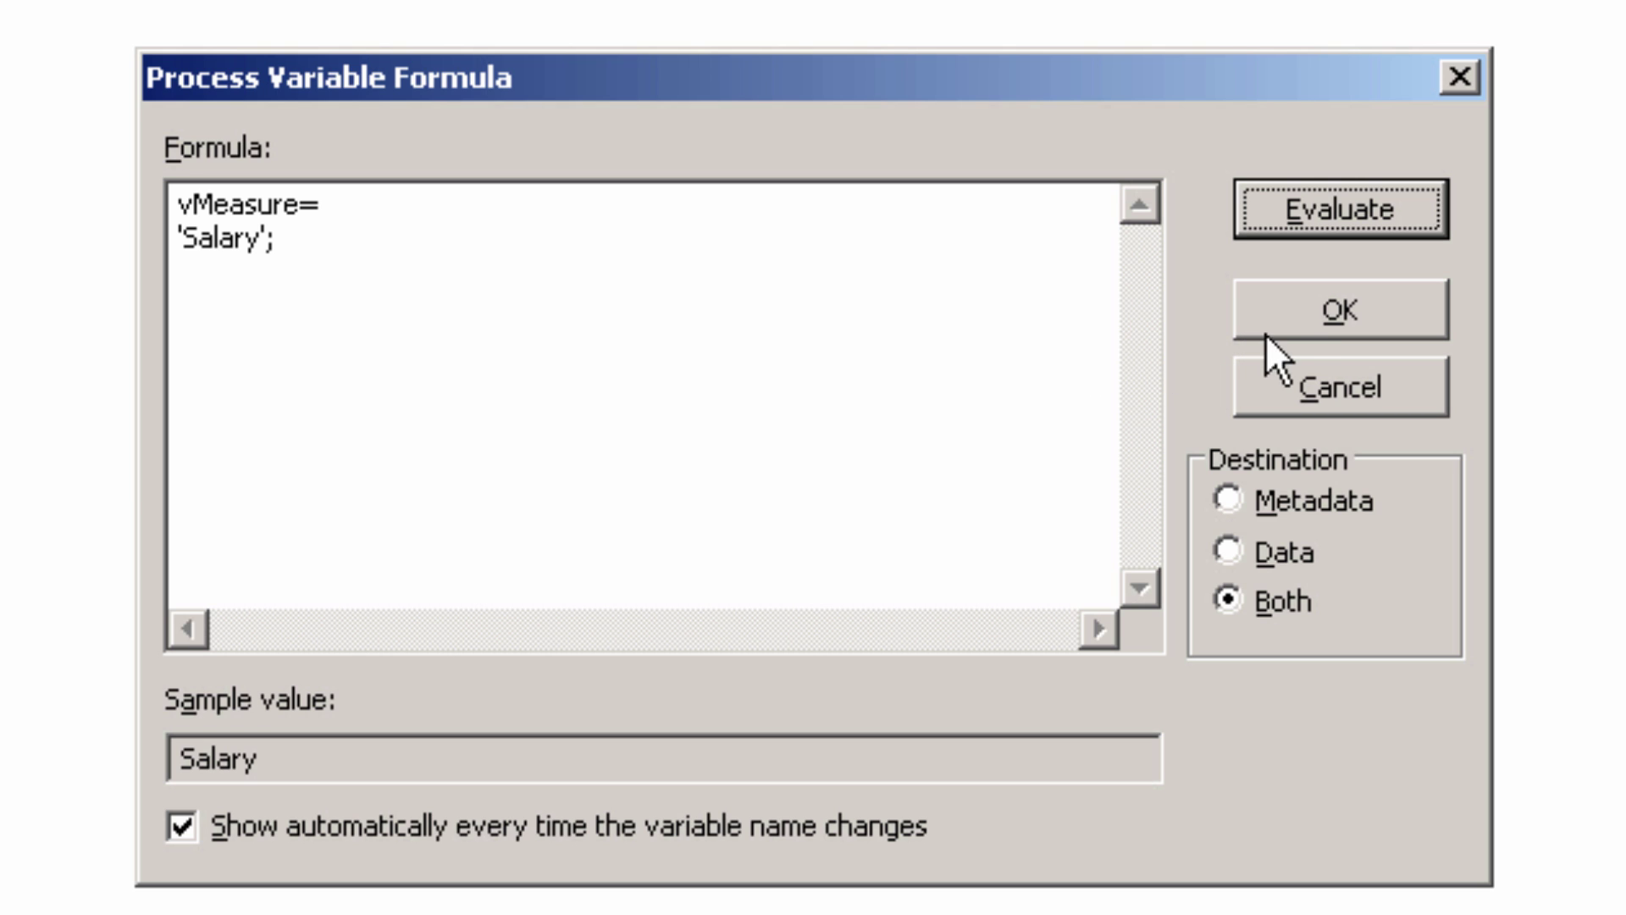
# Accept the vMeasure formula and make vMeasure a String variable with Element contents.
pyautogui.click(1309, 313)
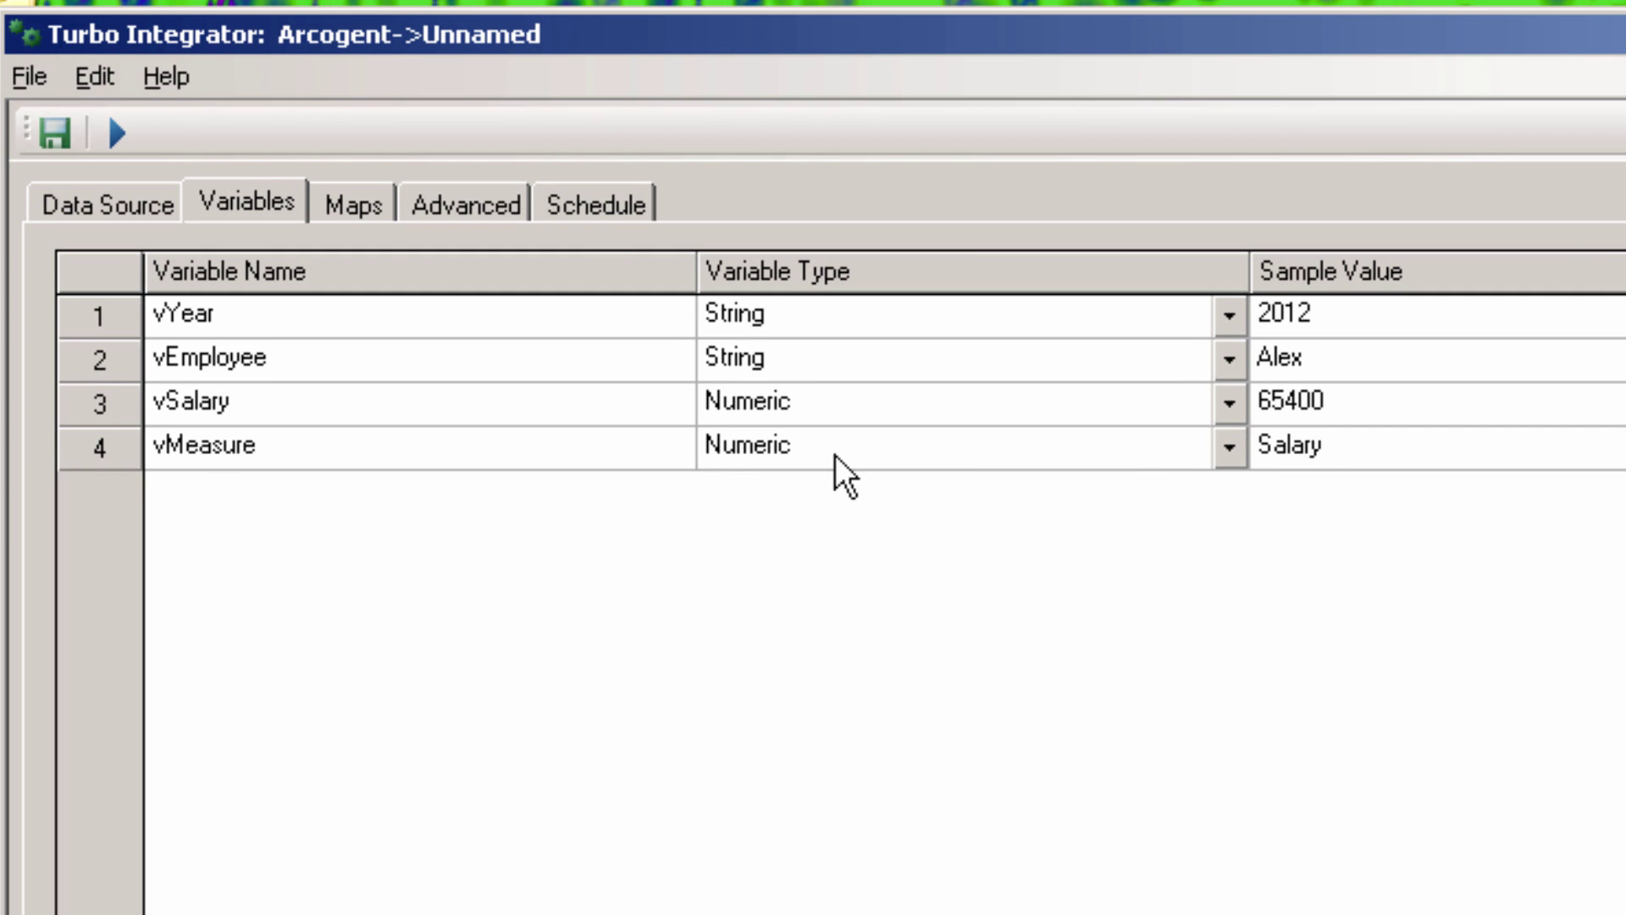
pyautogui.click(1230, 458)
pyautogui.click(795, 523)
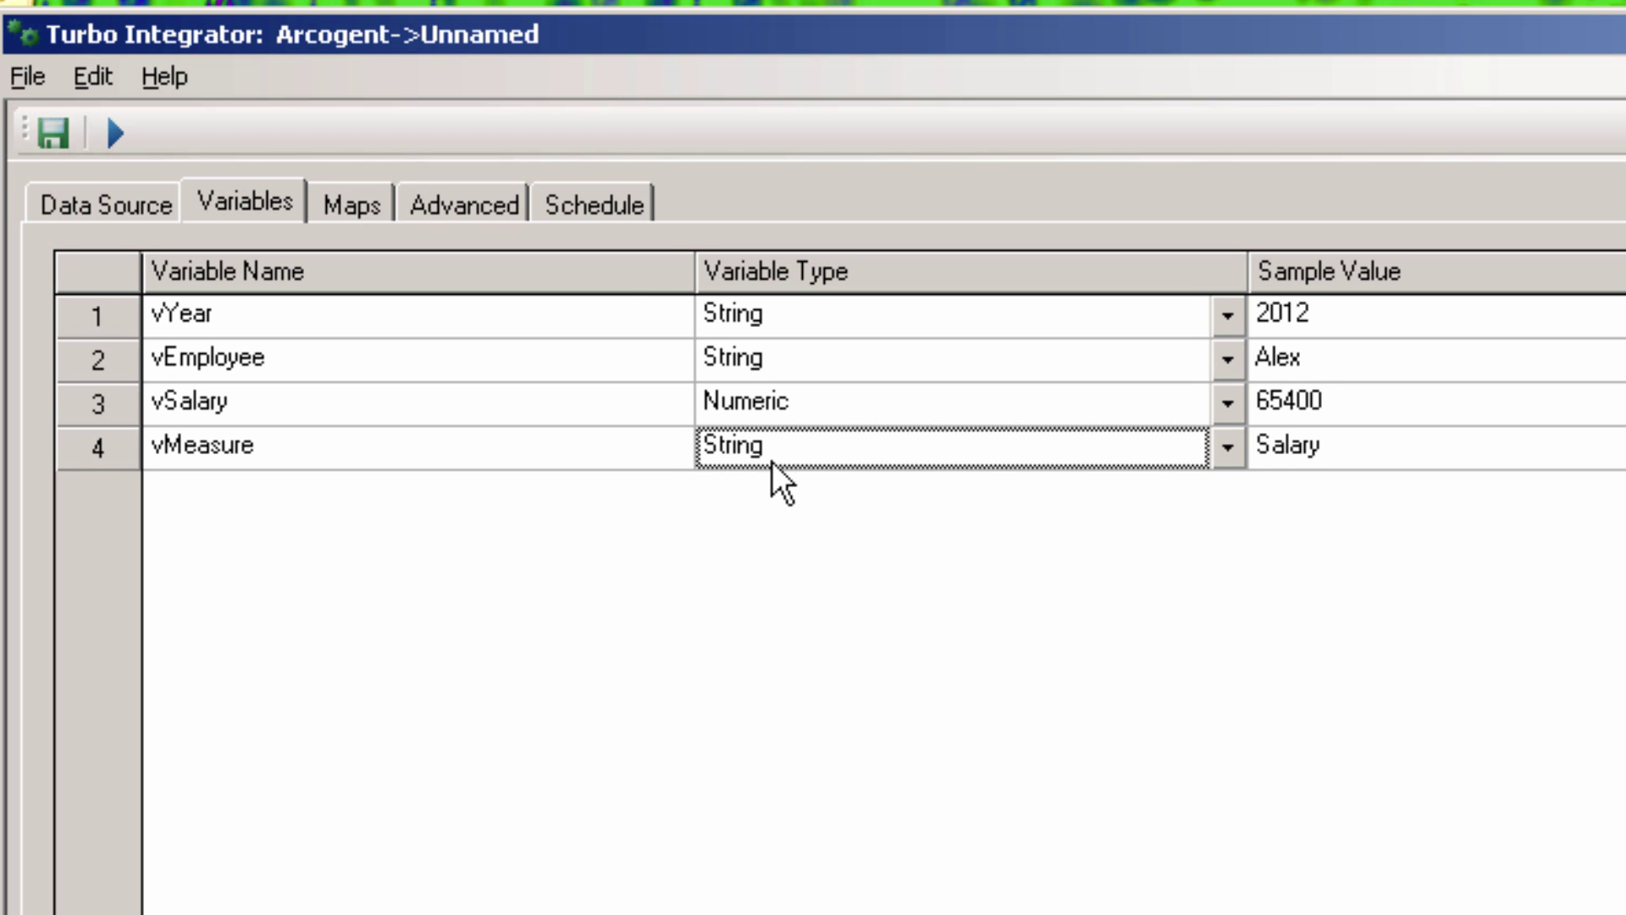
pyautogui.click(1241, 449)
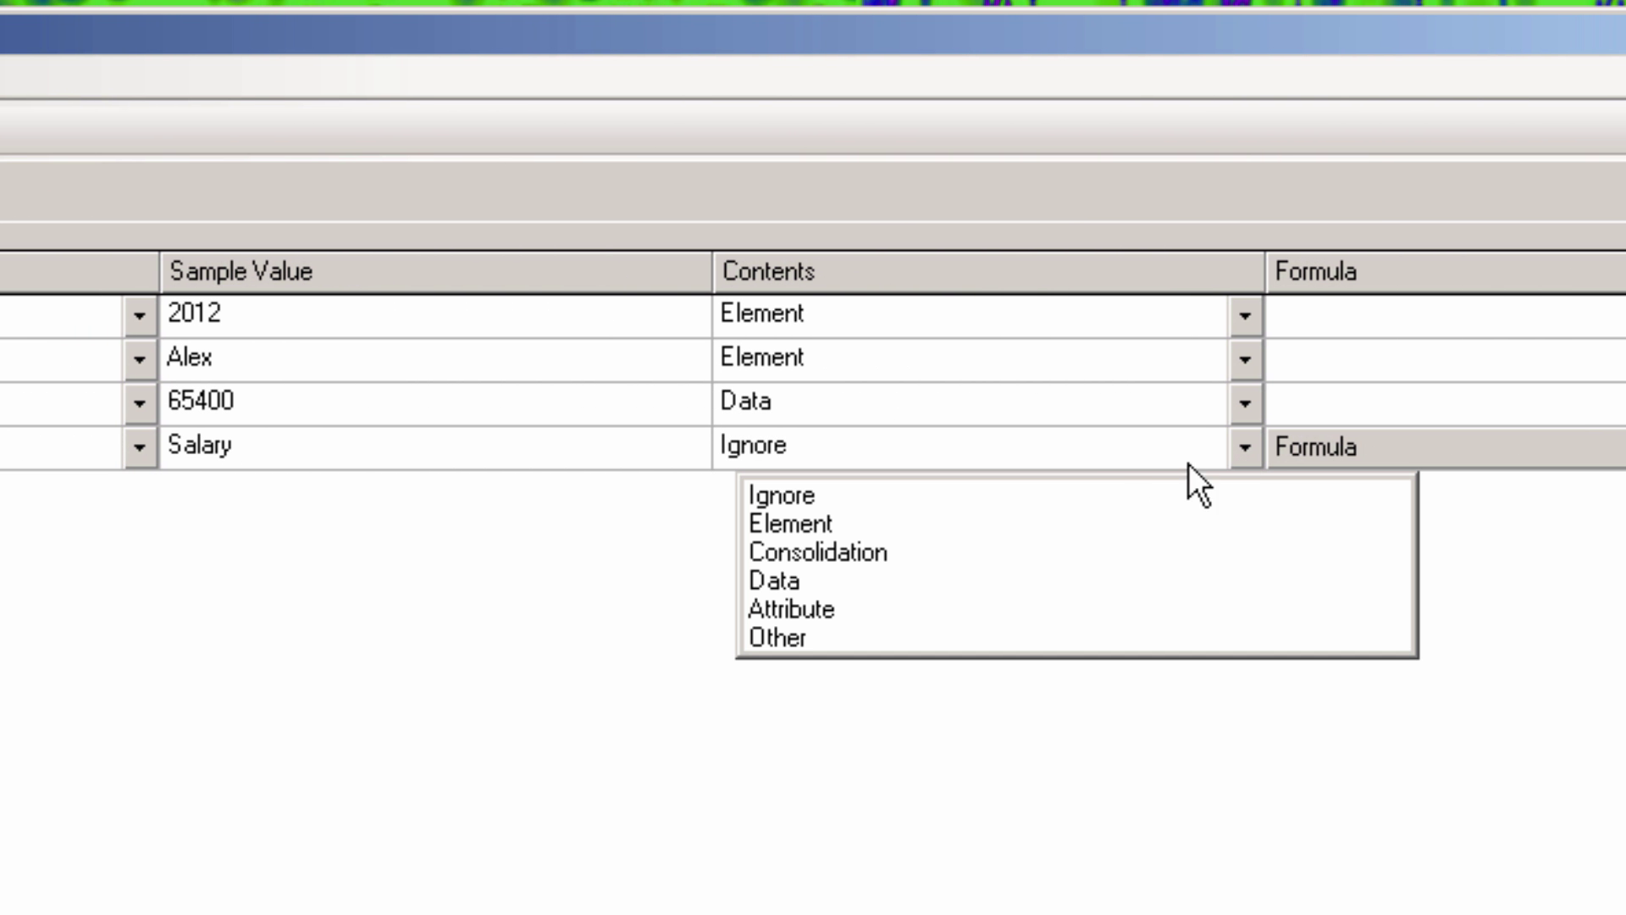
pyautogui.click(806, 526)
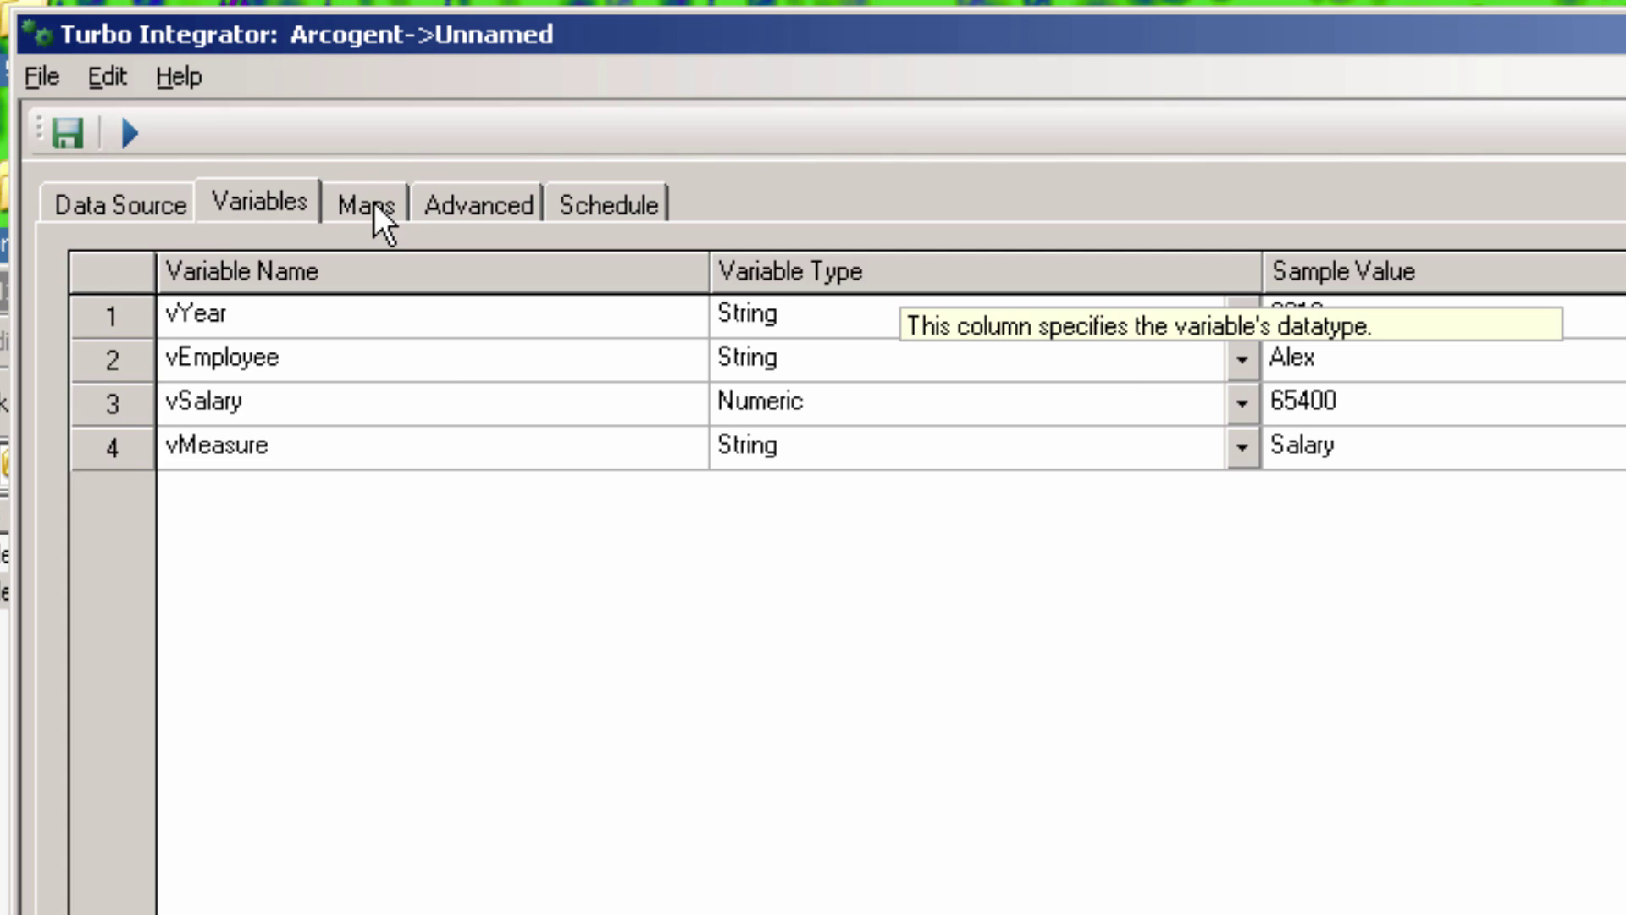
# On Maps > Dimensions, map vYear to Year, vEmployee to Employee, and vMeasure to Measures.
pyautogui.click(373, 202)
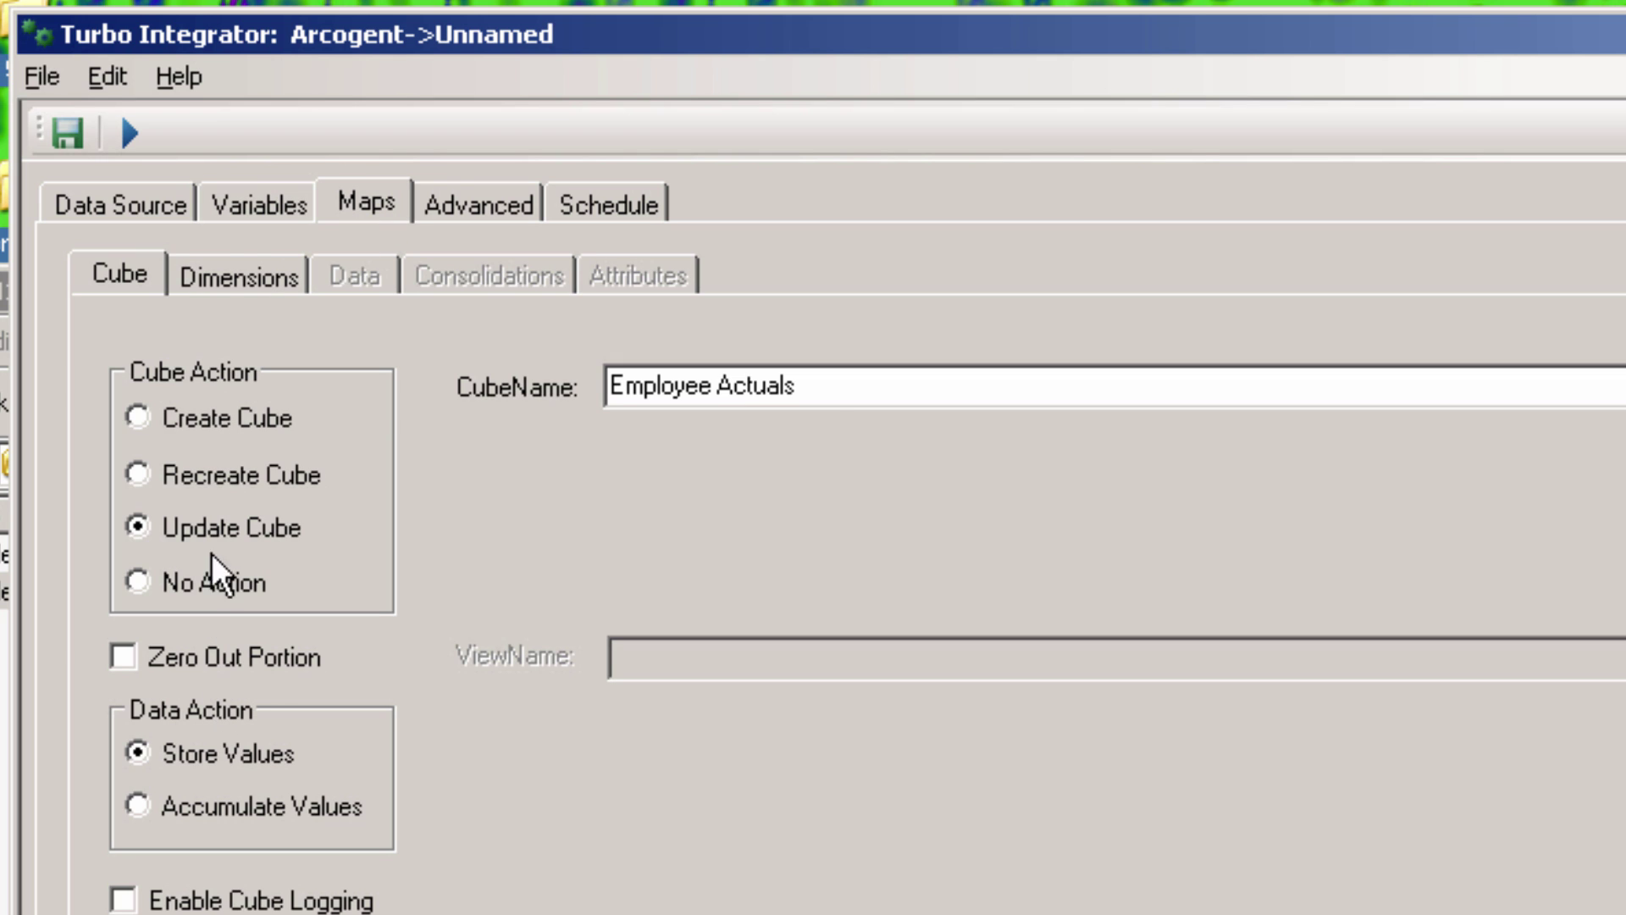
pyautogui.click(241, 274)
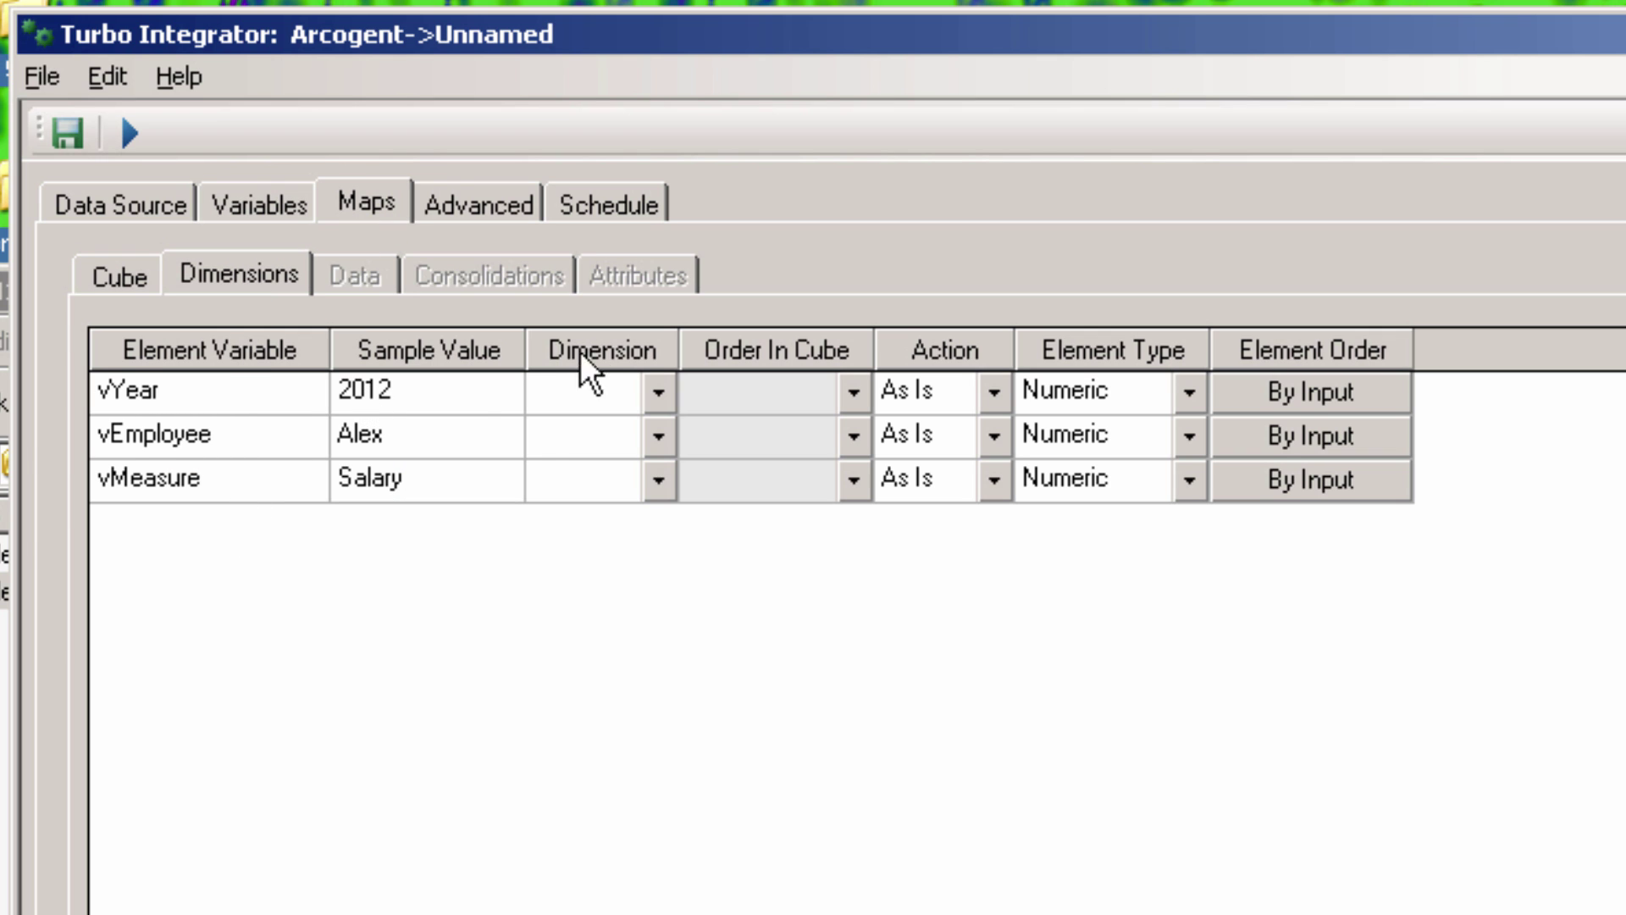
pyautogui.click(662, 393)
pyautogui.click(599, 437)
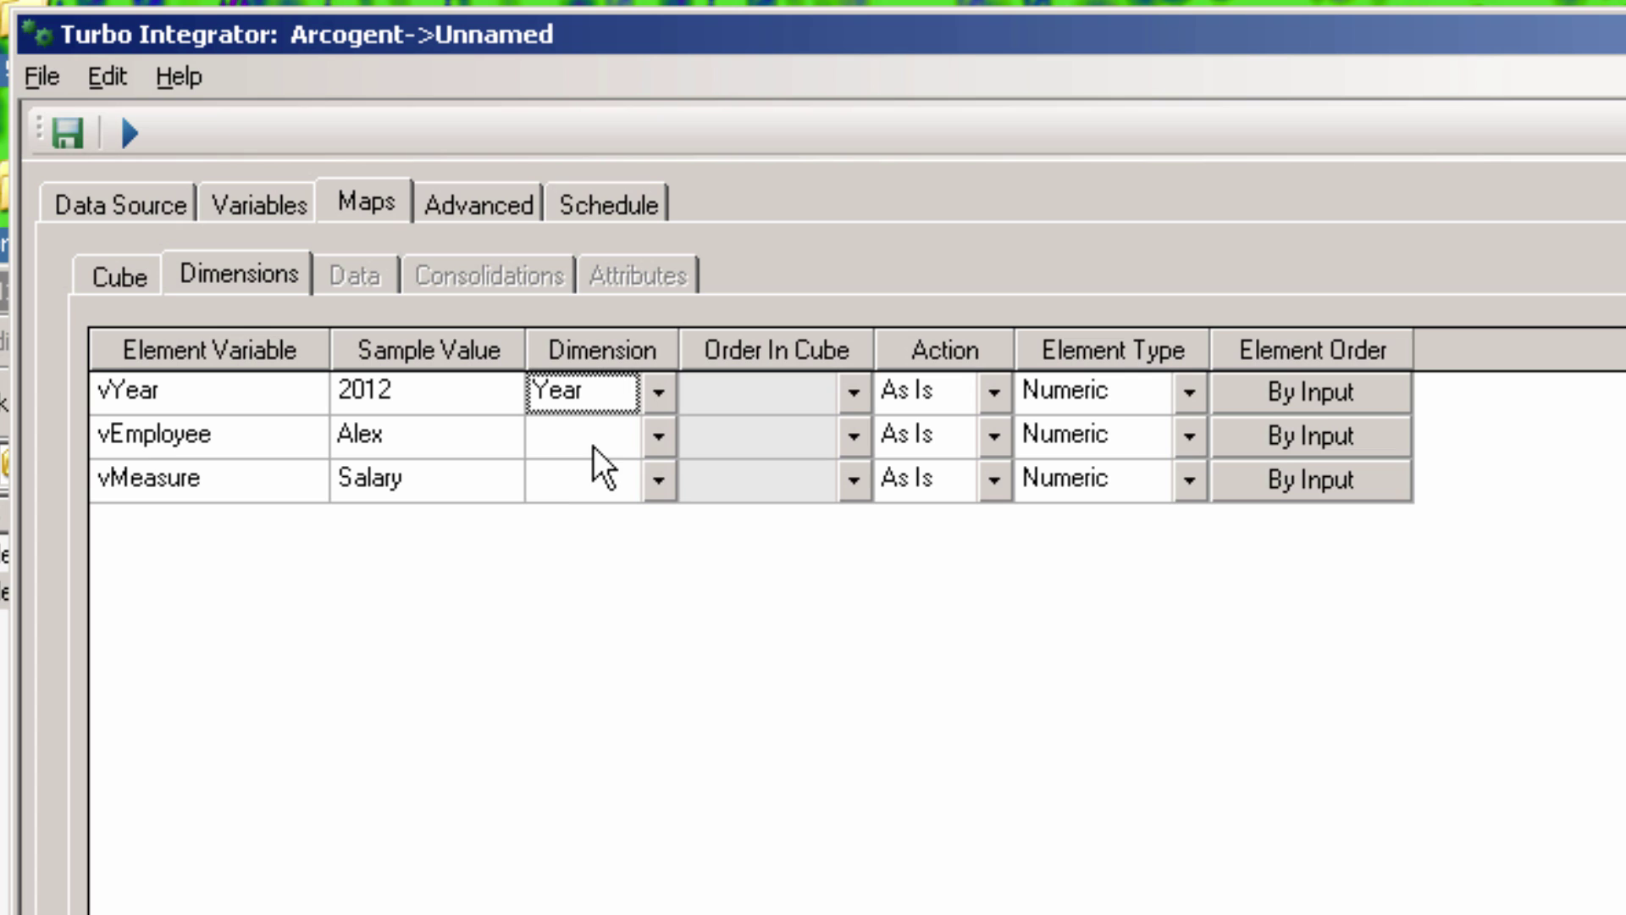
pyautogui.click(660, 442)
pyautogui.click(633, 510)
pyautogui.click(661, 481)
pyautogui.click(635, 583)
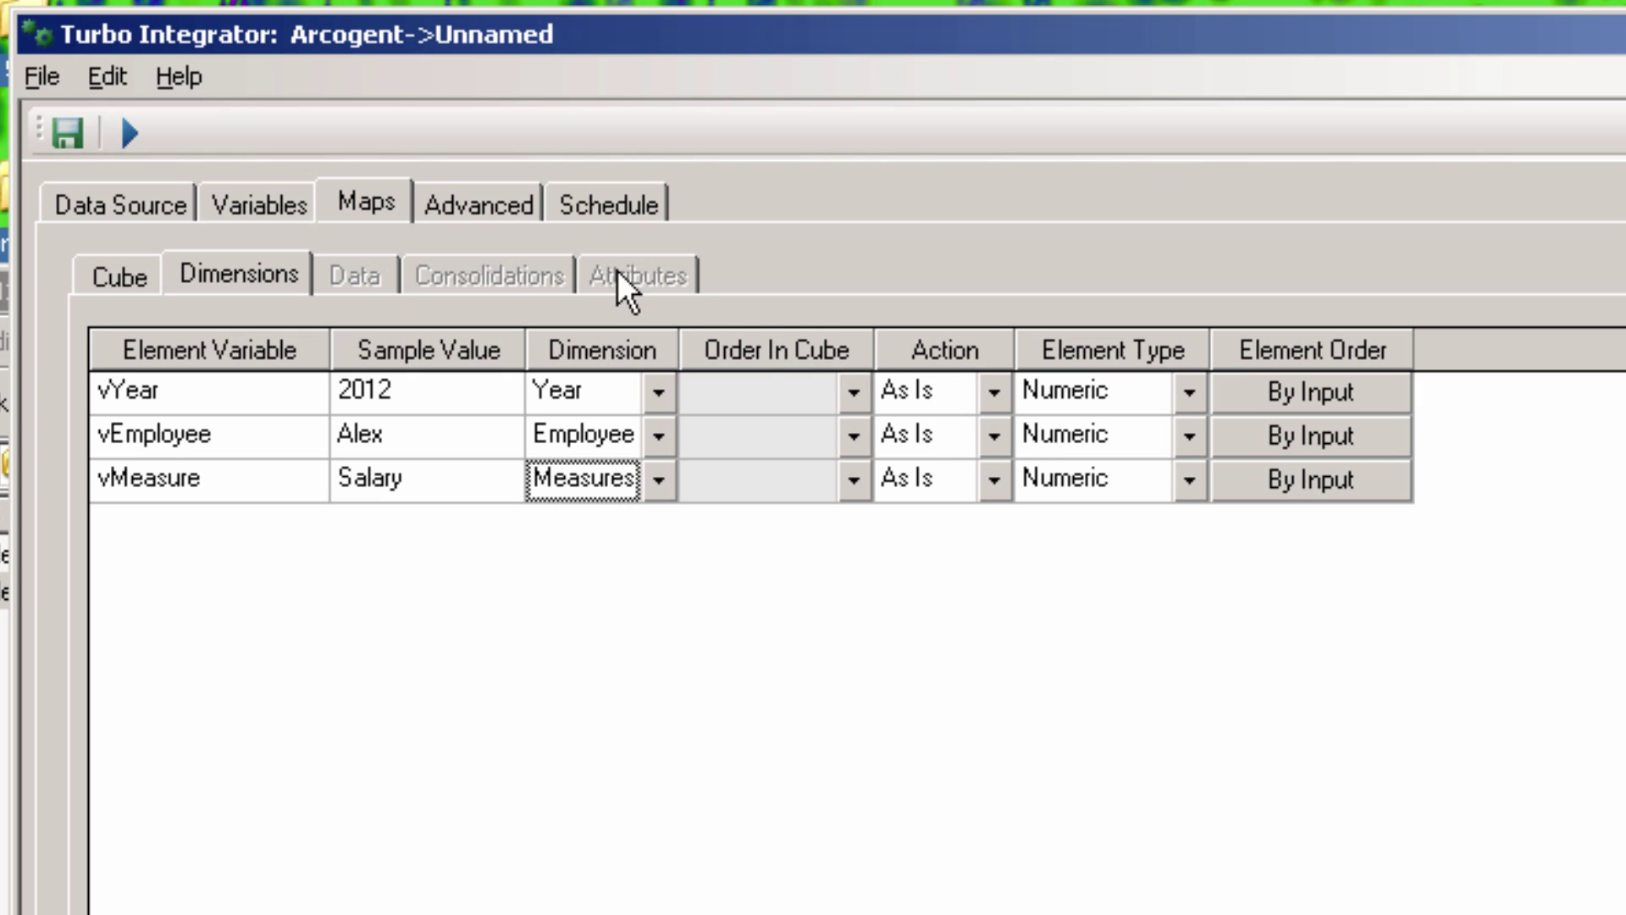
# Review the generated Prolog, Metadata, Data and Epilog scripts on the Advanced tab.
pyautogui.click(475, 204)
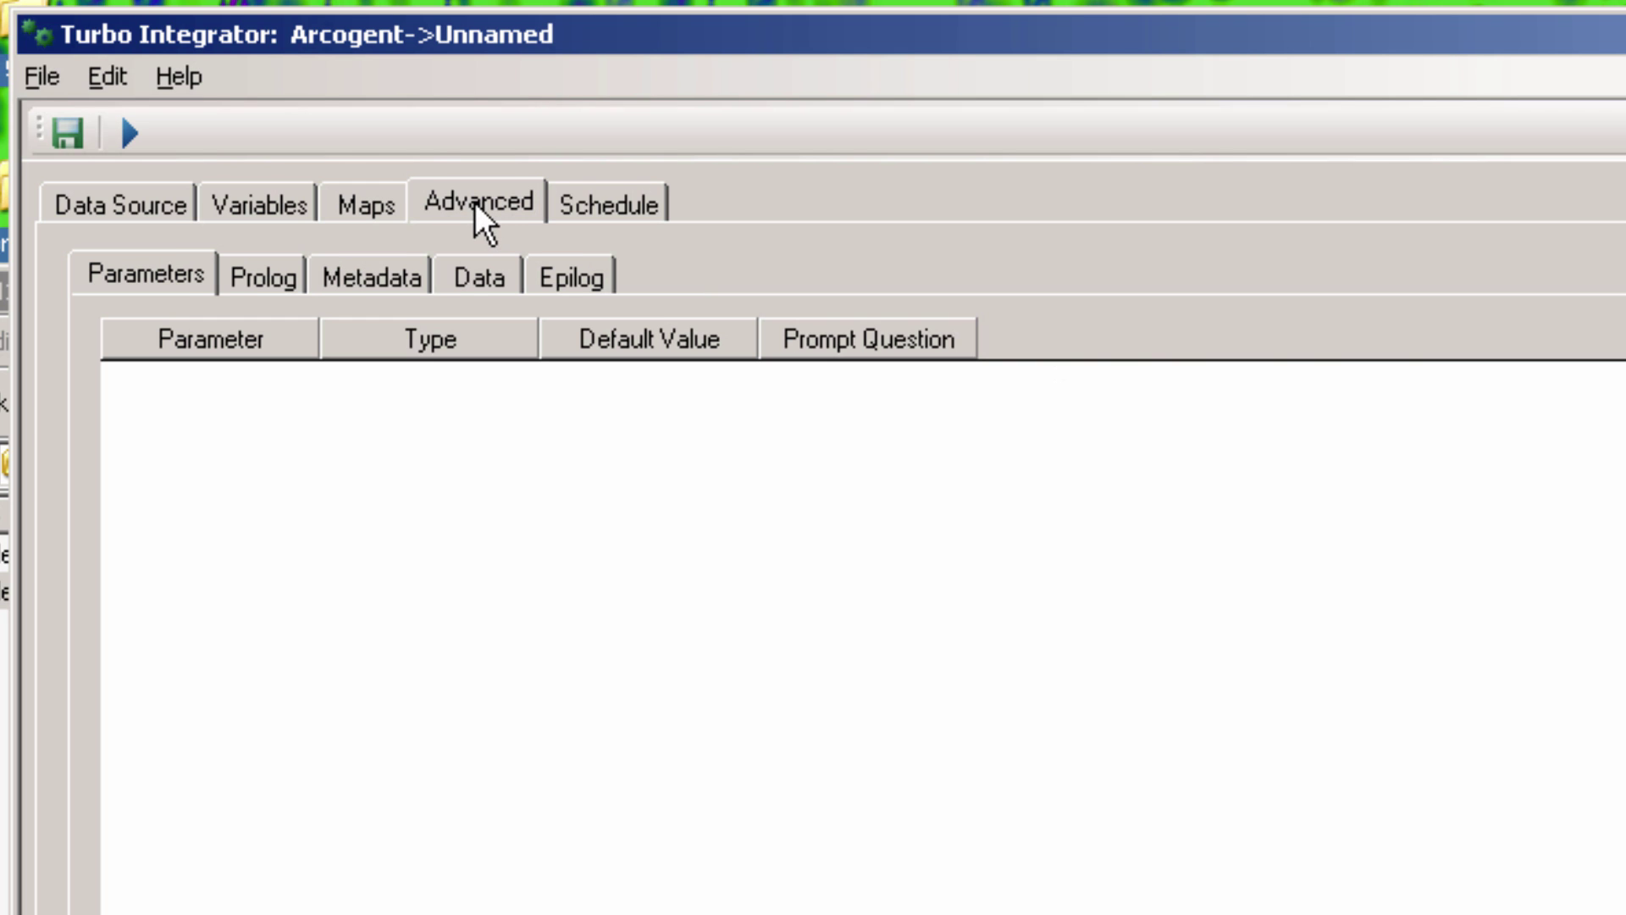
pyautogui.click(266, 273)
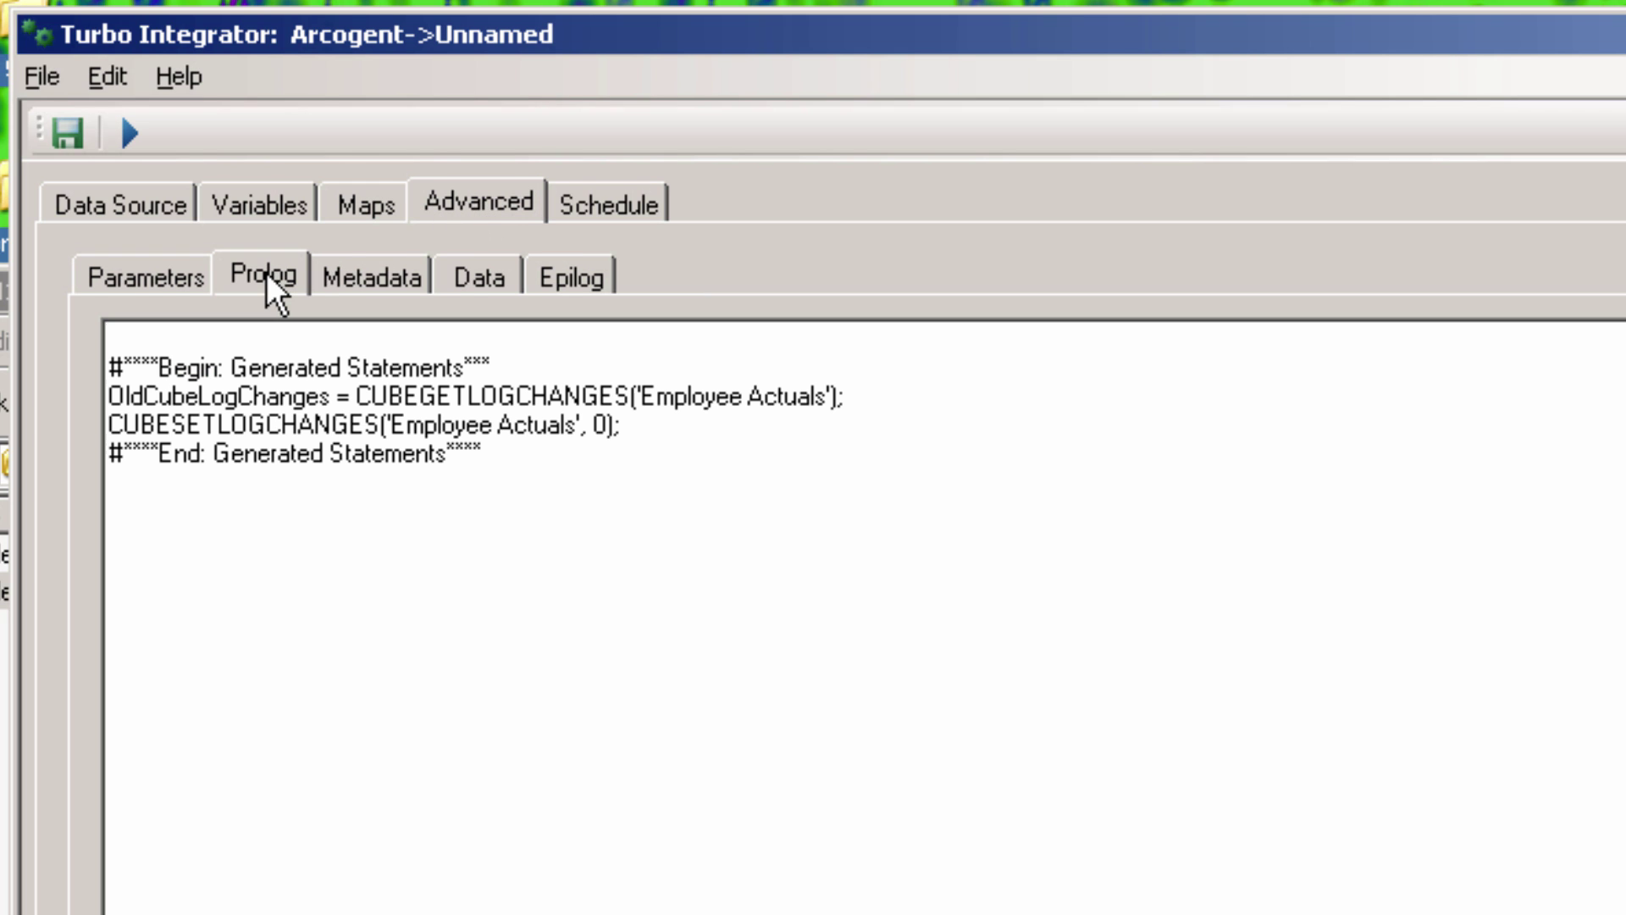
pyautogui.click(367, 271)
pyautogui.click(476, 273)
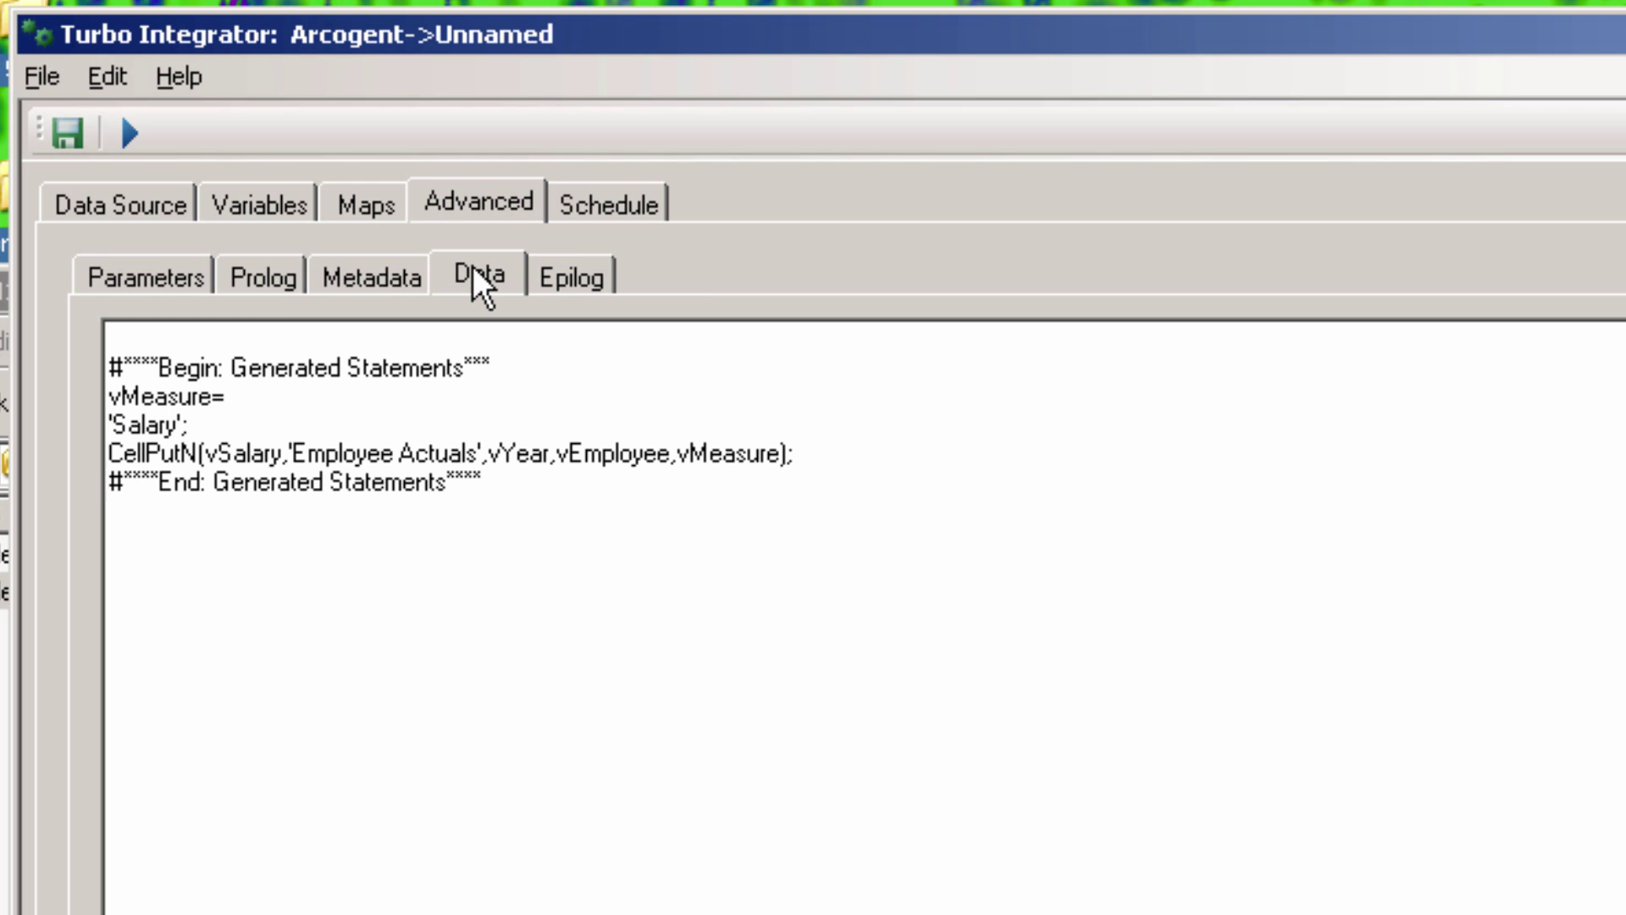
pyautogui.click(566, 268)
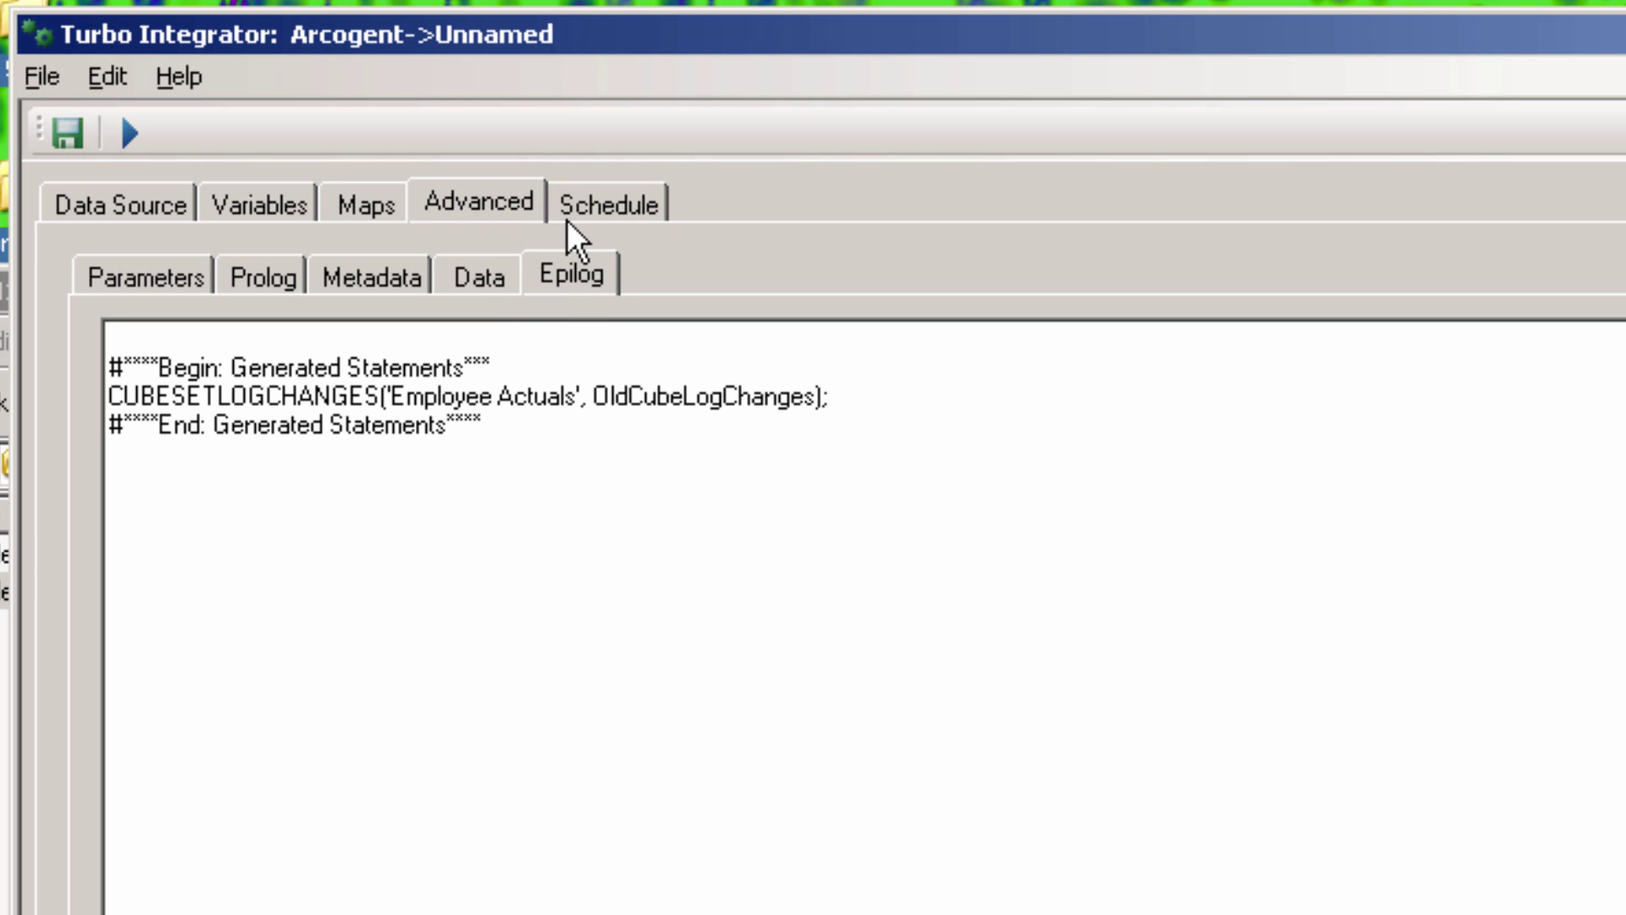
# Save the process under the name 'Load Data Cube Employee Actuals'.
pyautogui.click(69, 129)
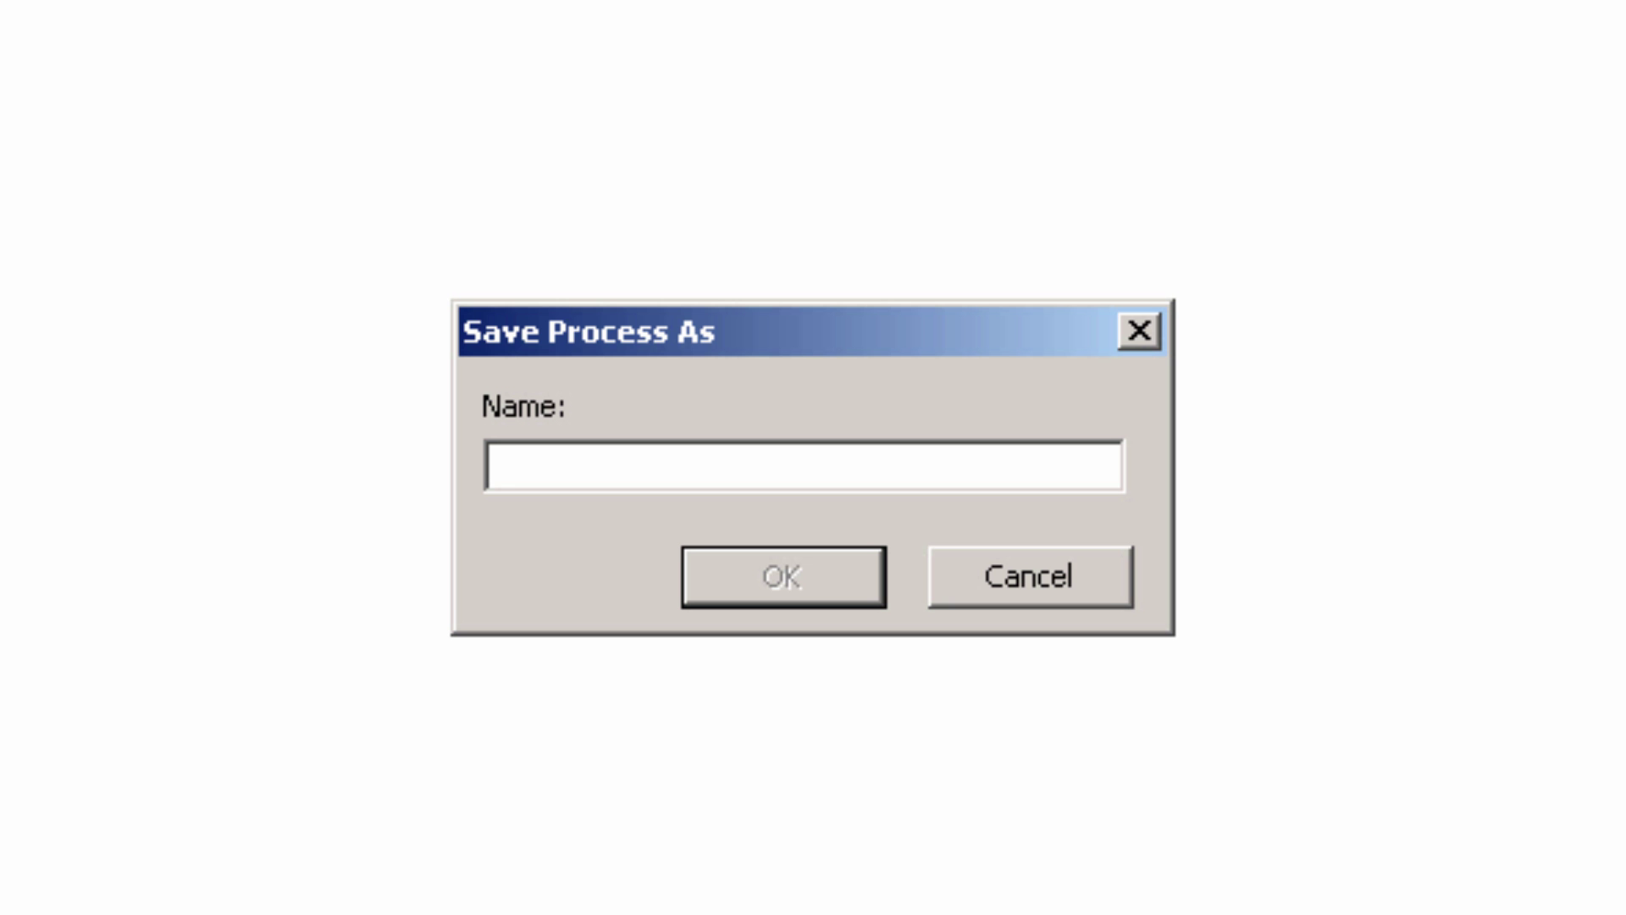
pyautogui.write('Load D')
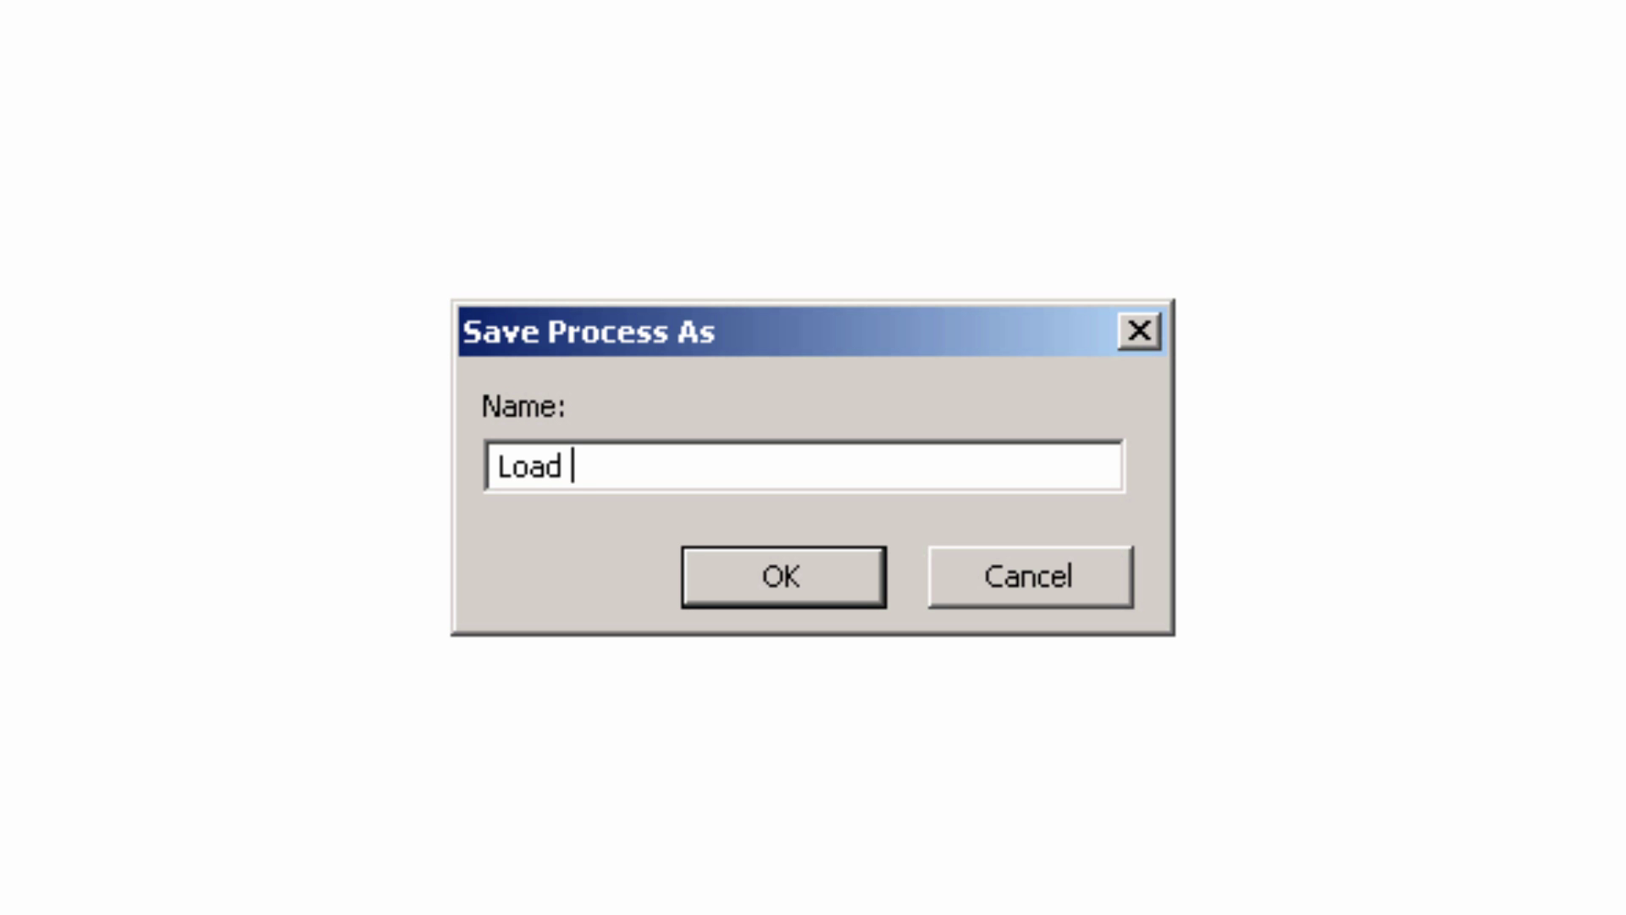
pyautogui.write('Cu')
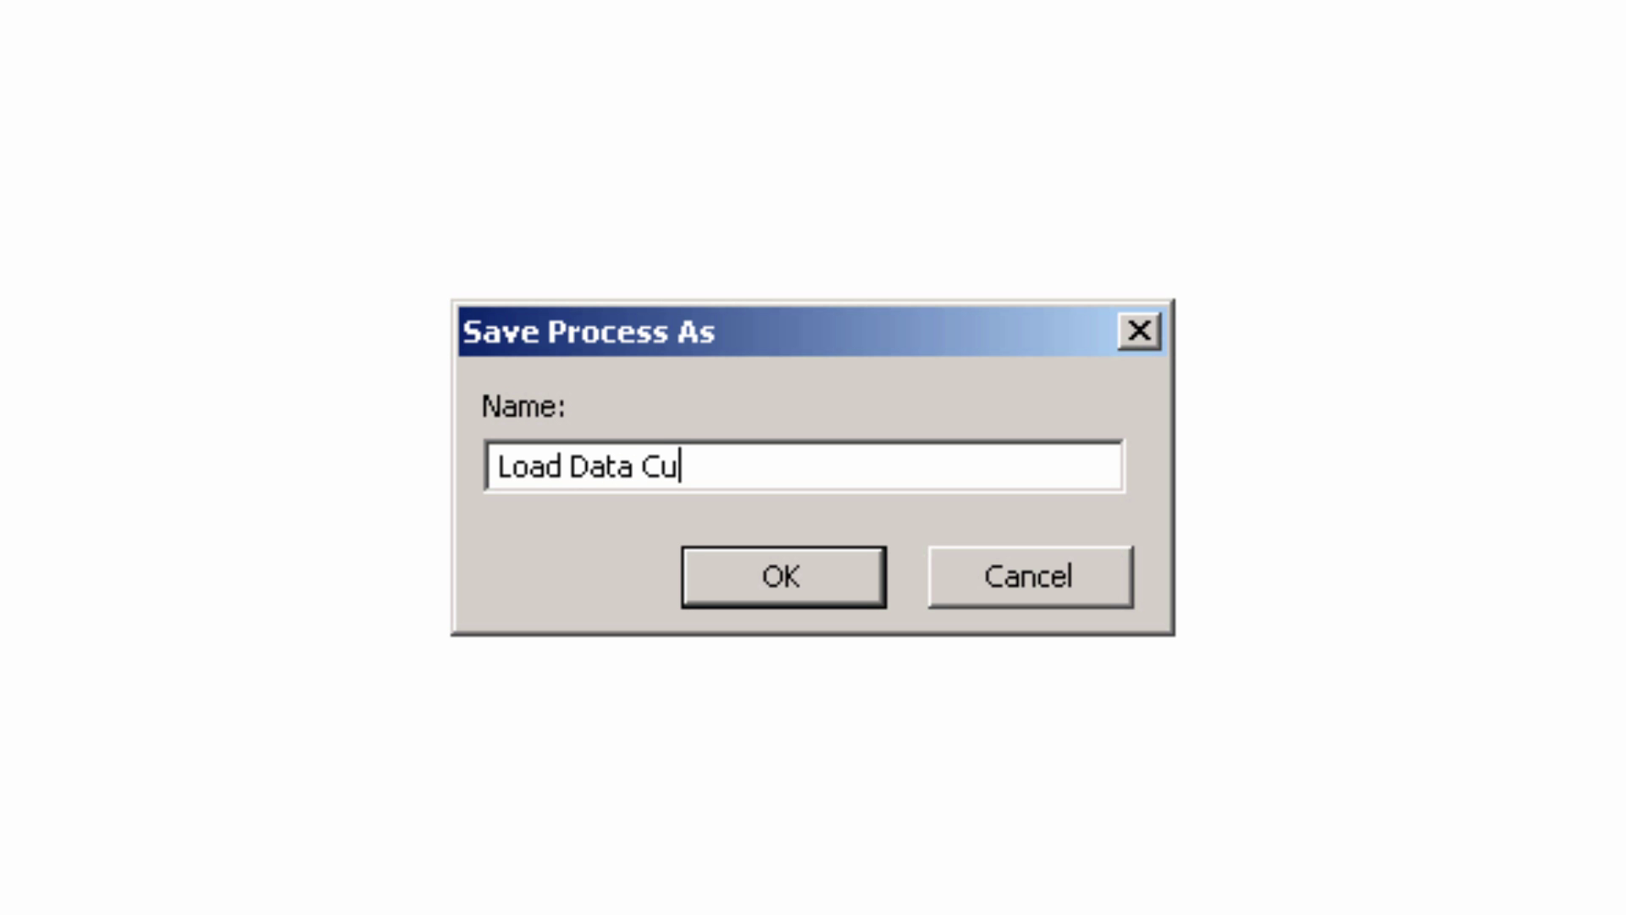
pyautogui.write('be Empl')
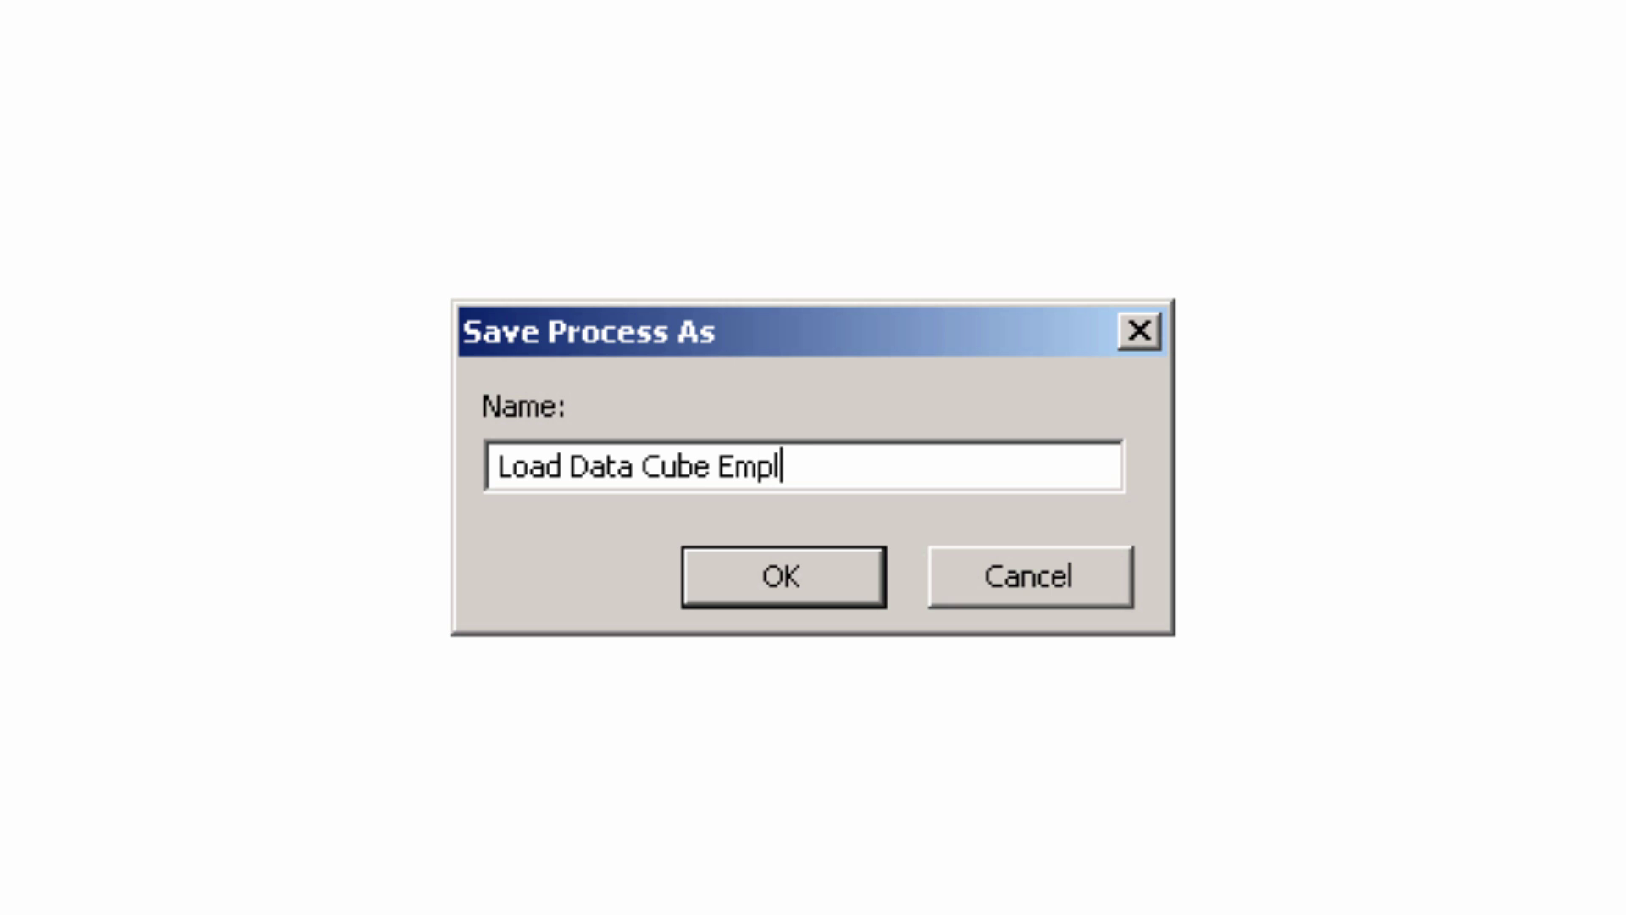
pyautogui.write('oyee Actuals')
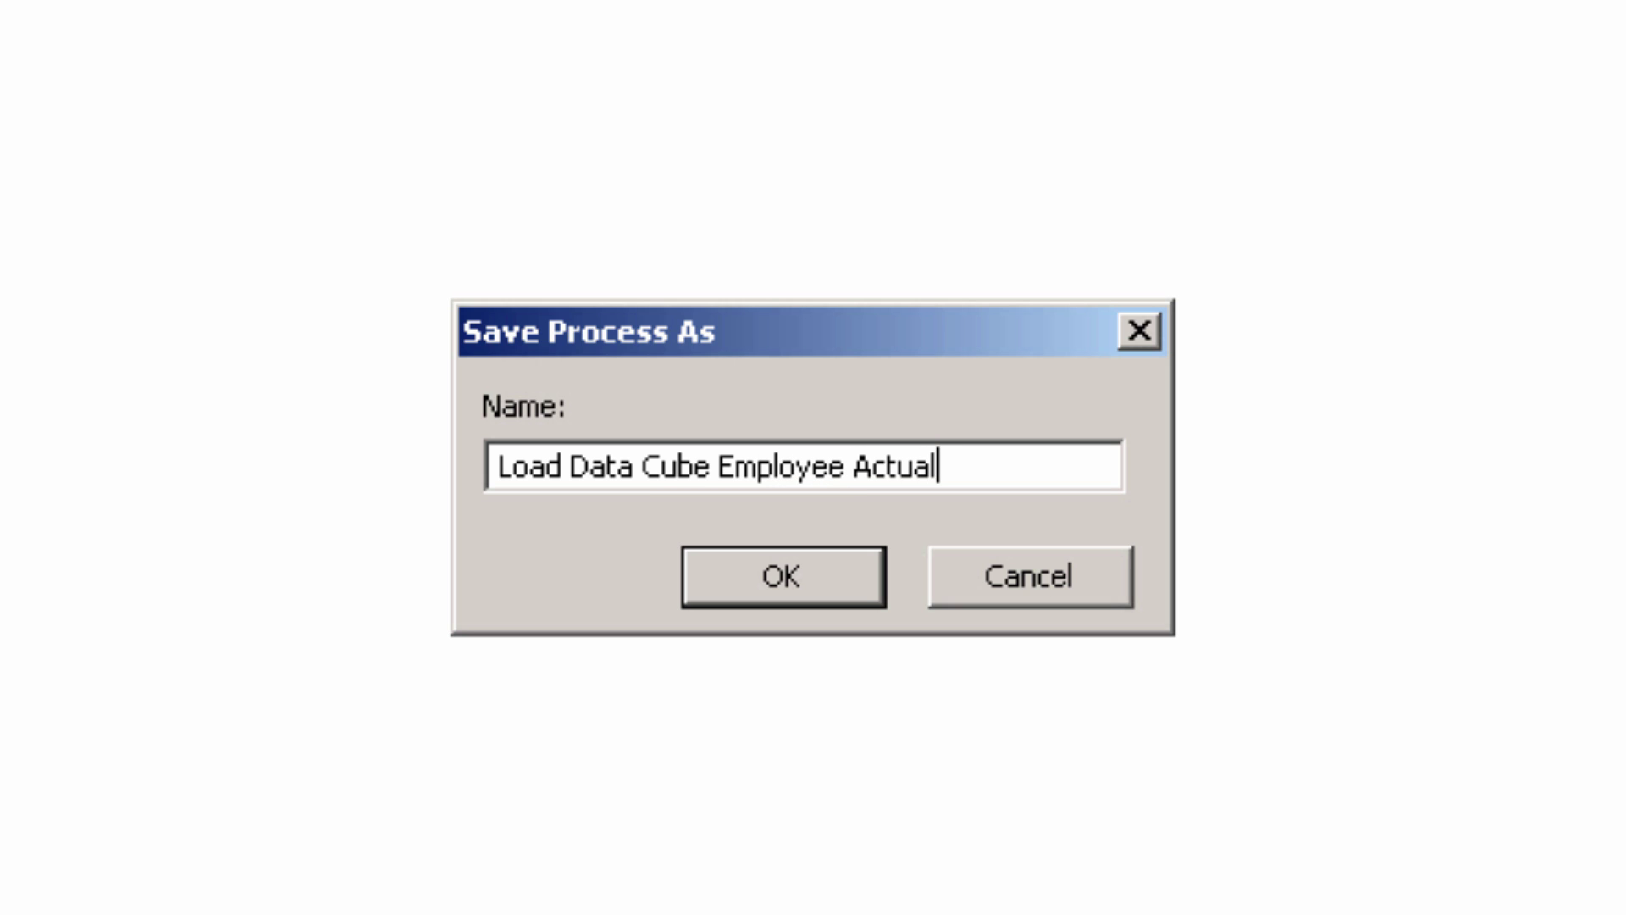
# Confirm the 'Load Data Cube Employee Actuals' save, run the process, and close the TurboIntegrator editor.
pyautogui.click(814, 567)
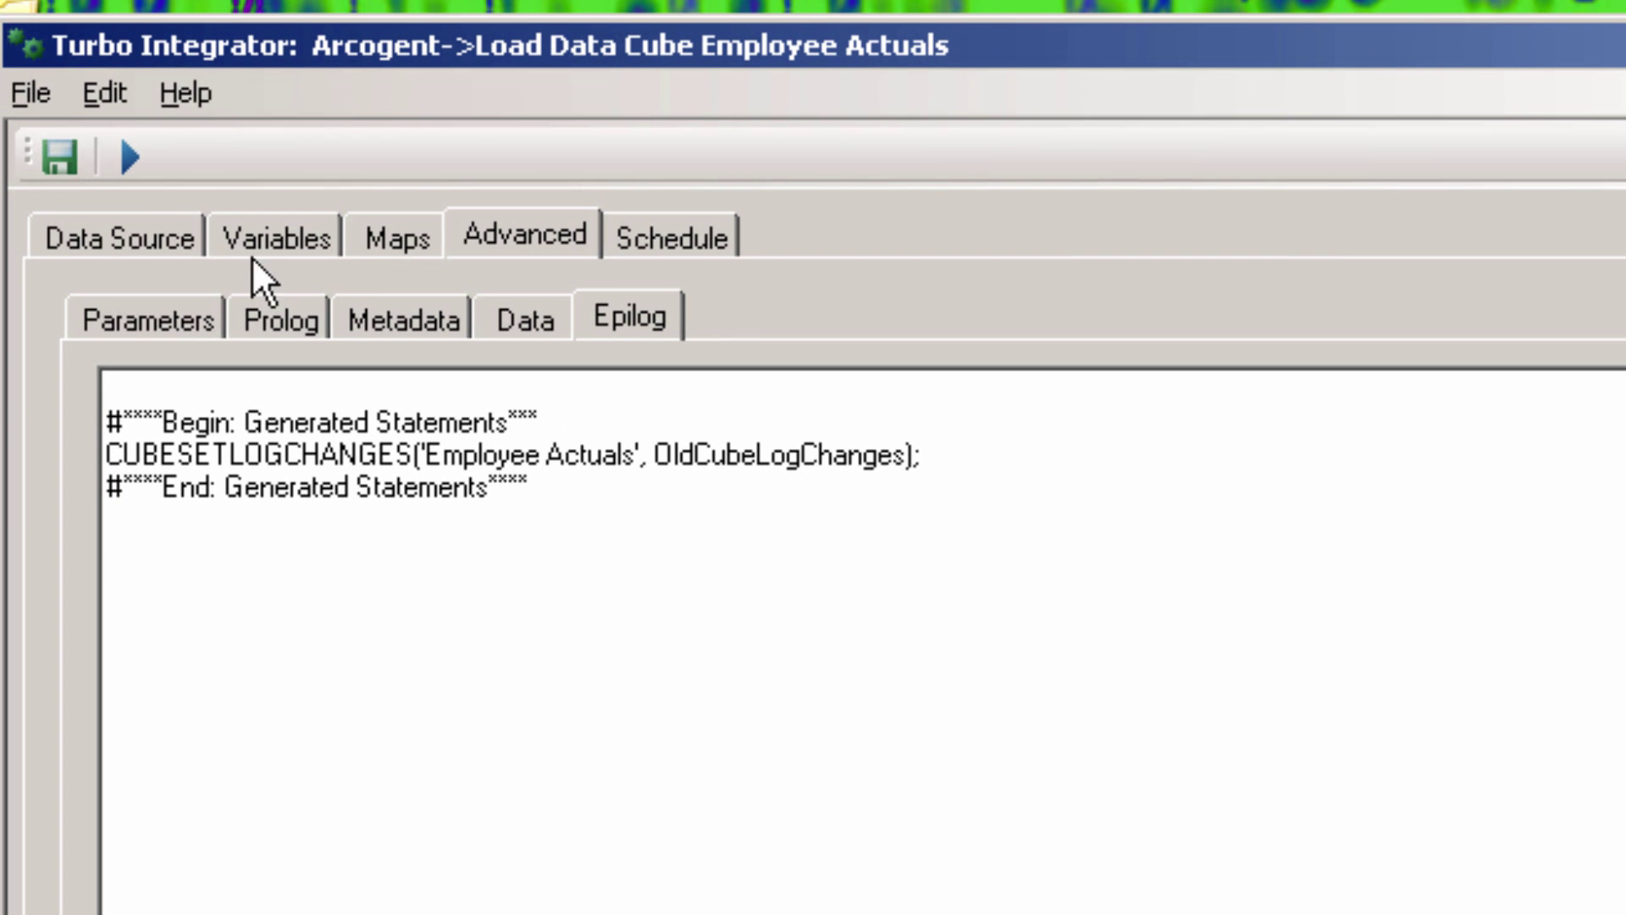
pyautogui.click(133, 156)
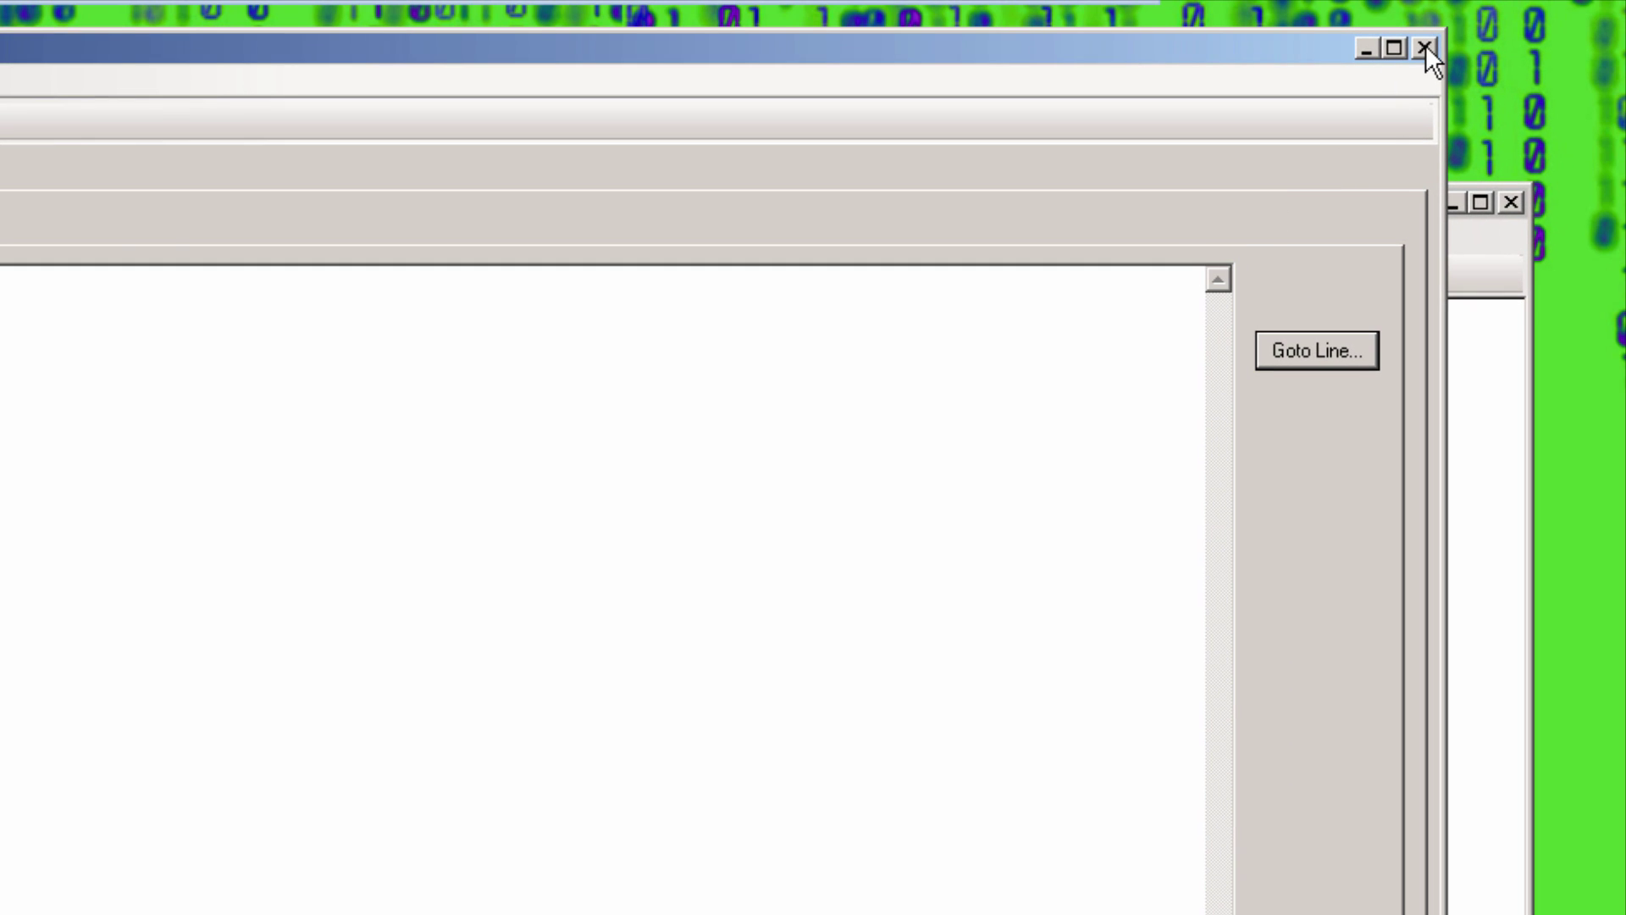
pyautogui.click(1426, 48)
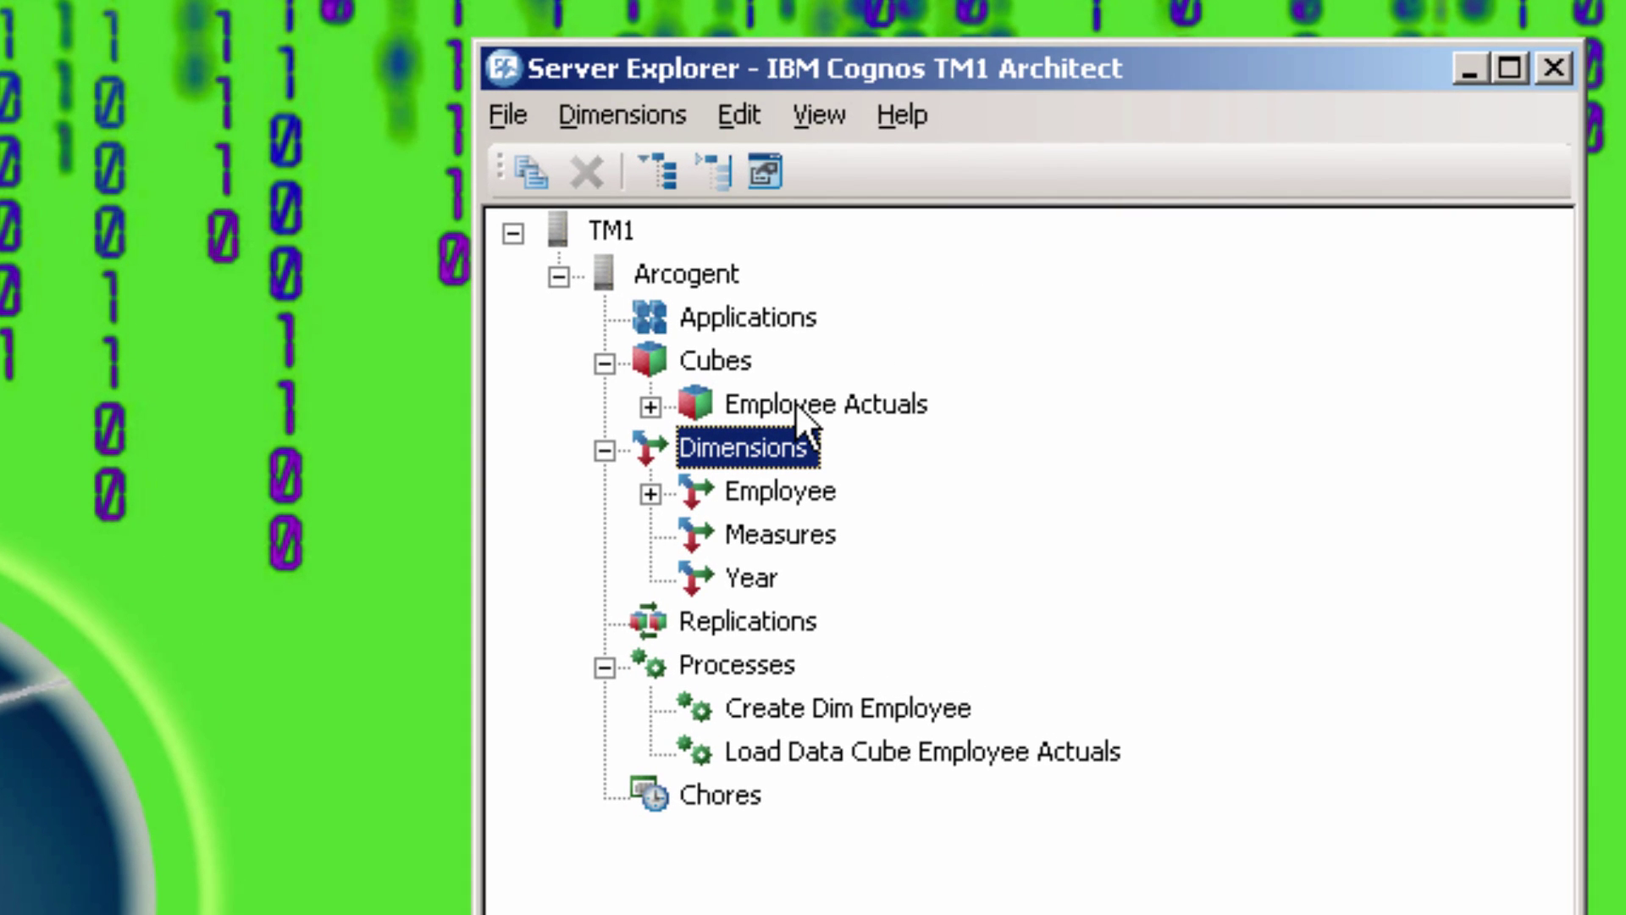
# Open the Employee Actuals cube, recalculate, and expand Total Company and Sales.
pyautogui.doubleClick(794, 403)
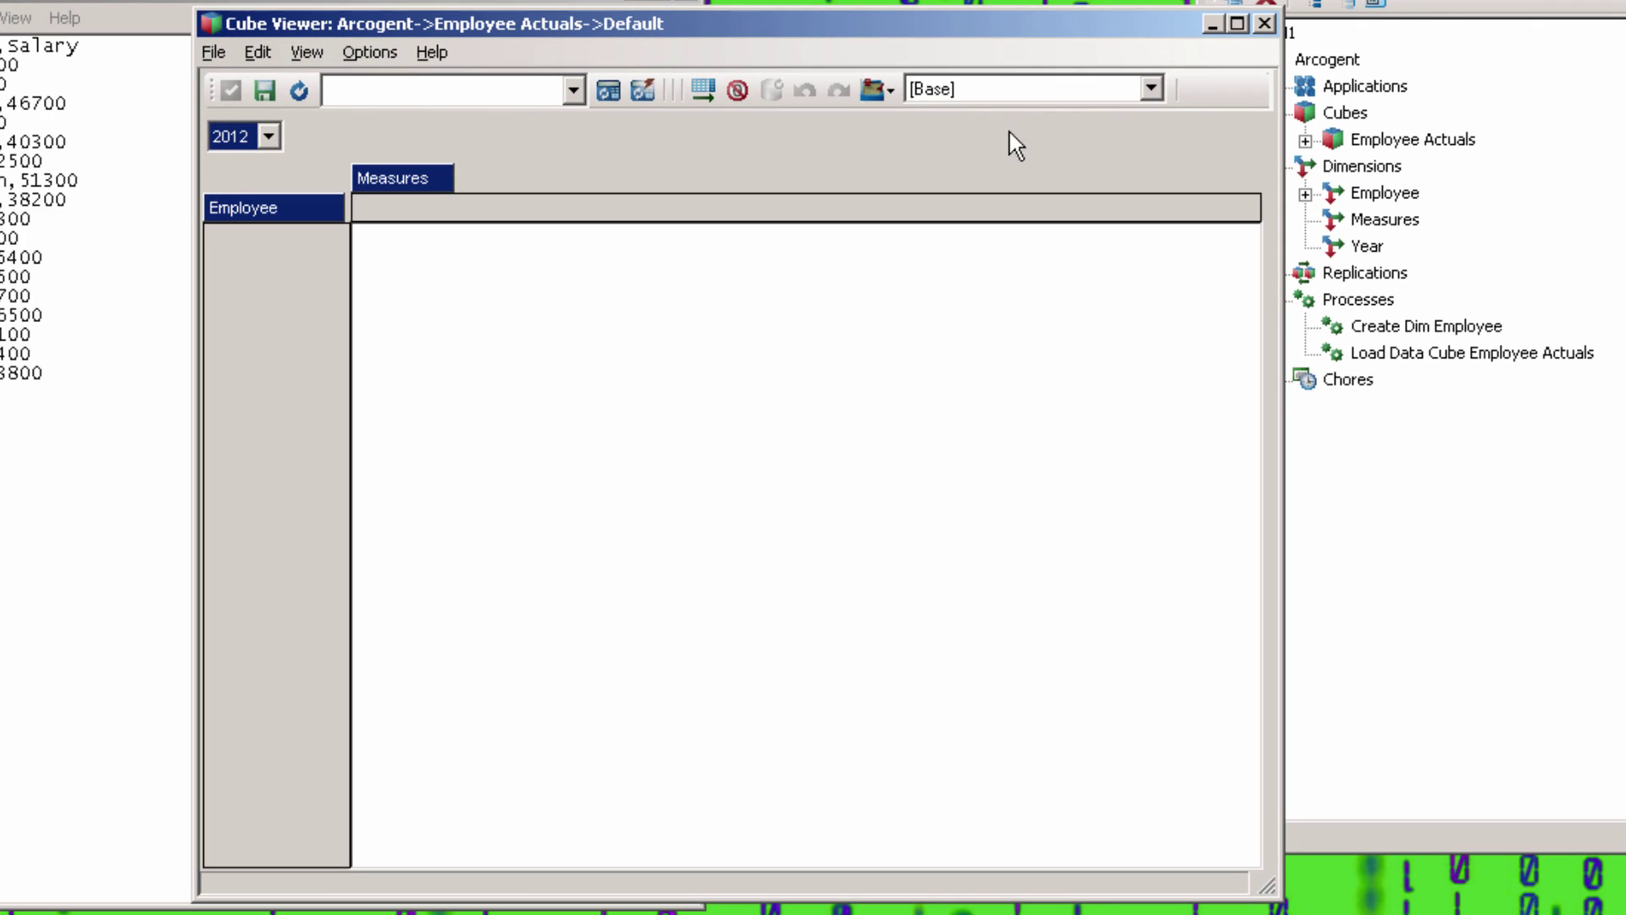
pyautogui.click(608, 90)
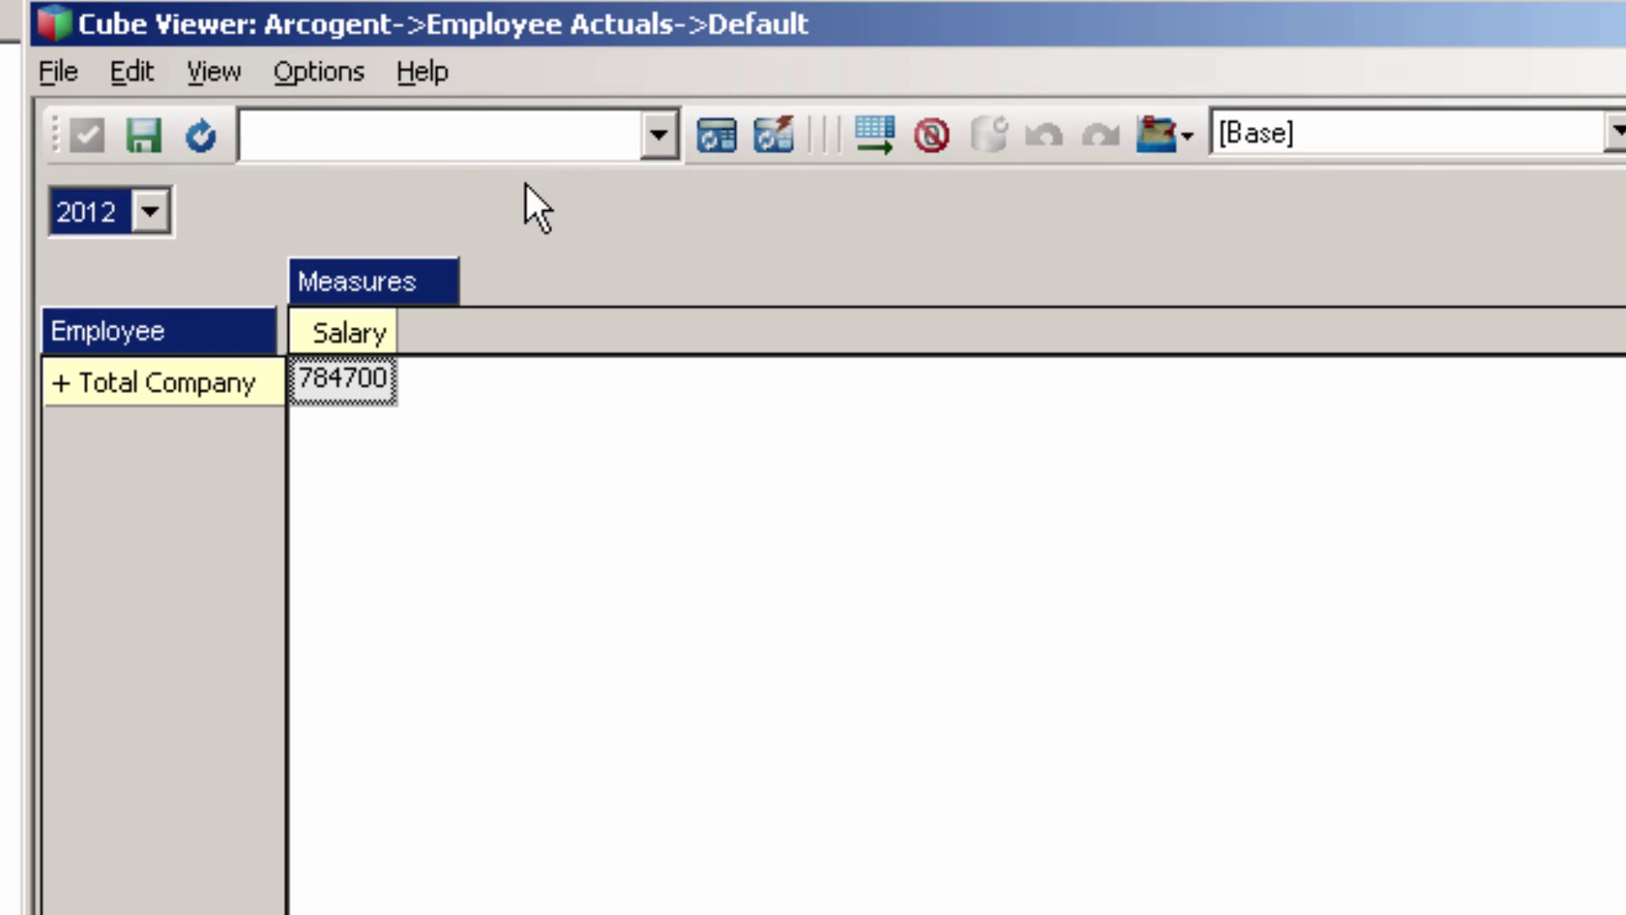
pyautogui.click(60, 383)
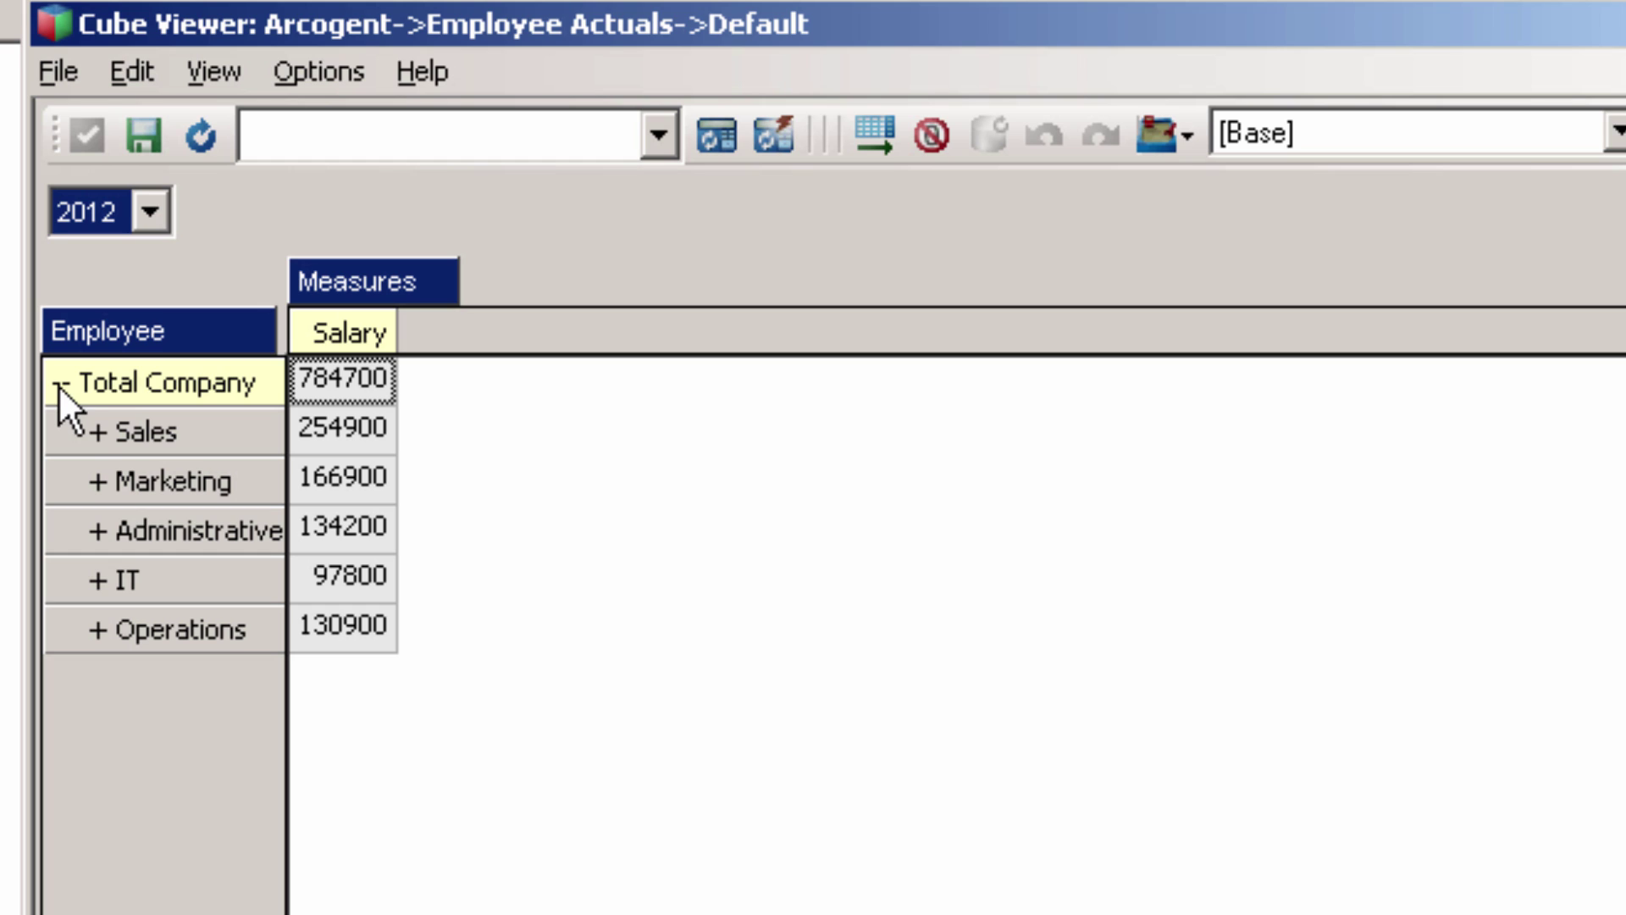
pyautogui.click(98, 433)
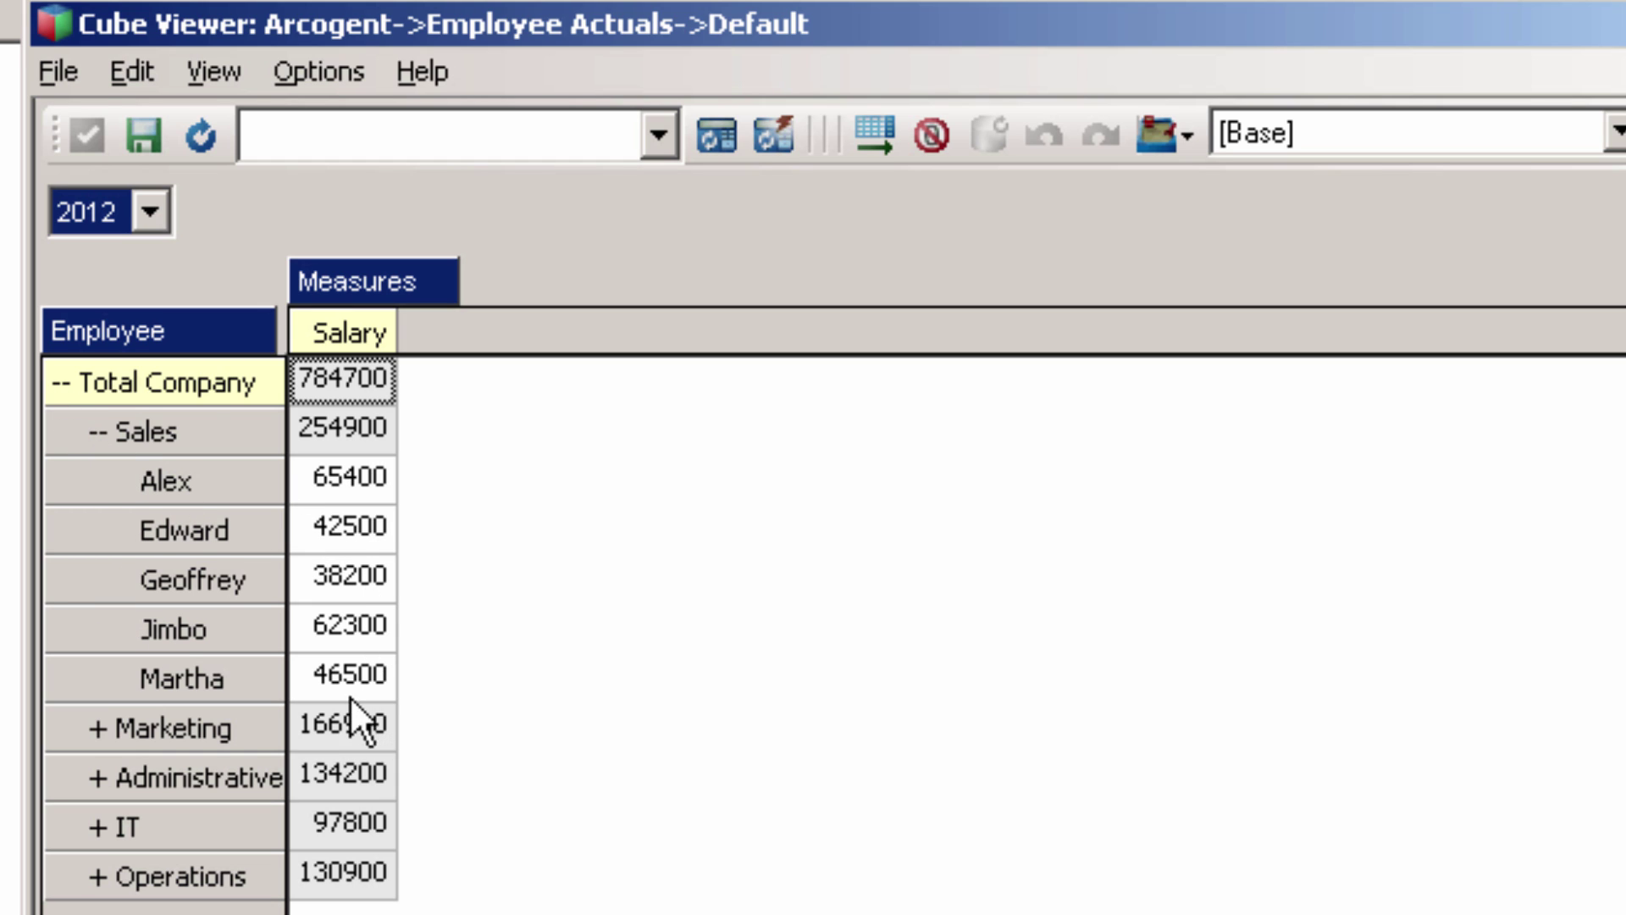
# Show every employee of every department via the Employee subset editor.
pyautogui.doubleClick(190, 335)
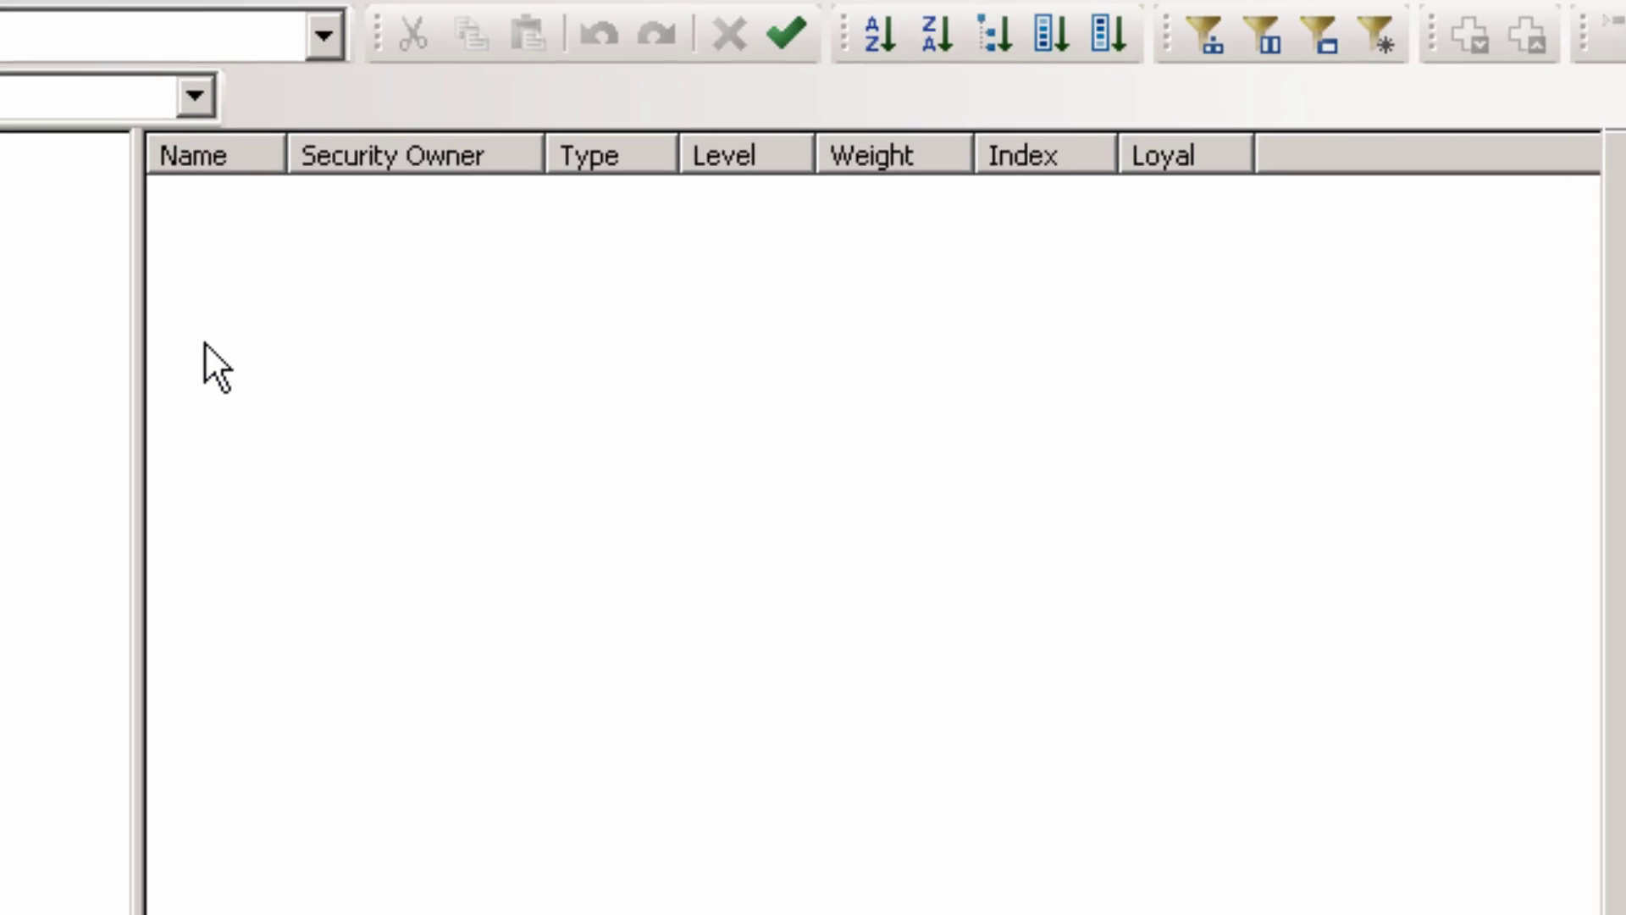
pyautogui.click(82, 154)
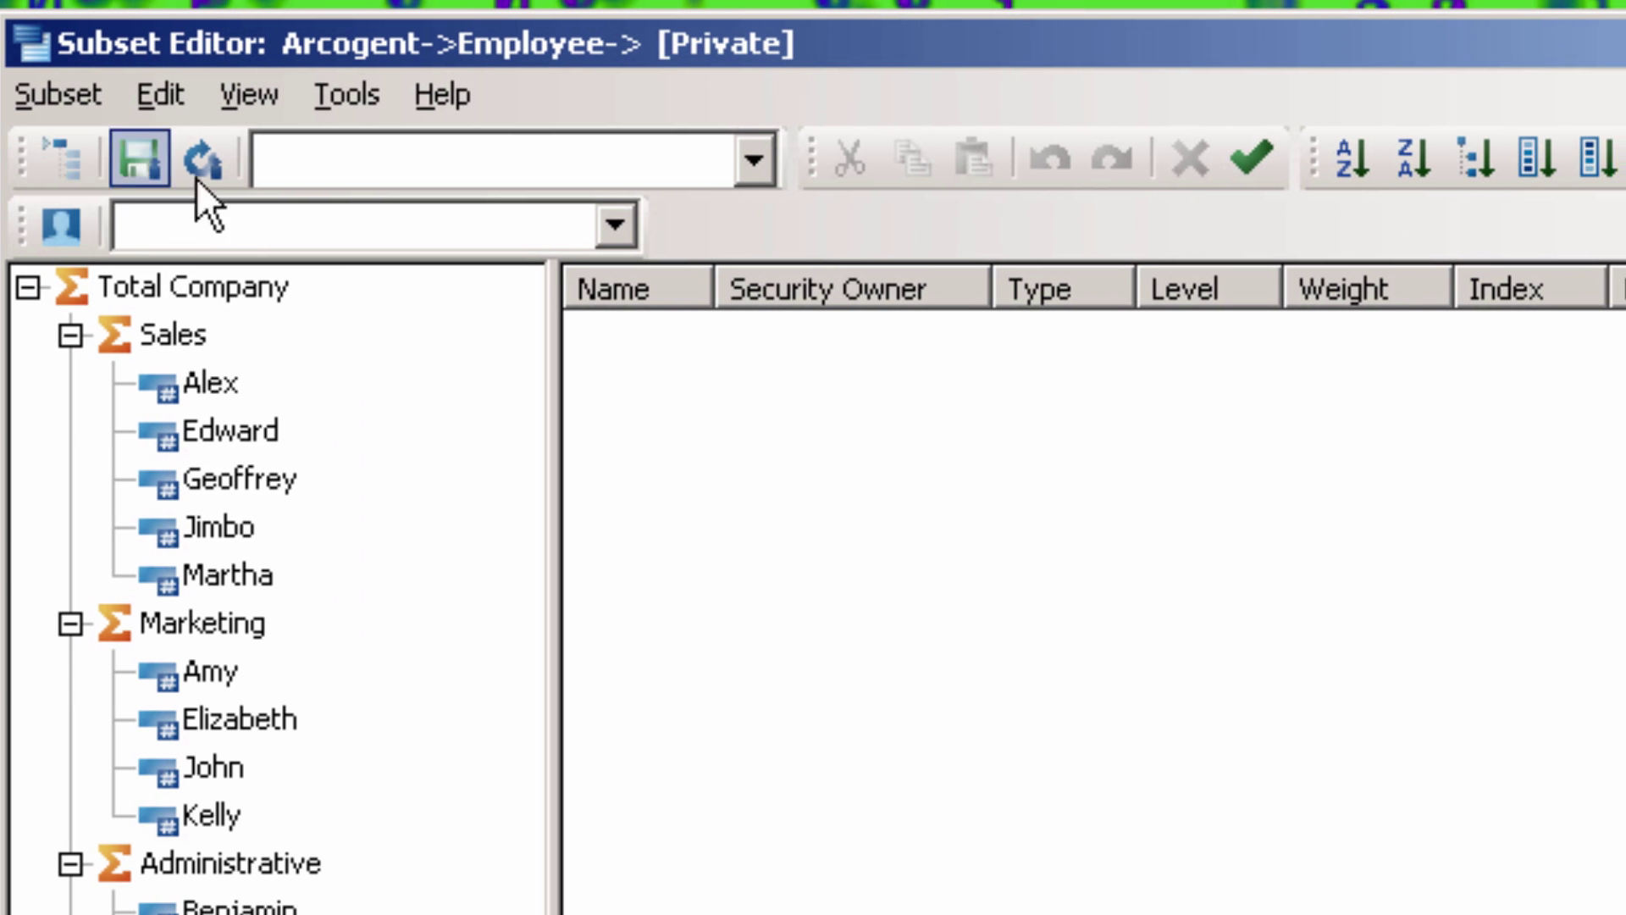
pyautogui.click(1455, 337)
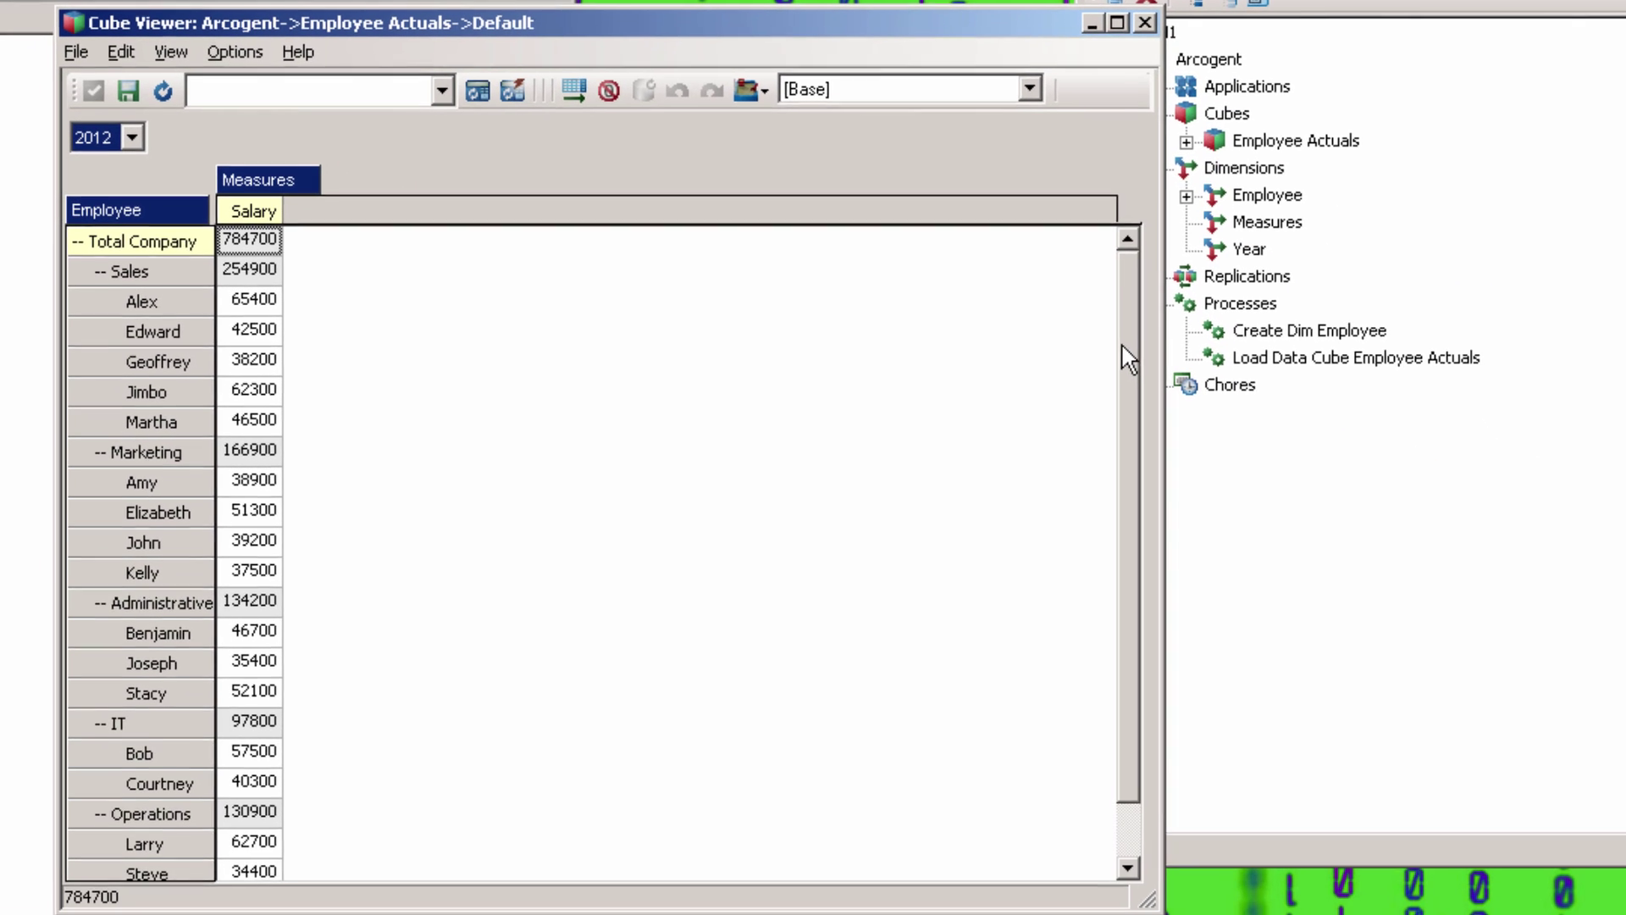
# Move Year beside Measures in the columns, keeping 2012, and recalculate to show 2012 and 2013 salaries.
pyautogui.scroll(-1, 1121, 432)
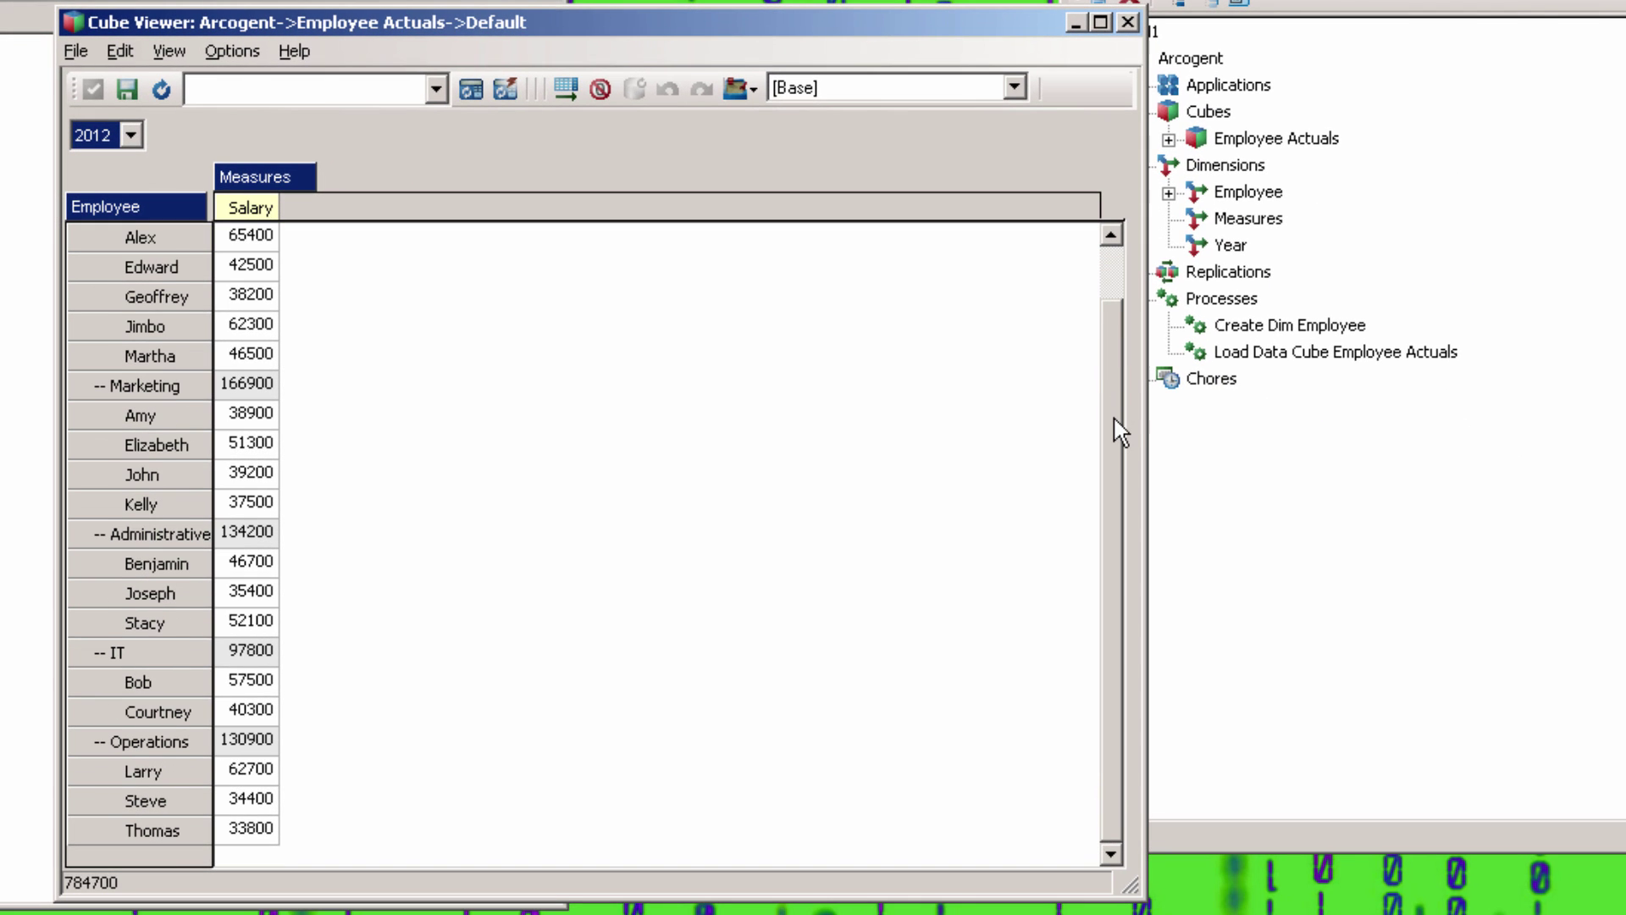
pyautogui.moveTo(1120, 430); pyautogui.dragTo(1105, 322)
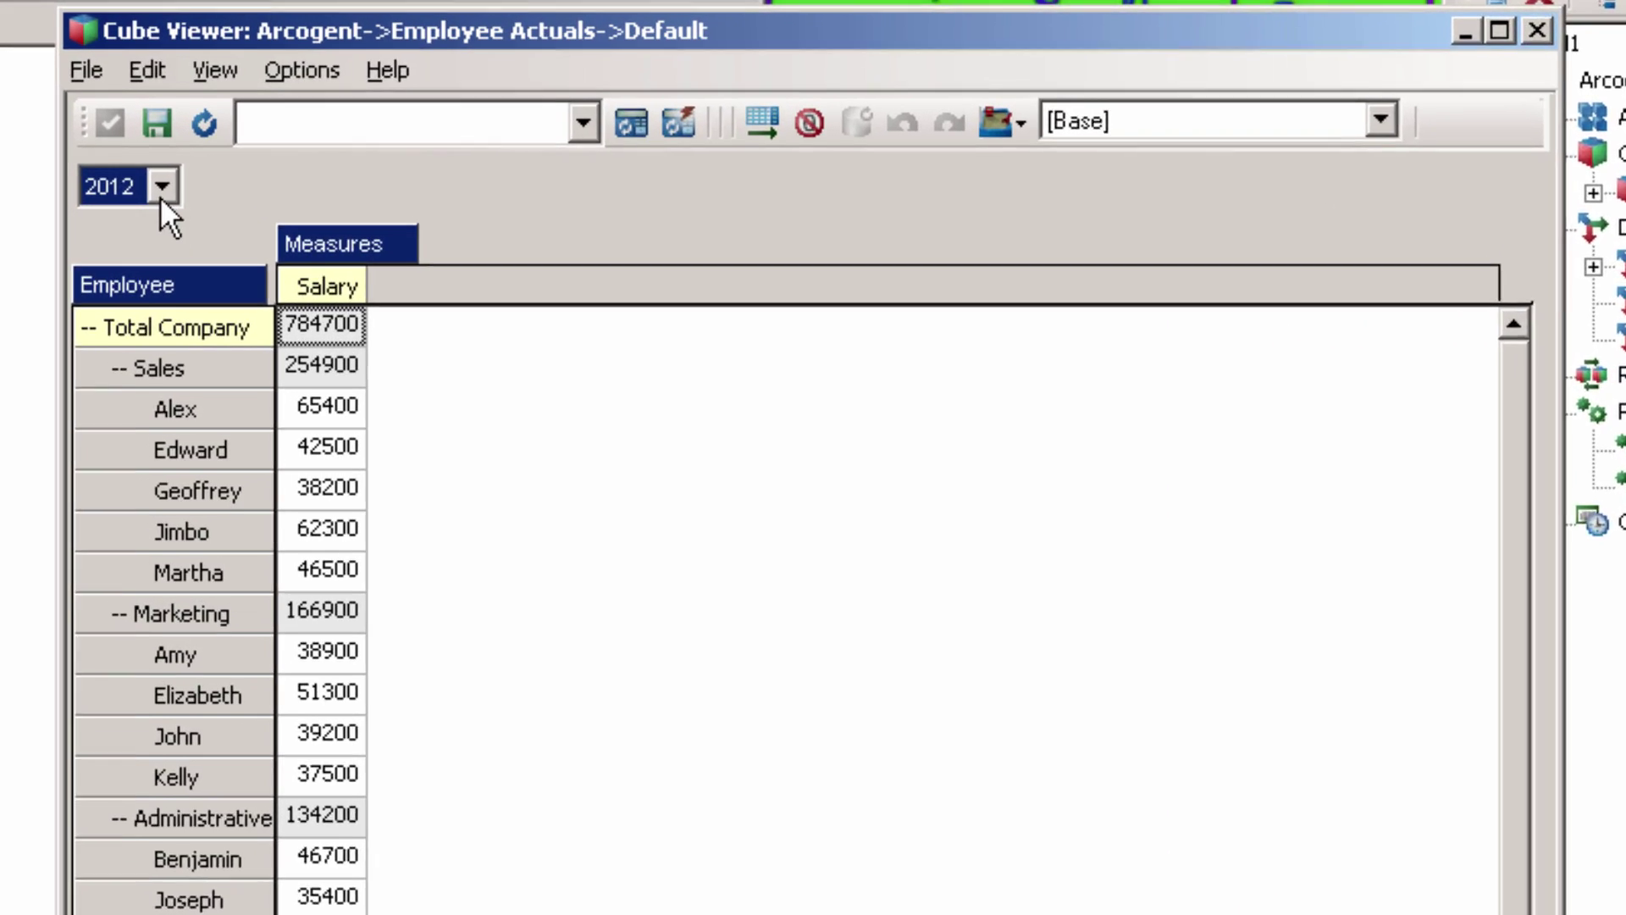
pyautogui.click(132, 135)
pyautogui.click(176, 217)
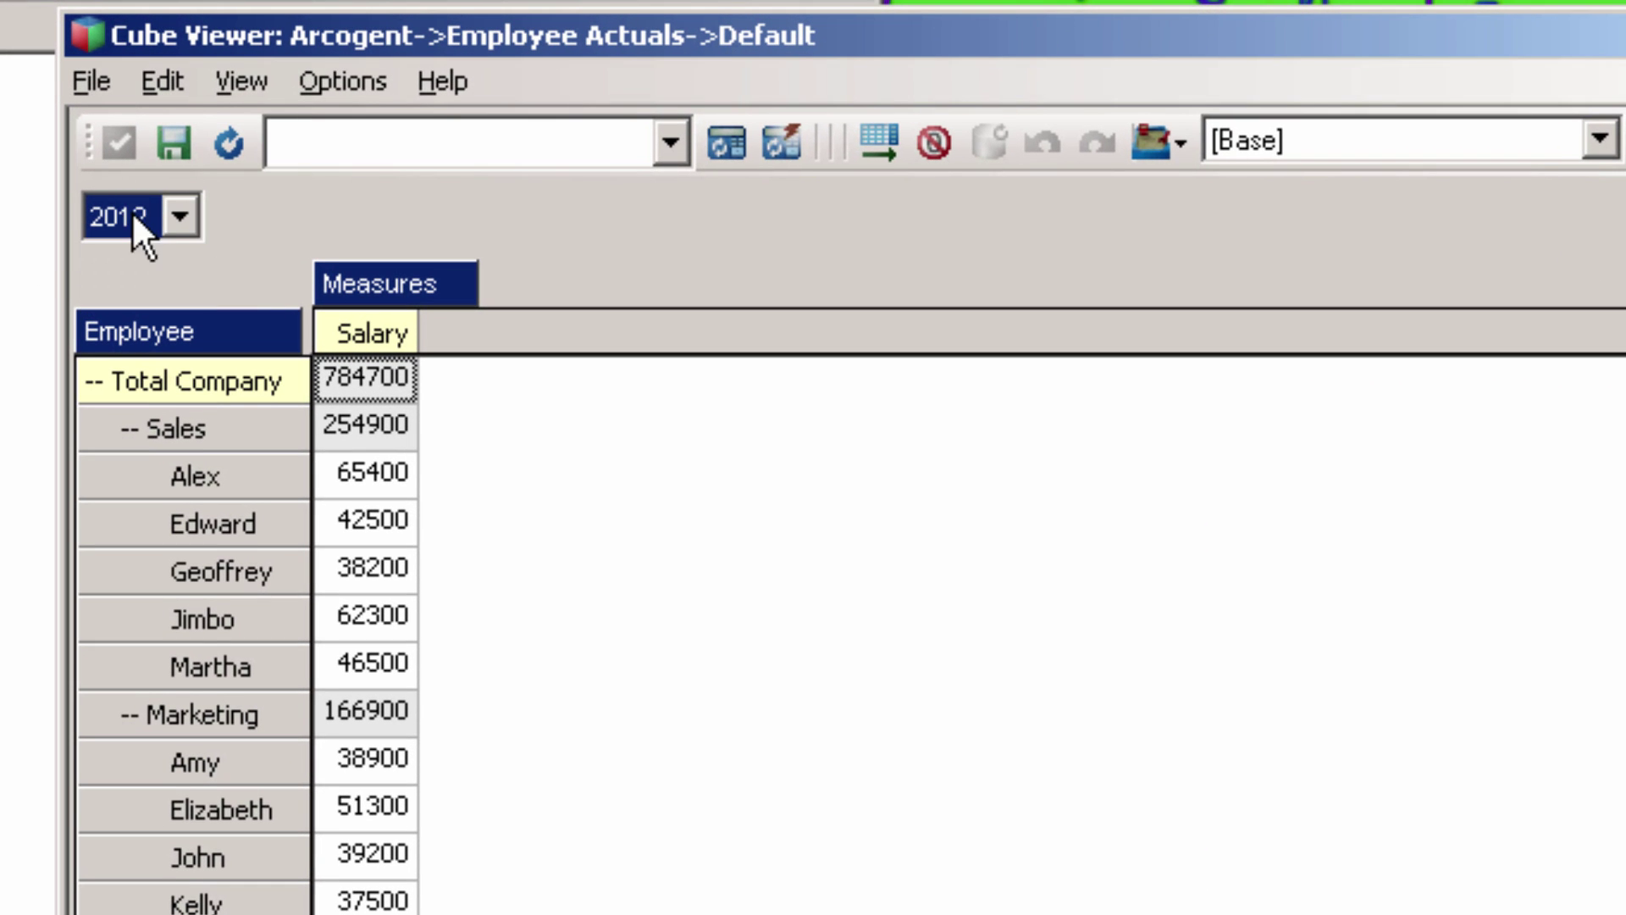
pyautogui.moveTo(318, 273); pyautogui.dragTo(319, 273)
pyautogui.click(718, 147)
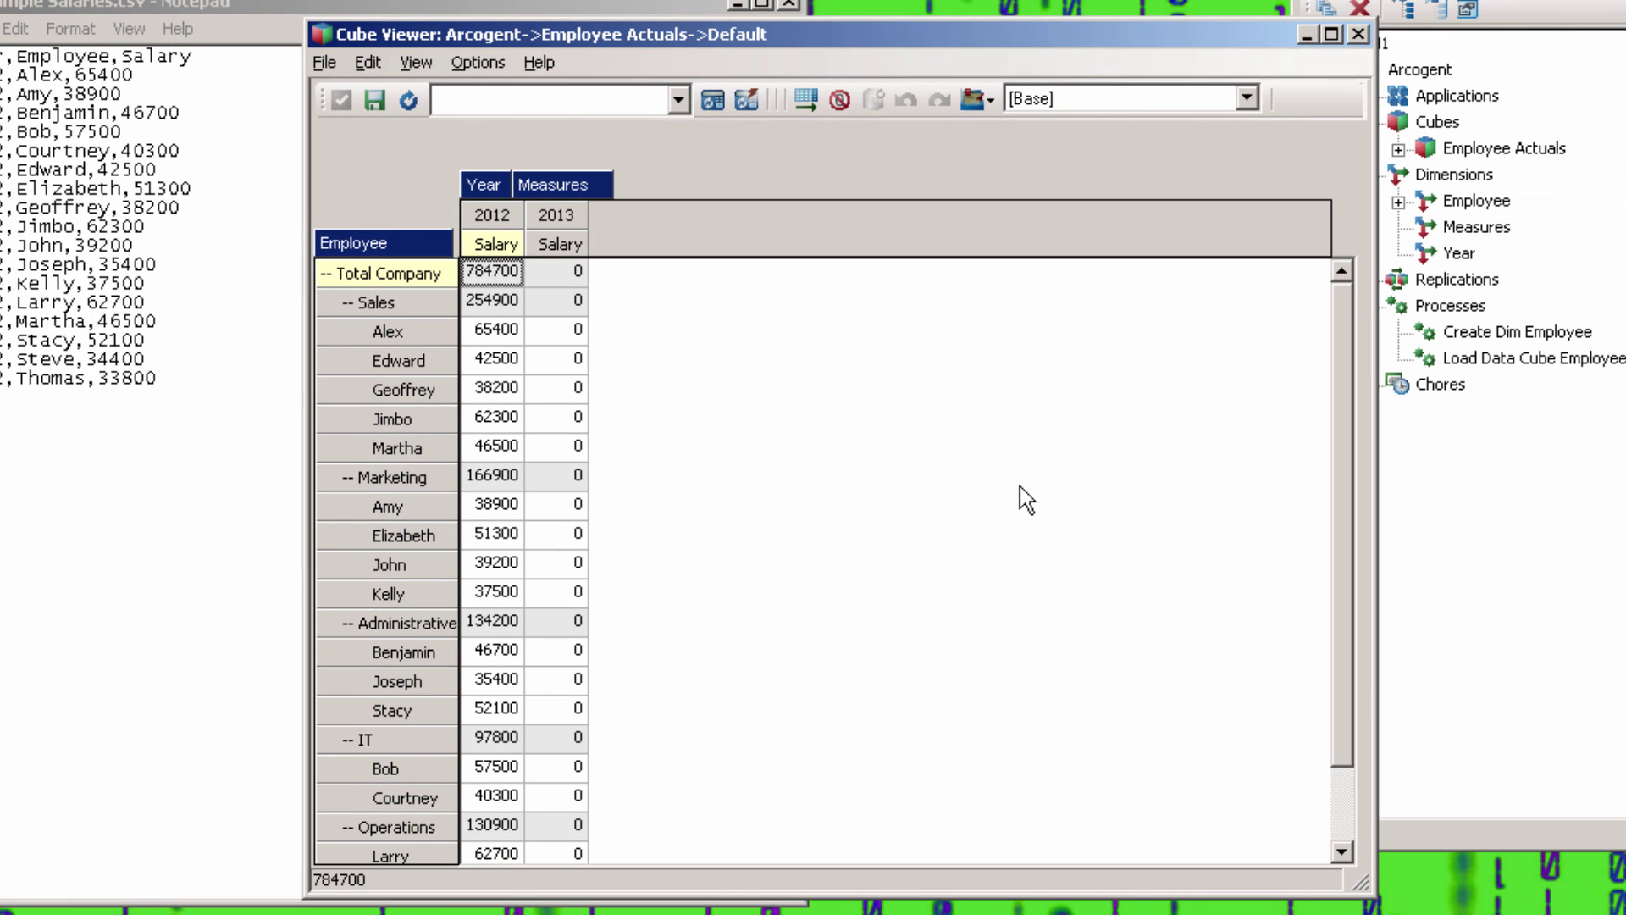
# Close the Employee Actuals cube view without saving, then close the salary CSV in Notepad.
pyautogui.click(1359, 34)
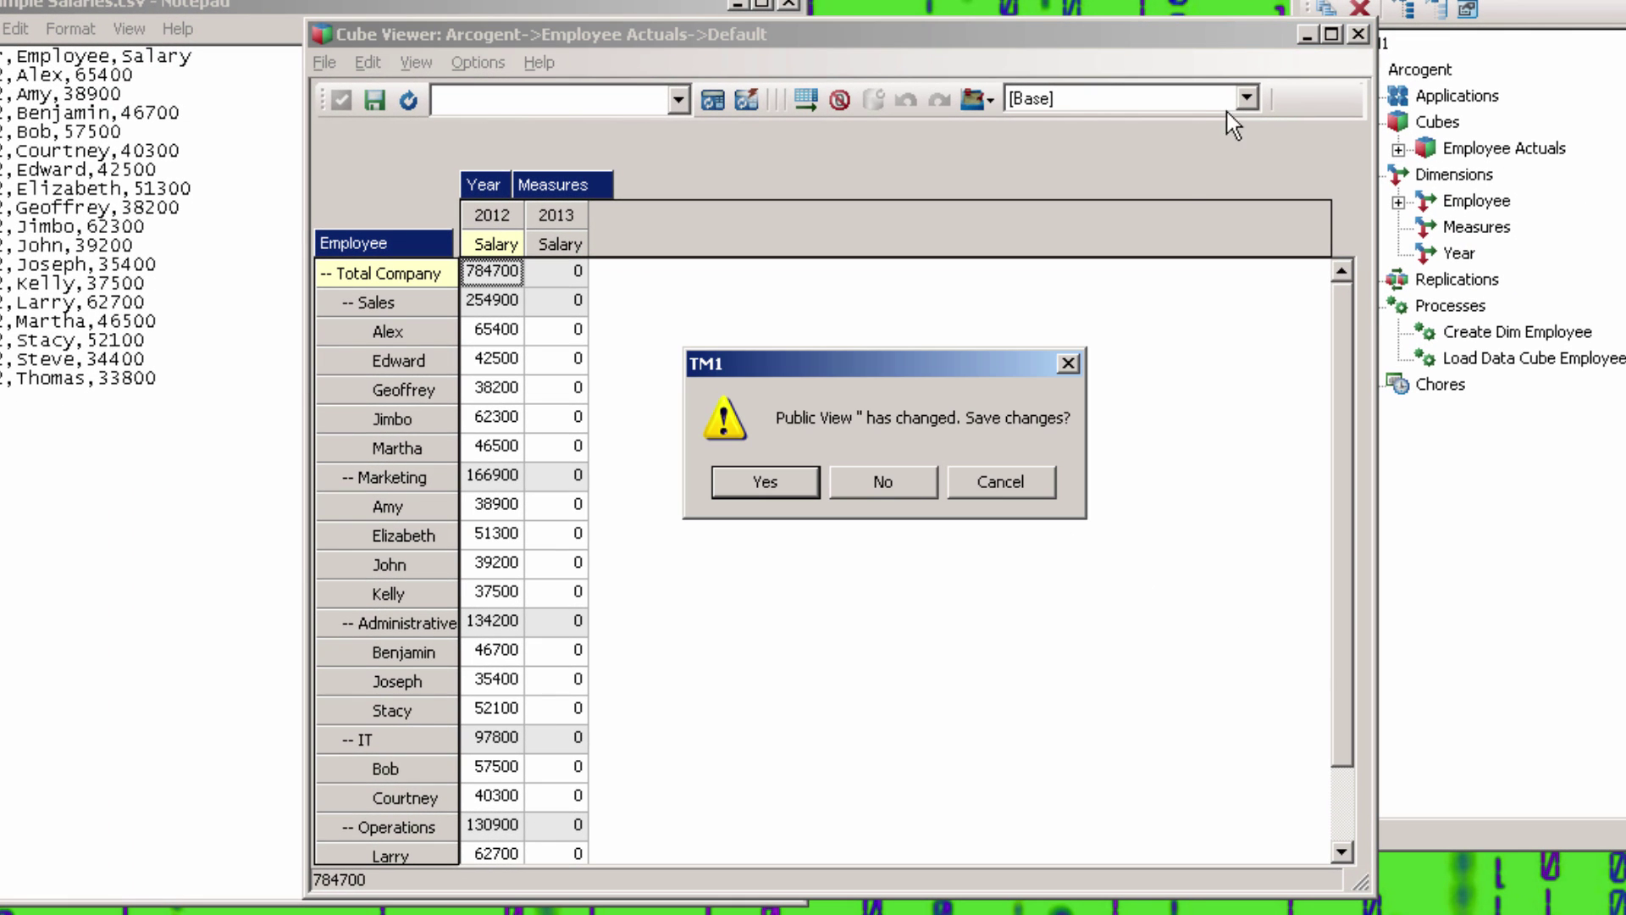
pyautogui.click(885, 483)
pyautogui.click(789, 3)
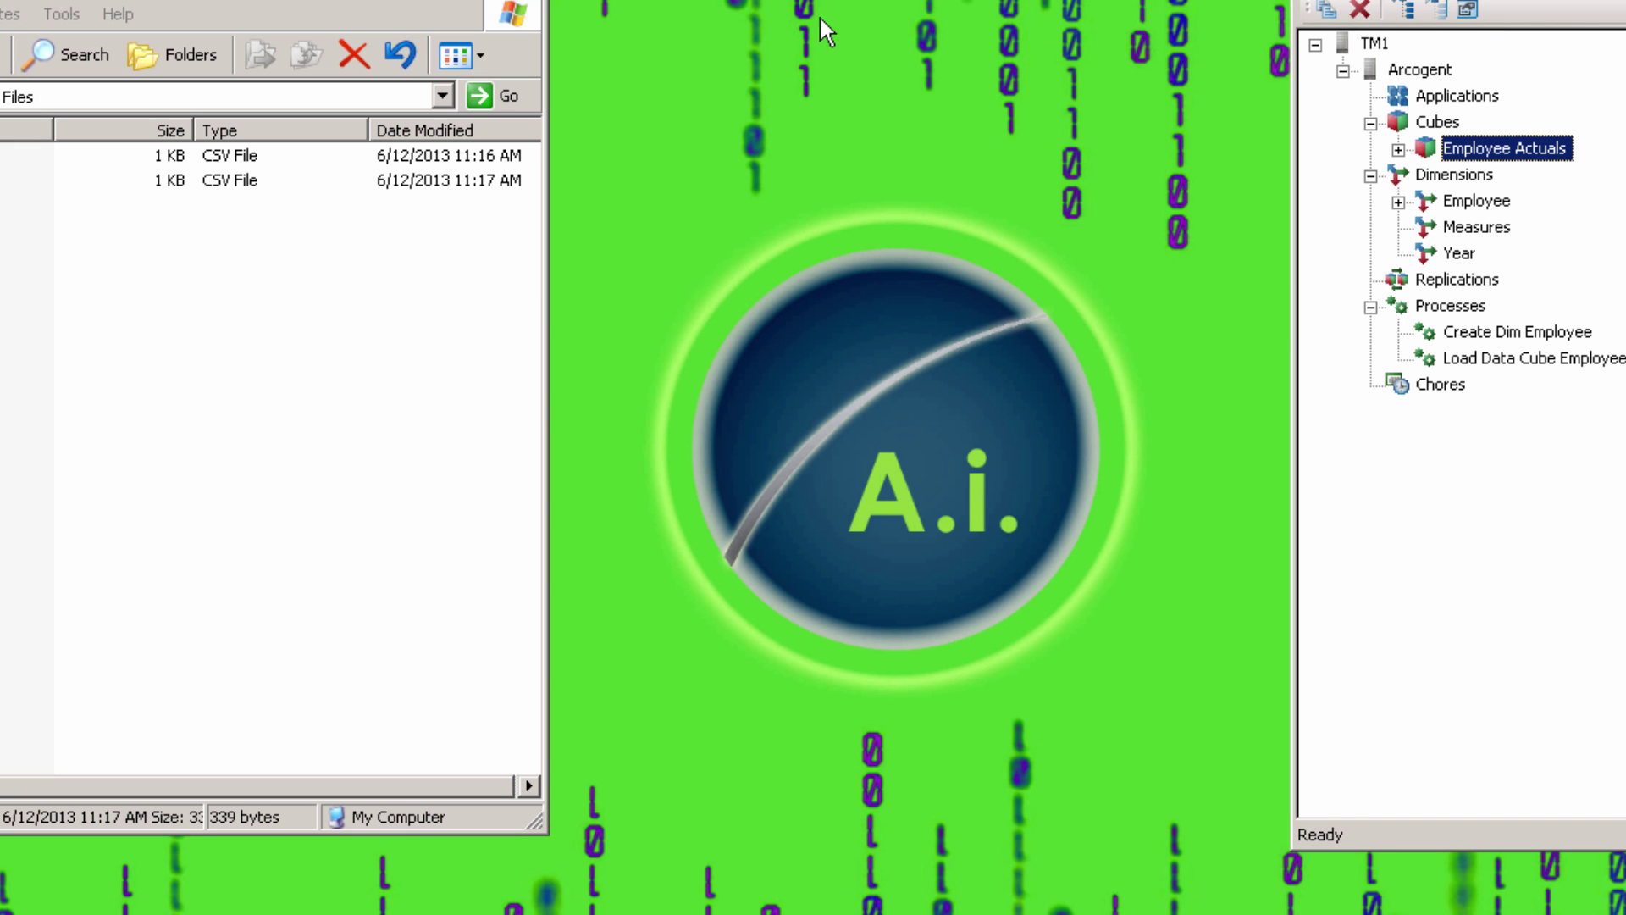